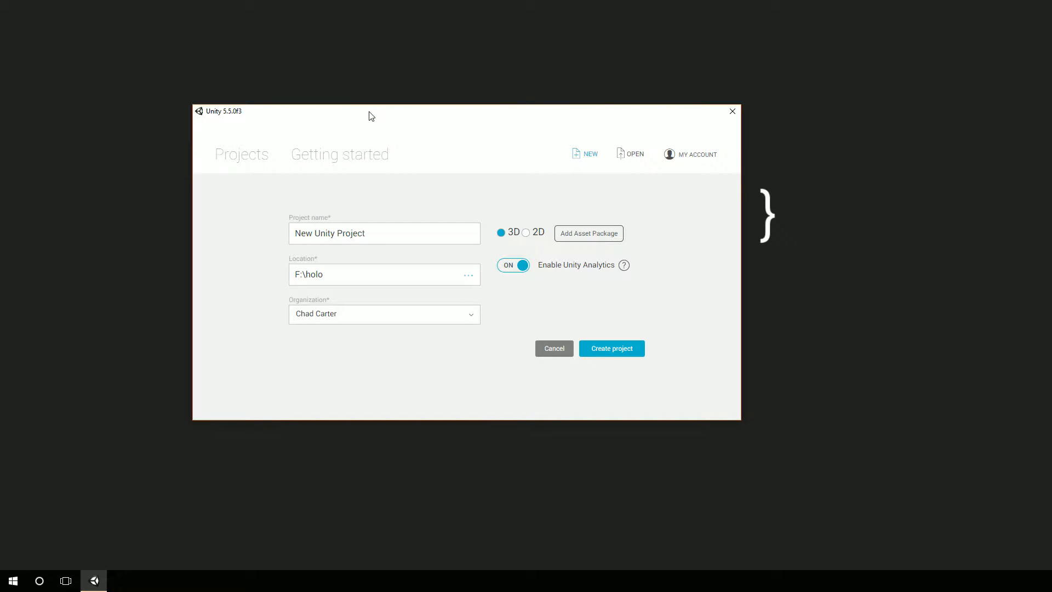
Create a 3D project named BouncingBallTut in F:\holo with Unity Analytics turned off.
{"action": "triple_click", "coordinate": [380, 244]}
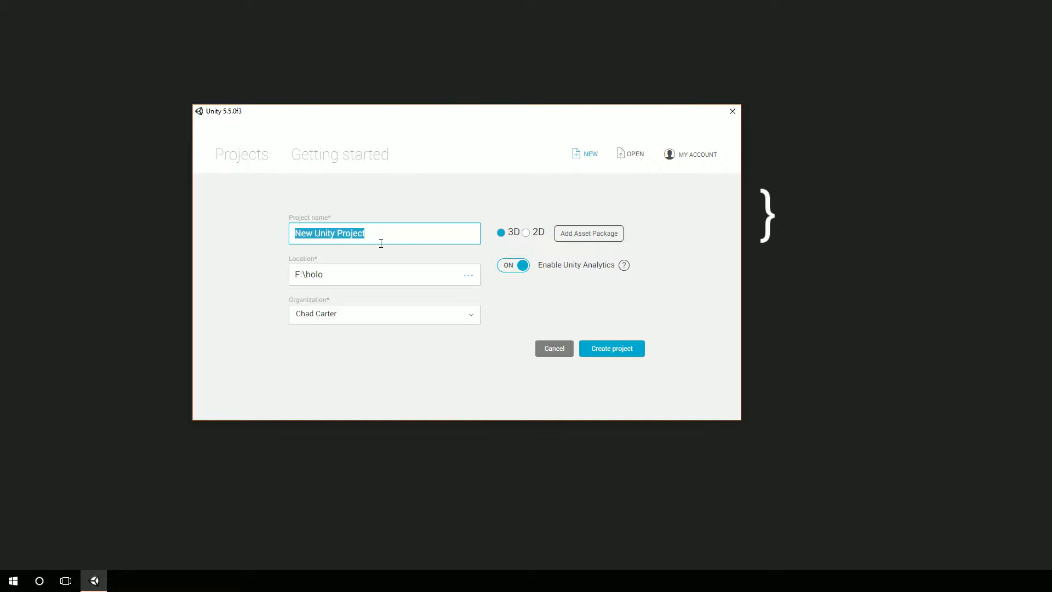
{"action": "type", "text": "Boun"}
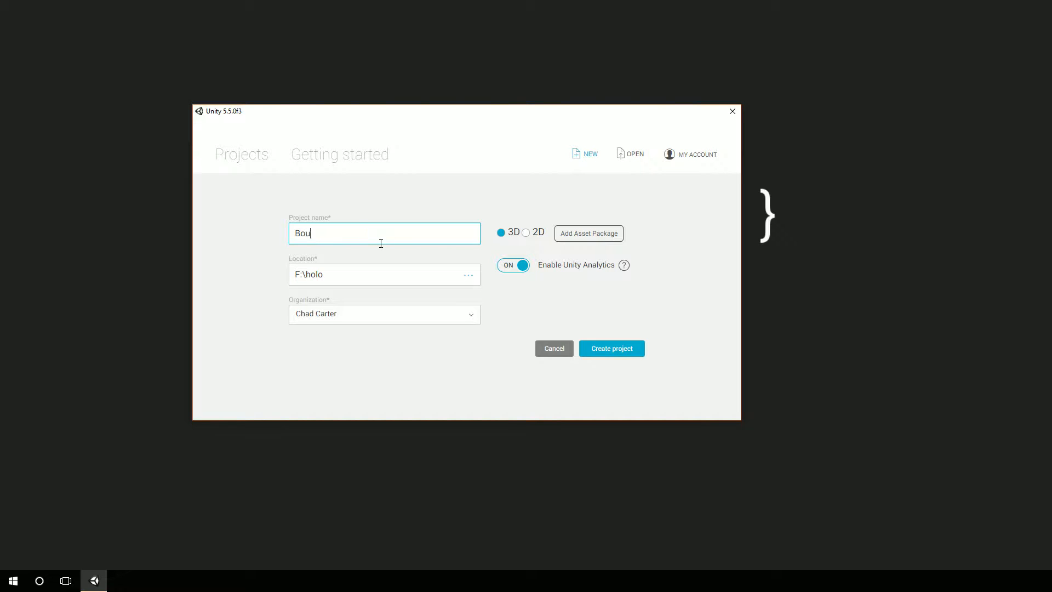
{"action": "type", "text": "cingBallTut"}
{"action": "left_click", "coordinate": [513, 268]}
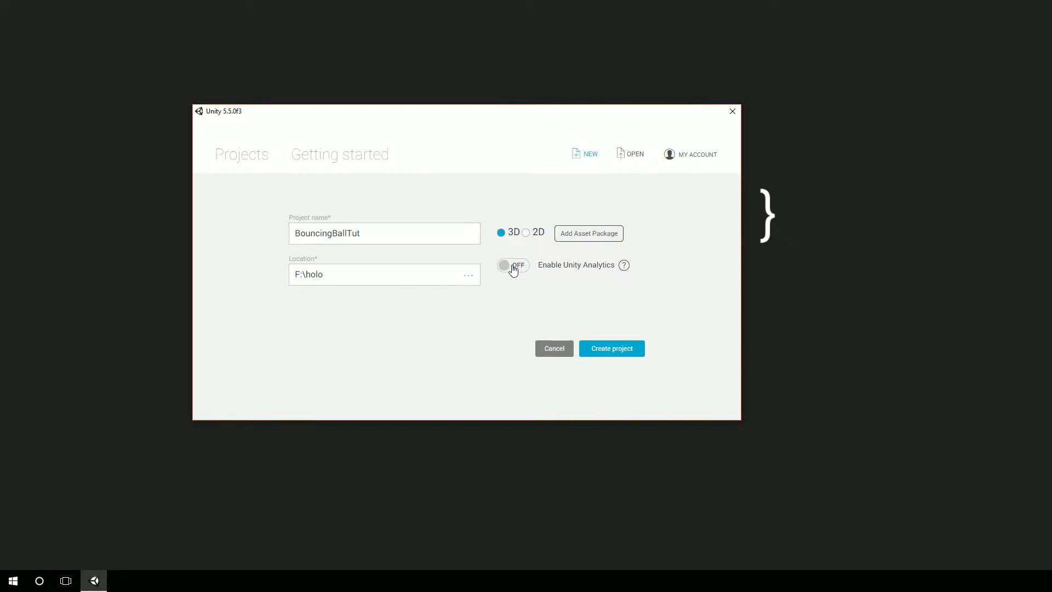
{"action": "left_click", "coordinate": [620, 349]}
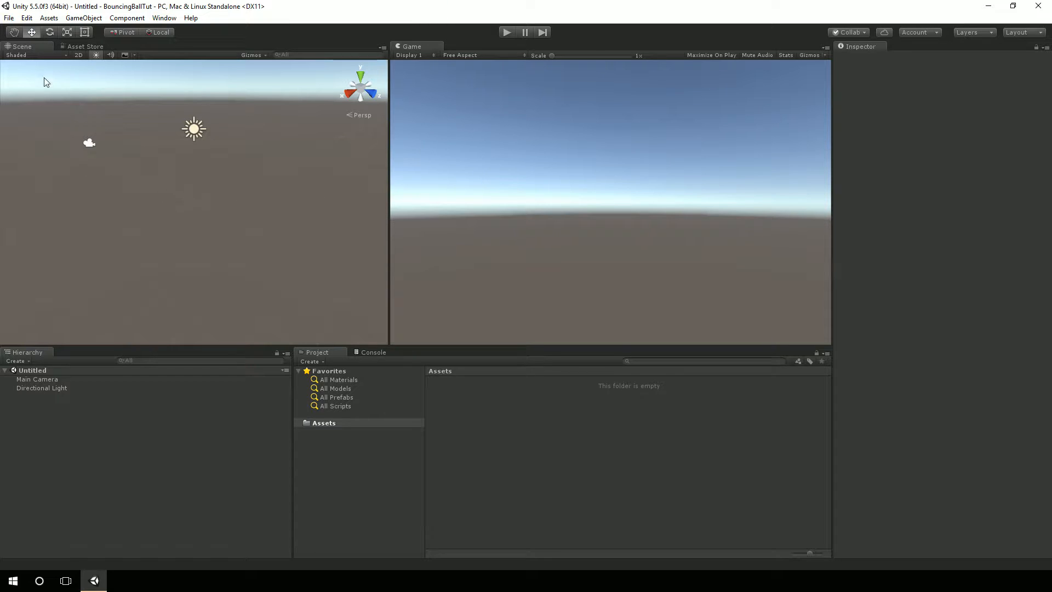
Close the Asset Store view and switch the editor to the Default window layout.
{"action": "right_click", "coordinate": [87, 45]}
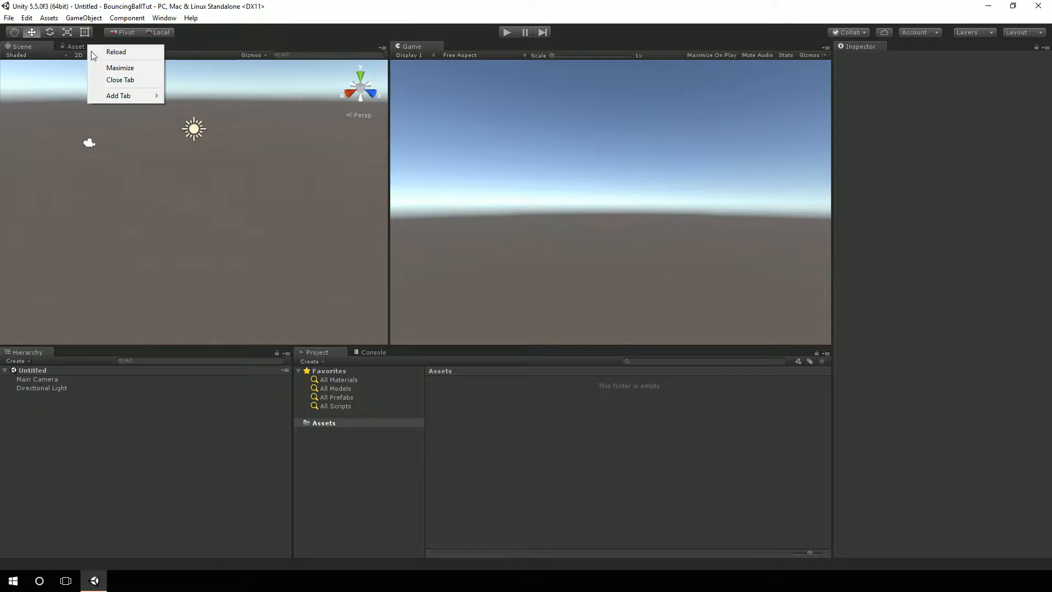
{"action": "left_click", "coordinate": [114, 81]}
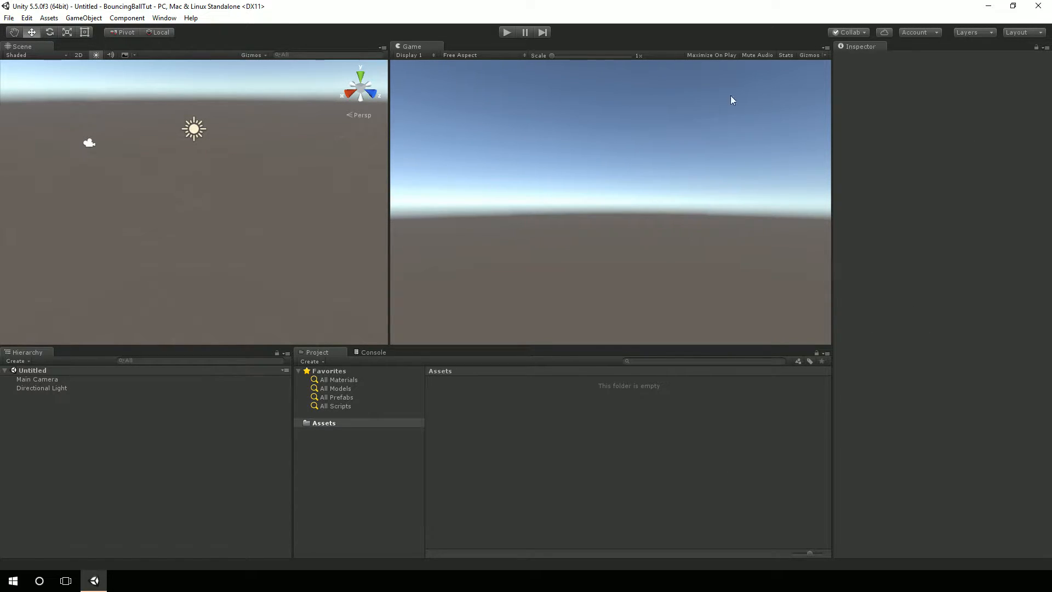
{"action": "left_click", "coordinate": [164, 18]}
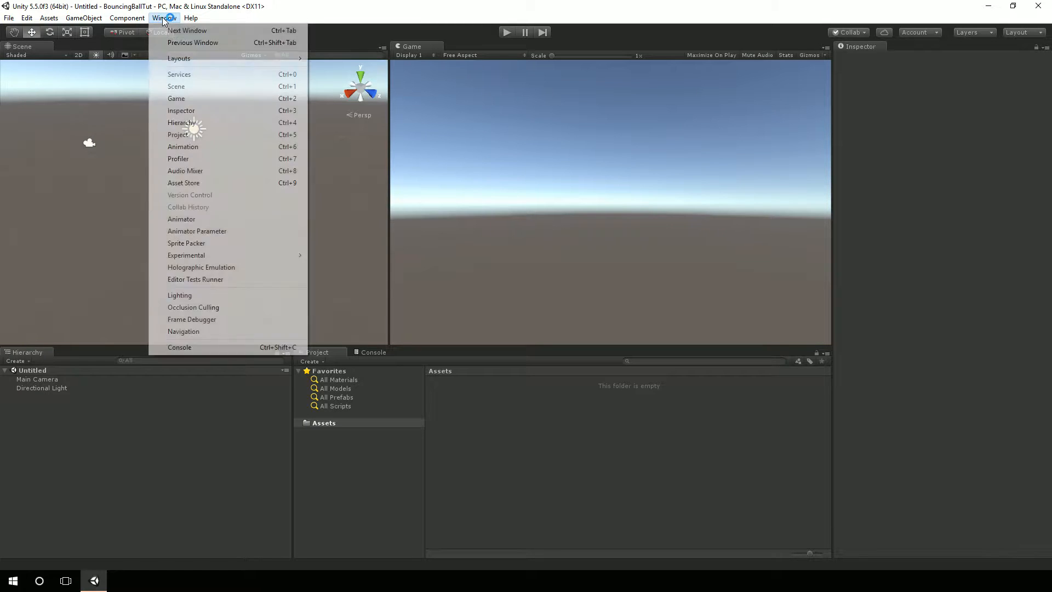
{"action": "mouse_move", "coordinate": [191, 59]}
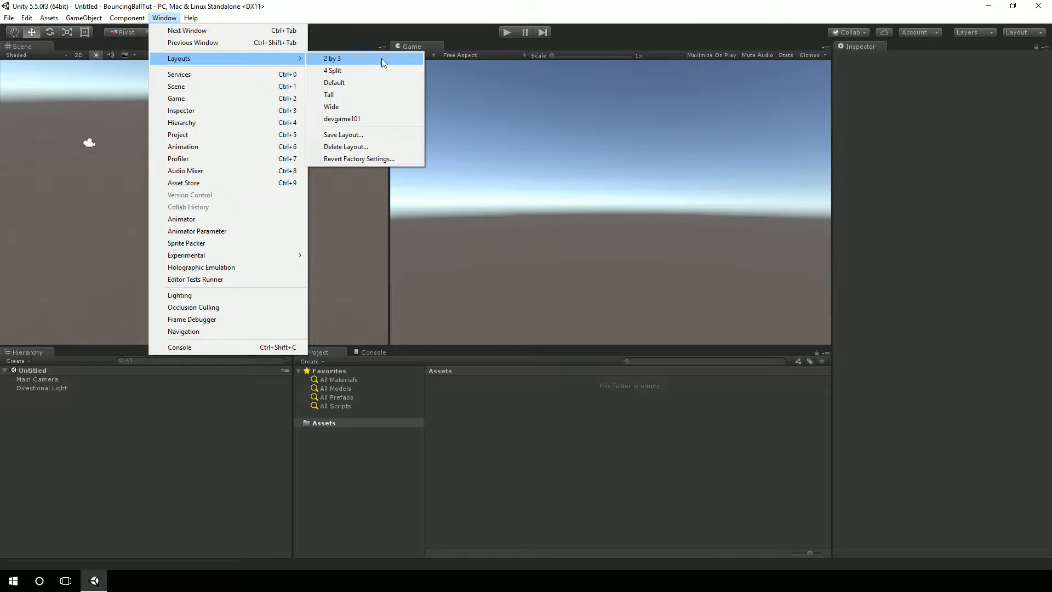
{"action": "left_click", "coordinate": [356, 82]}
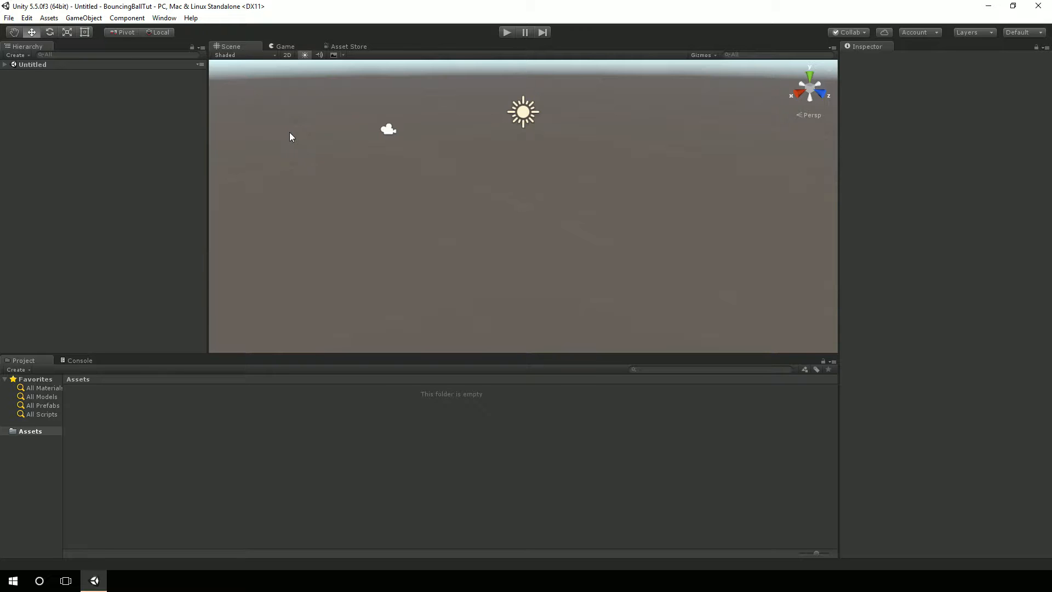
Dock the Hierarchy beside the Project view and the Game view beside the Scene view, widening the Hierarchy slightly.
{"action": "left_click_drag", "start_coordinate": [27, 46], "coordinate": [42, 462]}
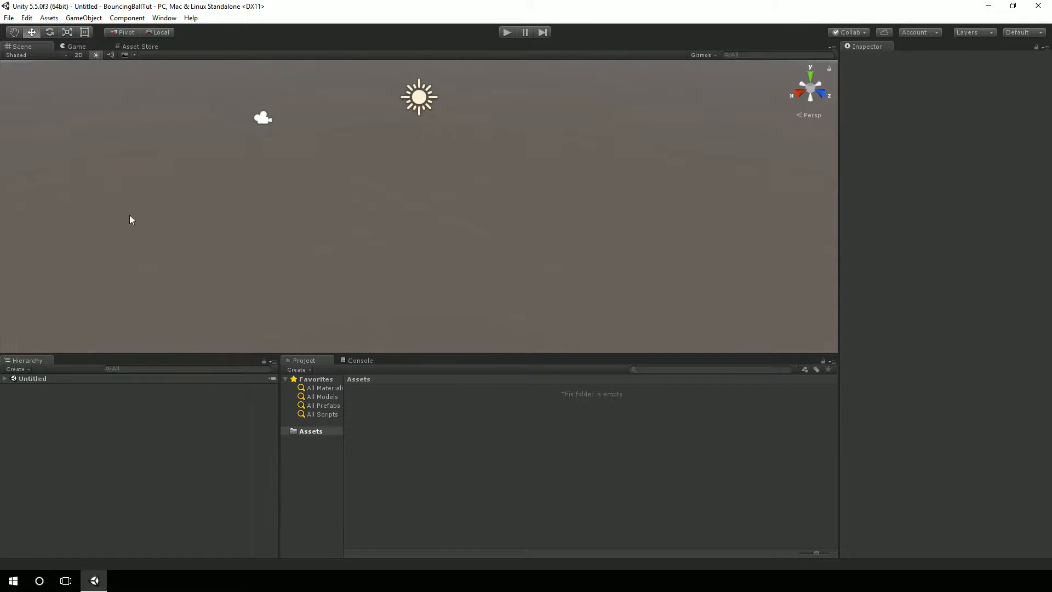
{"action": "left_click_drag", "start_coordinate": [77, 46], "coordinate": [333, 208]}
{"action": "left_click_drag", "start_coordinate": [280, 393], "coordinate": [321, 392]}
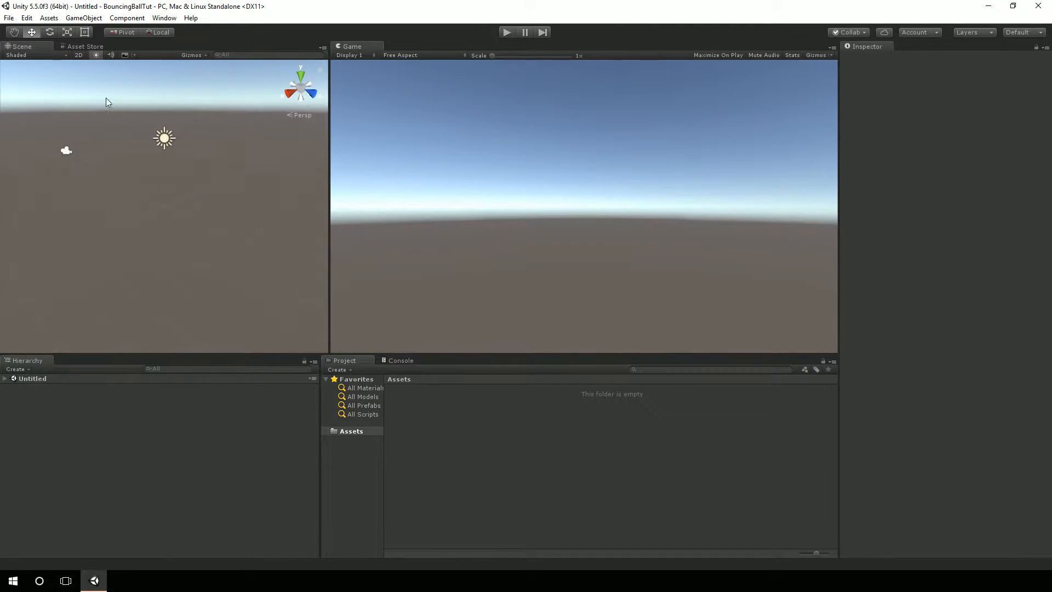
Close the Asset Store view docked with the Scene view.
{"action": "left_click", "coordinate": [70, 47]}
{"action": "right_click", "coordinate": [69, 46]}
{"action": "left_click", "coordinate": [96, 79]}
Try docking the Console below the Project view, and return it to the same group as the Project view.
{"action": "left_click", "coordinate": [401, 360]}
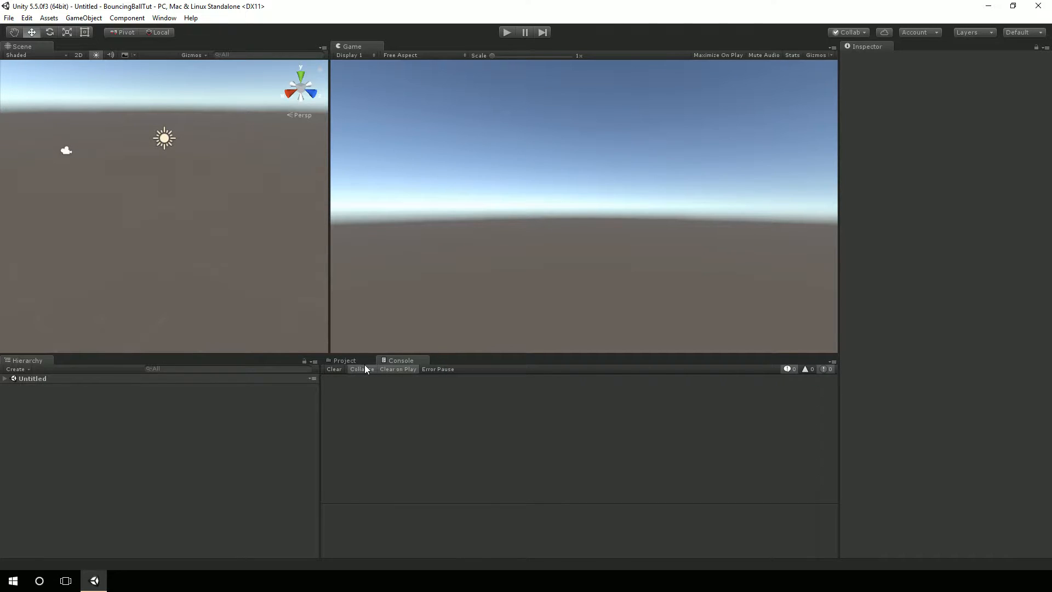
{"action": "left_click", "coordinate": [351, 360]}
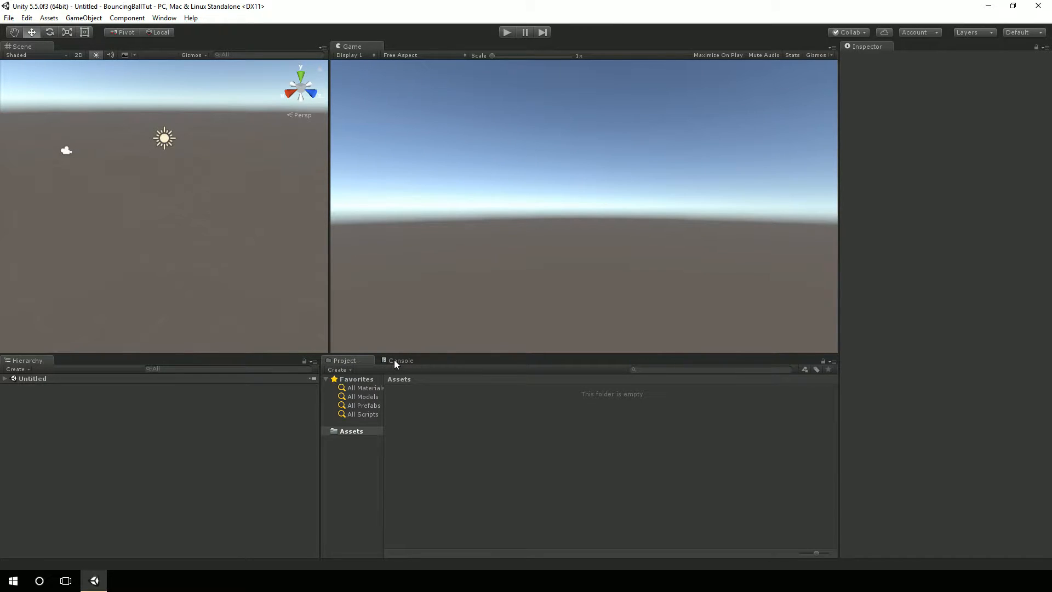
{"action": "left_click_drag", "start_coordinate": [399, 358], "coordinate": [420, 555]}
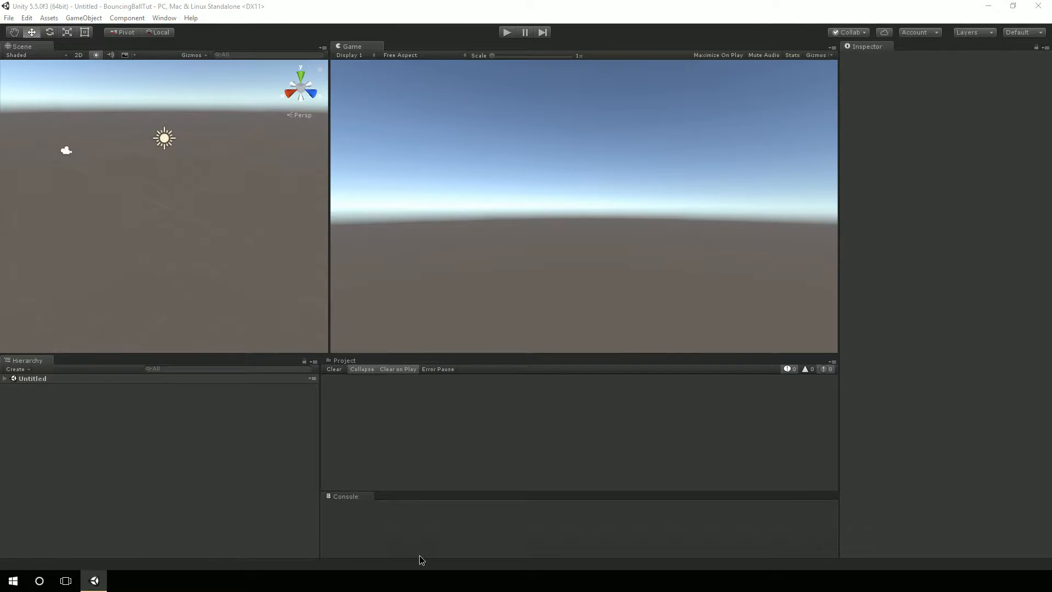
{"action": "left_click_drag", "start_coordinate": [350, 498], "coordinate": [386, 352]}
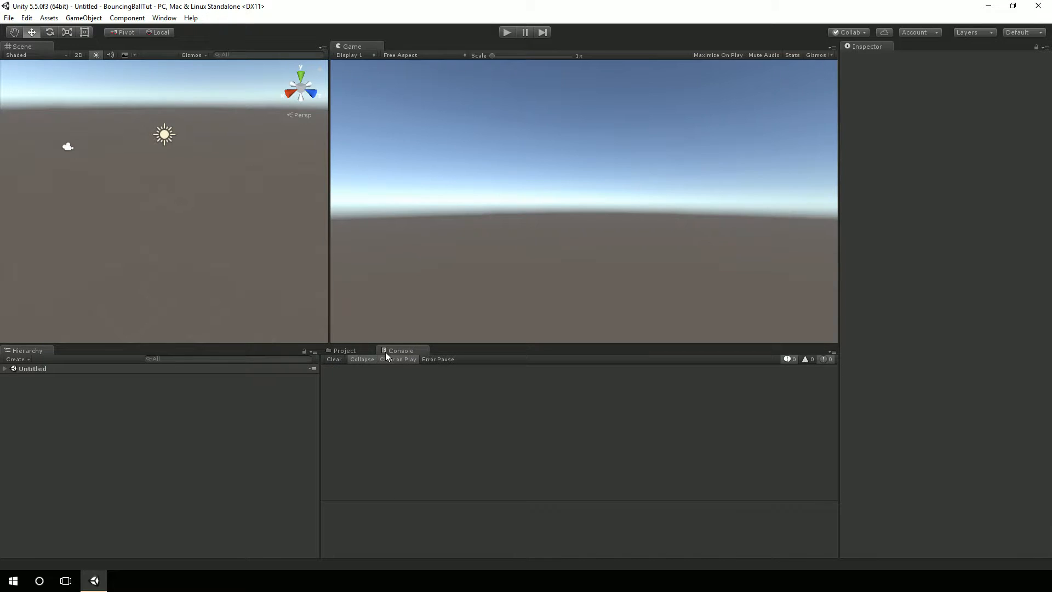
{"action": "left_click", "coordinate": [352, 349]}
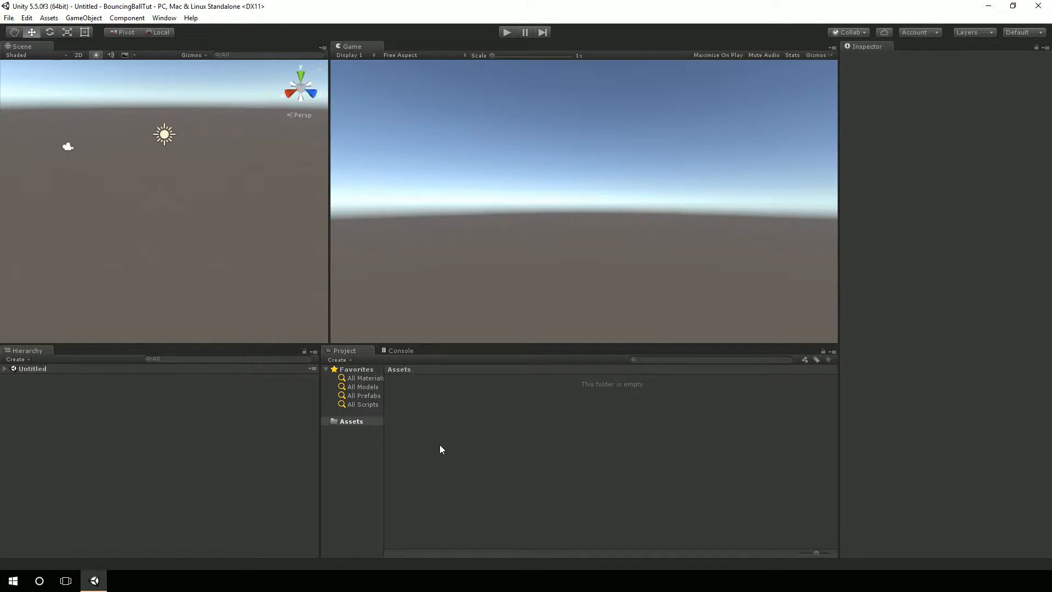
Show the project's Assets folder in File Explorer, look inside it and close the window.
{"action": "right_click", "coordinate": [344, 423]}
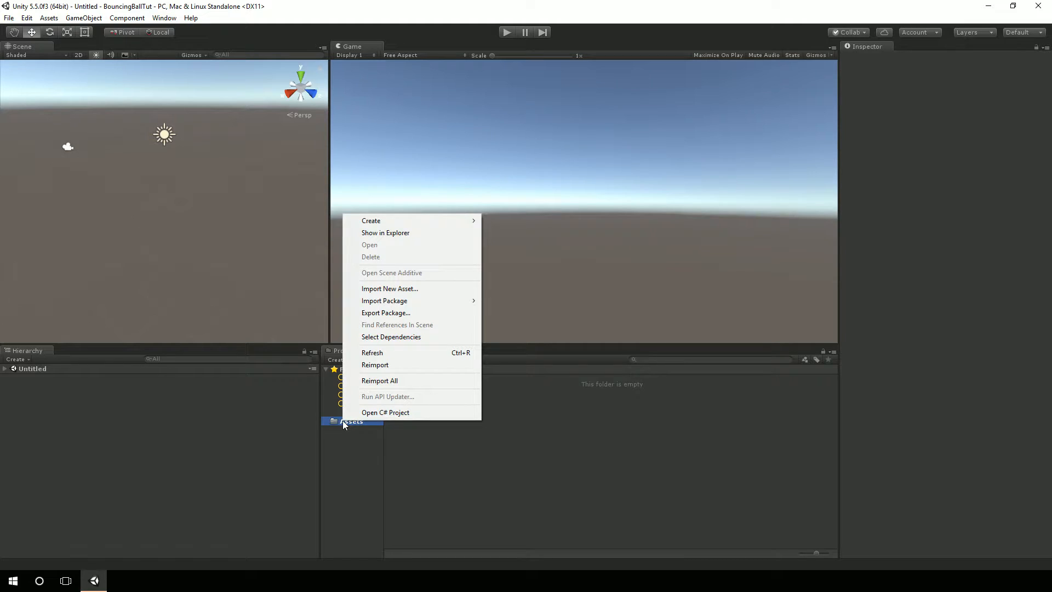
{"action": "left_click", "coordinate": [385, 233]}
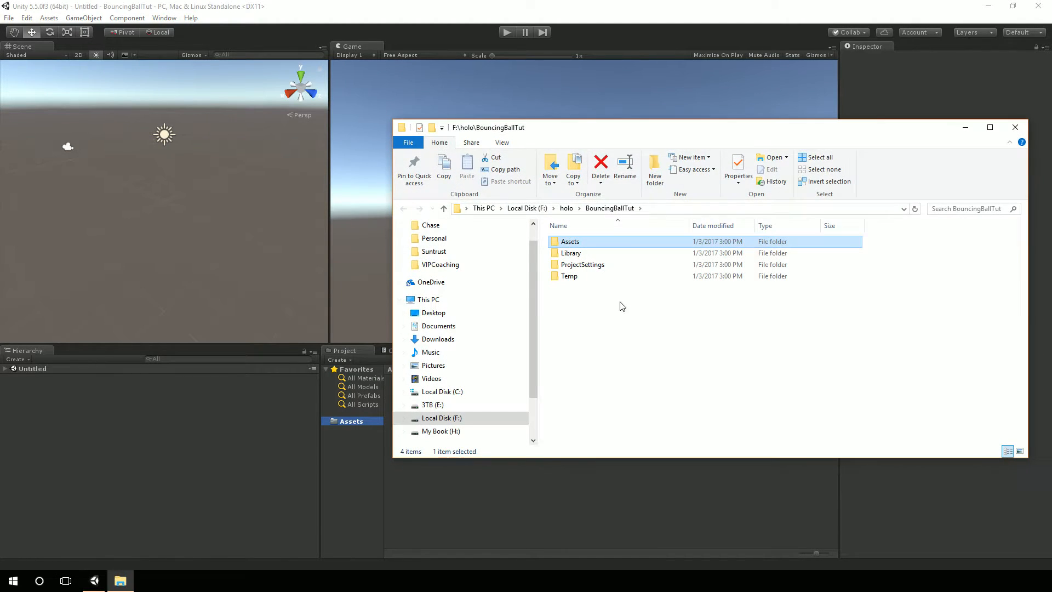
{"action": "left_click_drag", "start_coordinate": [535, 311], "coordinate": [423, 315]}
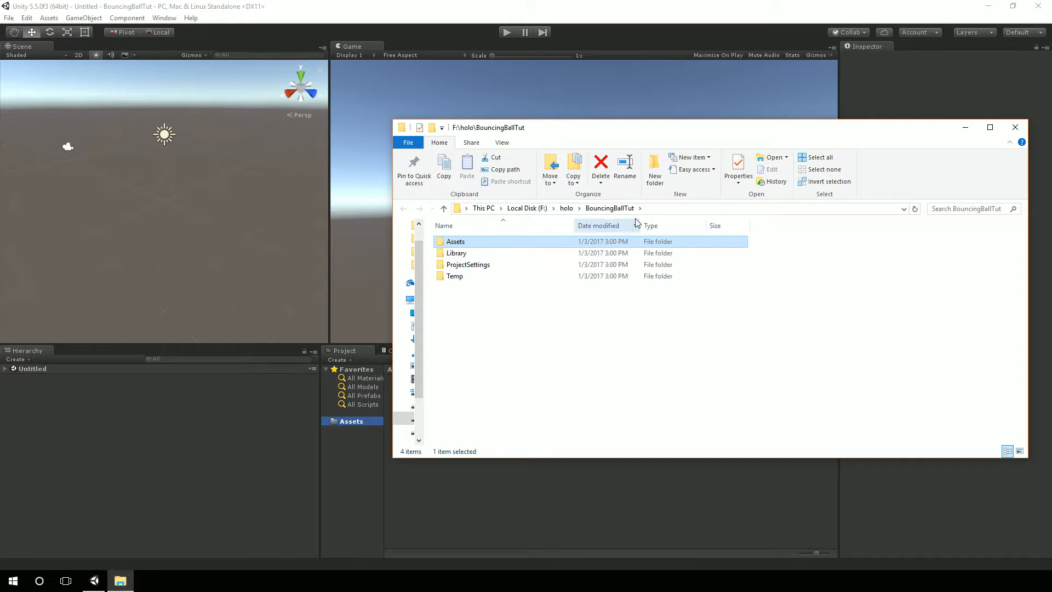
{"action": "double_click", "coordinate": [476, 248]}
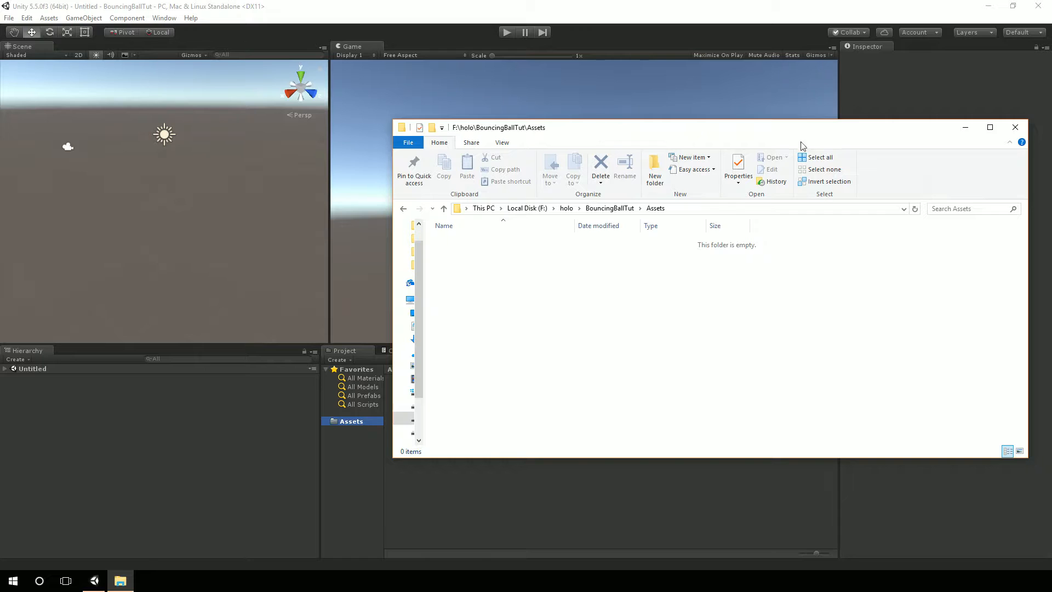
{"action": "left_click", "coordinate": [1015, 127]}
{"action": "left_click", "coordinate": [511, 455]}
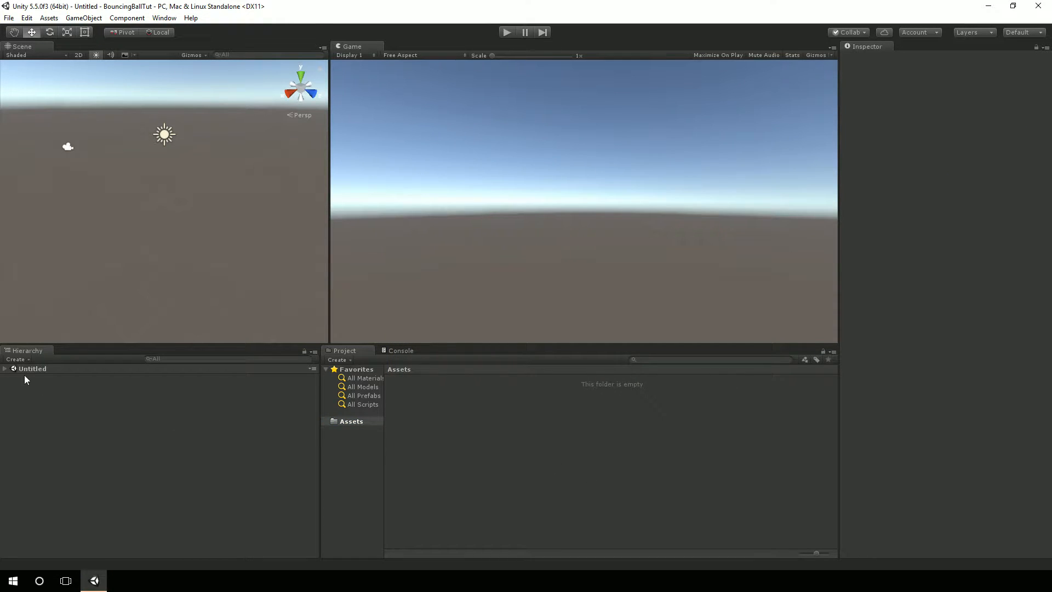
Expand the untitled scene and inspect the components of the Main Camera and Directional Light.
{"action": "left_click", "coordinate": [5, 369]}
{"action": "left_click", "coordinate": [38, 379]}
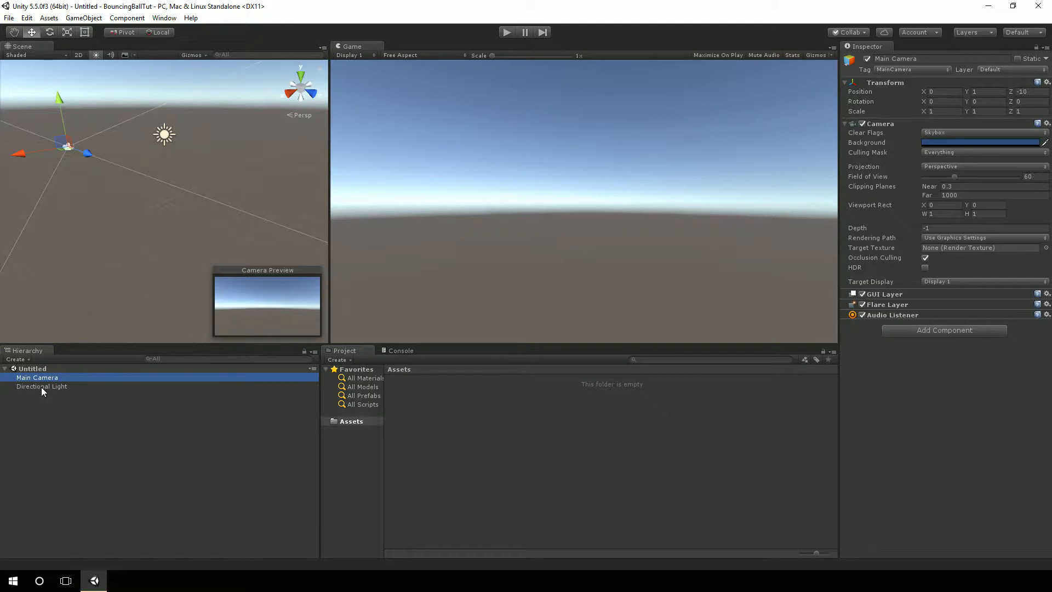
{"action": "left_click", "coordinate": [42, 386]}
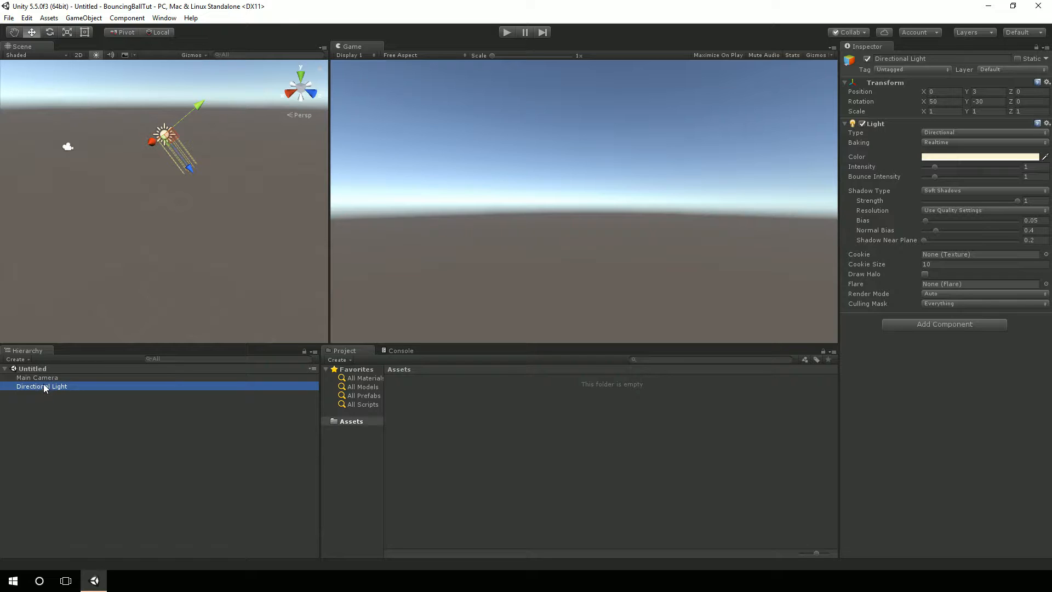
{"action": "left_click", "coordinate": [41, 378]}
{"action": "left_click", "coordinate": [62, 415]}
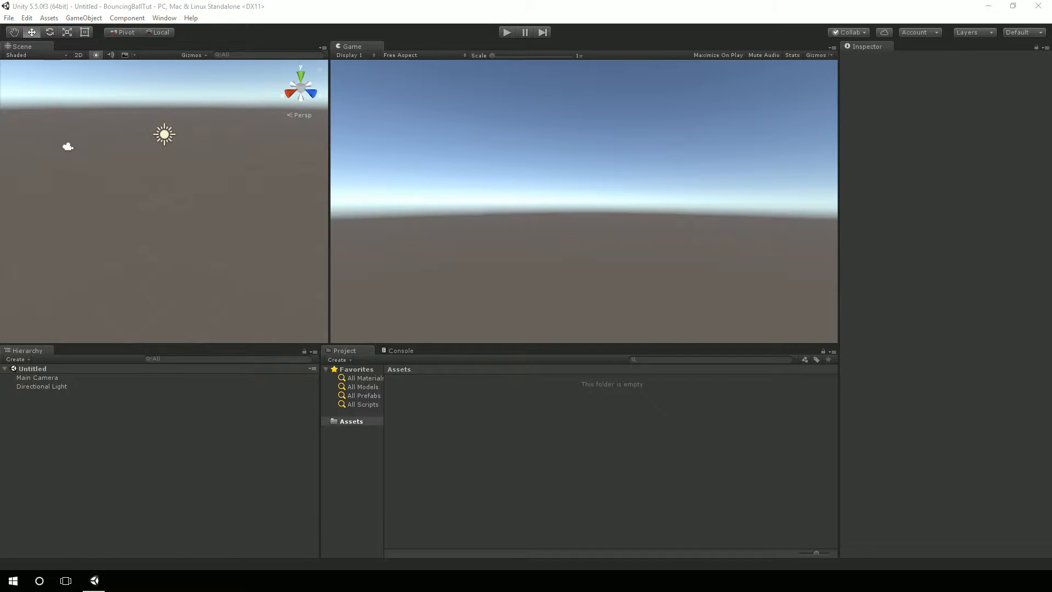
In PowerShell, change to the HoloToolkit-Unity repository folder and update it with git pull.
{"action": "left_click_drag", "start_coordinate": [1051, 152], "coordinate": [492, 69]}
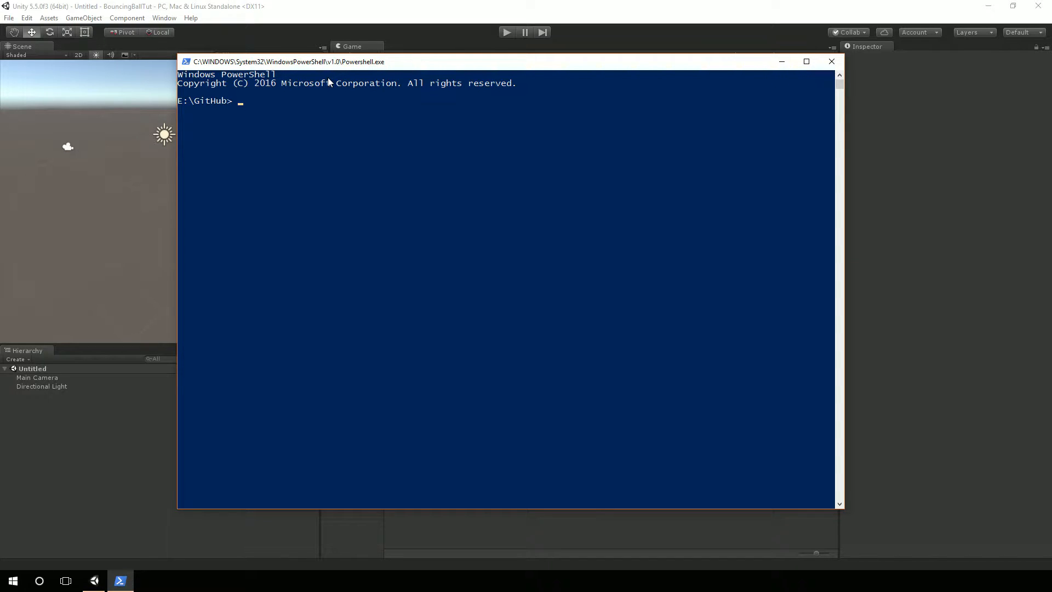
{"action": "type", "text": "cd holotoolkit"}
{"action": "key", "text": "Tab"}
{"action": "key", "text": "Return"}
{"action": "type", "text": "git pull"}
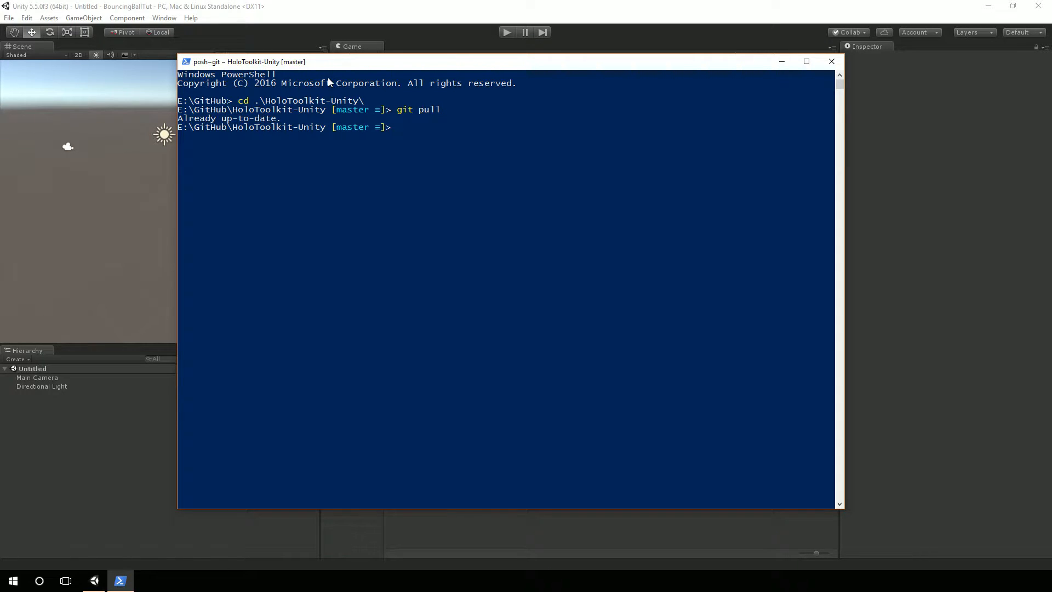
Open the HoloToolkit-Unity folder in File Explorer with "ii .", close PowerShell and move the folder window clear of the Project view's Assets folder.
{"action": "type", "text": "ii ."}
{"action": "key", "text": "Return"}
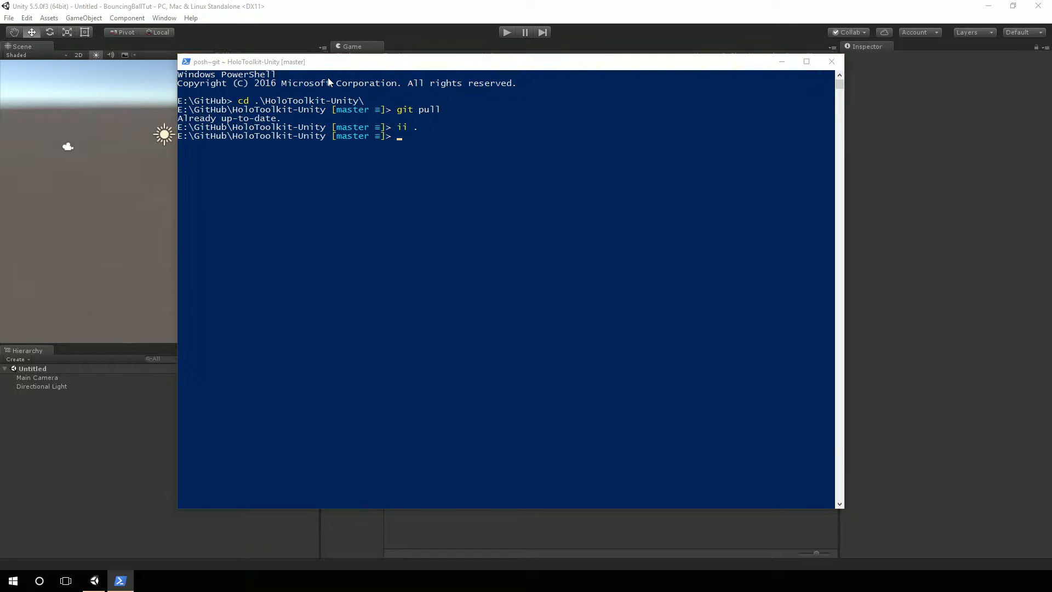
{"action": "left_click_drag", "start_coordinate": [694, 131], "coordinate": [568, 98]}
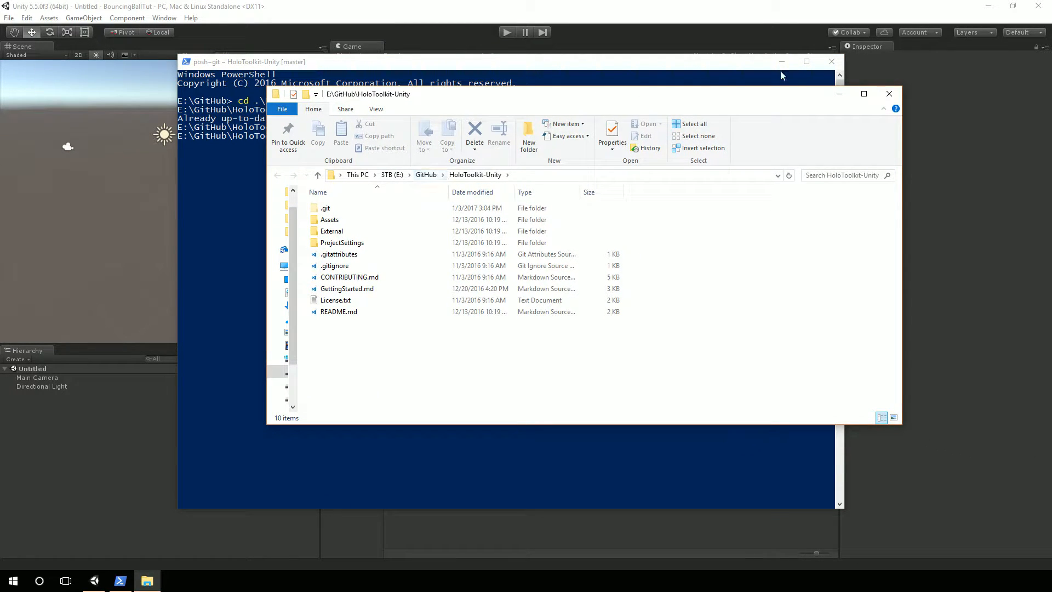
{"action": "left_click", "coordinate": [831, 62]}
{"action": "left_click_drag", "start_coordinate": [597, 98], "coordinate": [730, 103]}
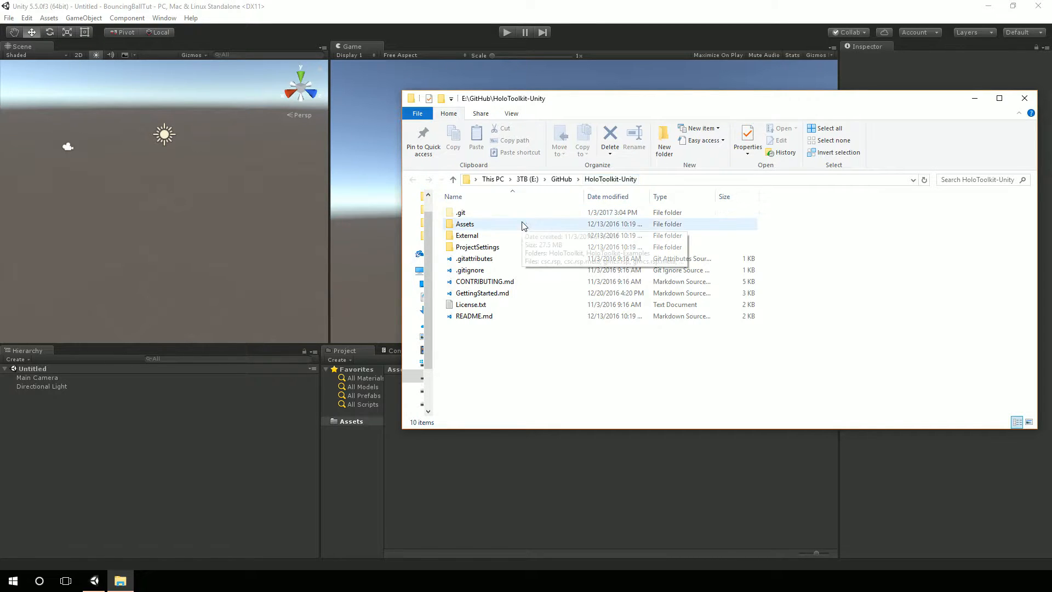
Copy the HoloToolkit folder plus csc.rsp, gmcs.rsp, mcs.rsp and smcs.rsp from the repository's Assets folder into the Unity project's Assets.
{"action": "double_click", "coordinate": [466, 224]}
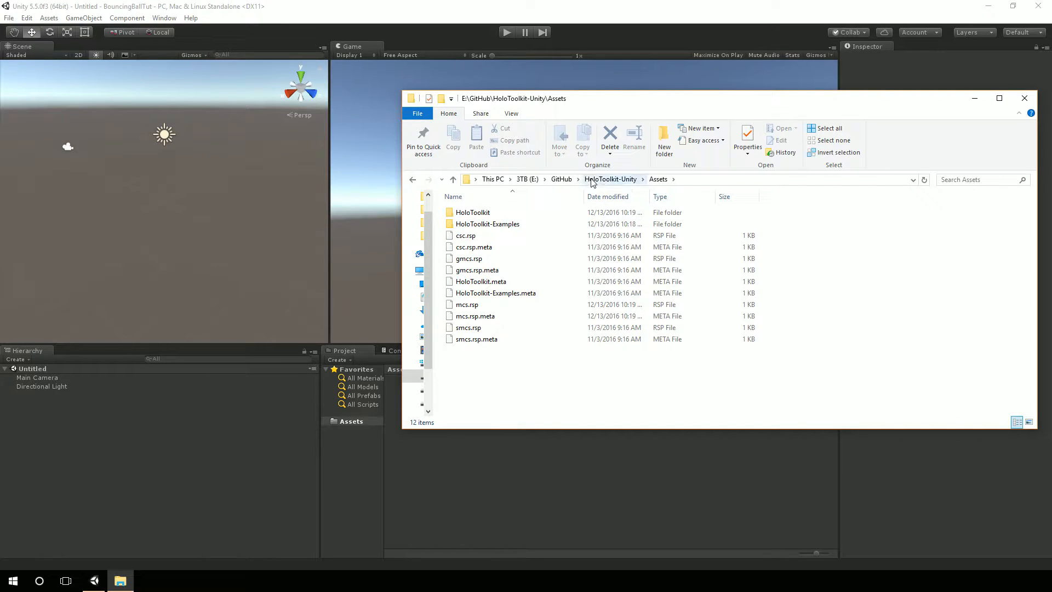
{"action": "left_click", "coordinate": [486, 214]}
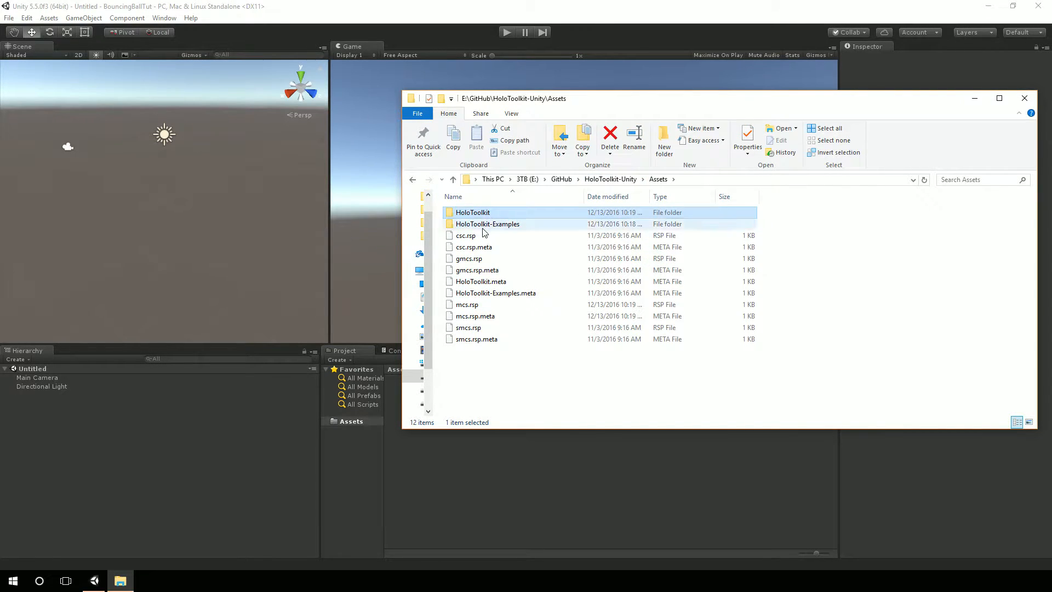
{"action": "left_click", "coordinate": [466, 235], "text": "ctrl"}
{"action": "left_click", "coordinate": [471, 259], "text": "ctrl"}
{"action": "left_click", "coordinate": [469, 304], "text": "ctrl"}
{"action": "left_click", "coordinate": [469, 329], "text": "ctrl"}
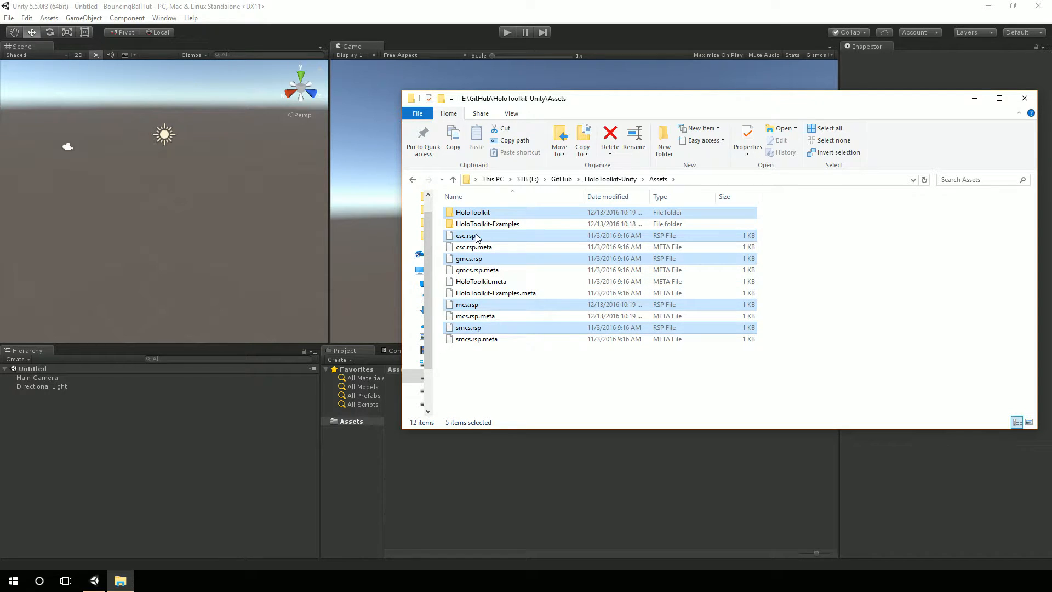
{"action": "left_click_drag", "start_coordinate": [476, 218], "coordinate": [351, 419]}
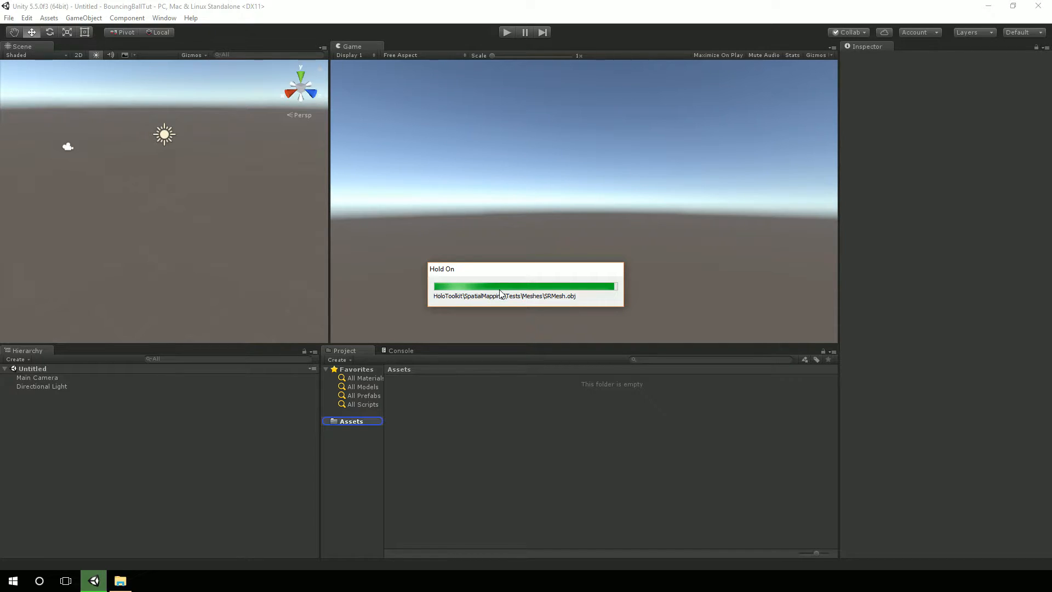
{"action": "left_click", "coordinate": [352, 421]}
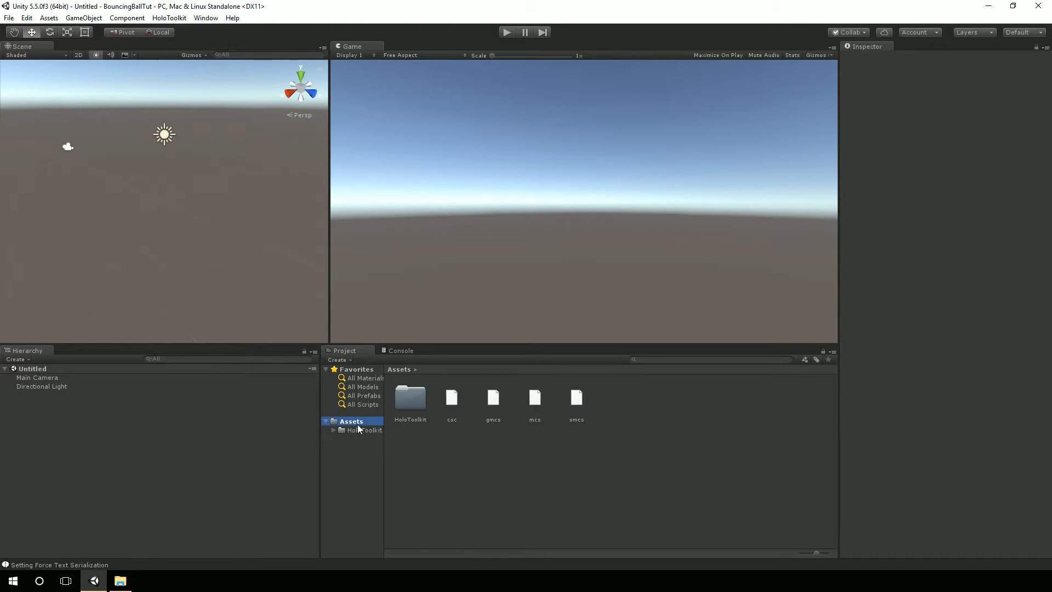
{"action": "left_click", "coordinate": [114, 582]}
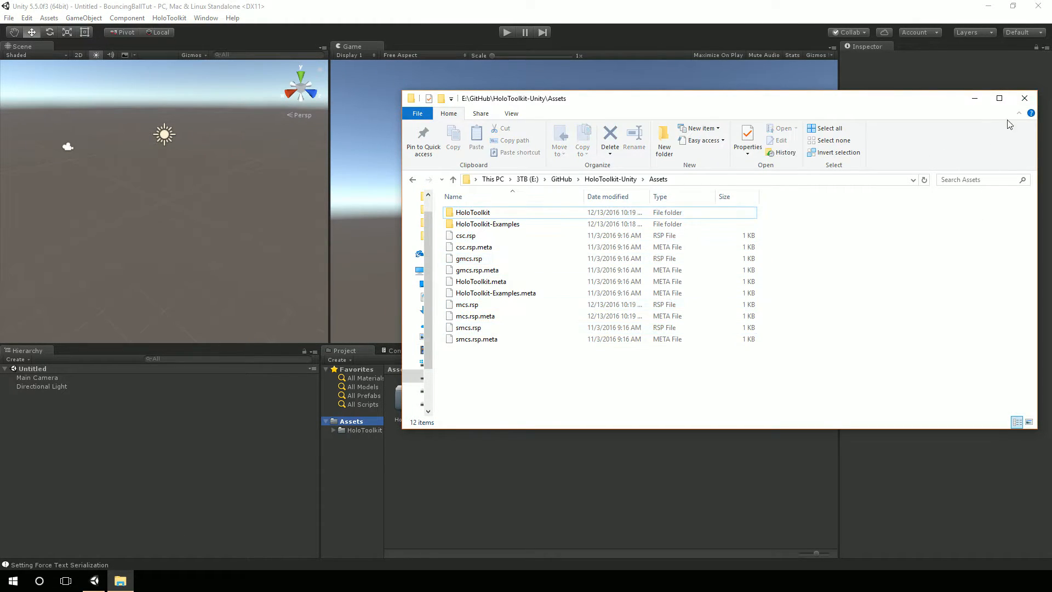
Close the repository's Assets folder window and delete the Main Camera and Directional Light from the untitled scene.
{"action": "left_click", "coordinate": [1024, 98]}
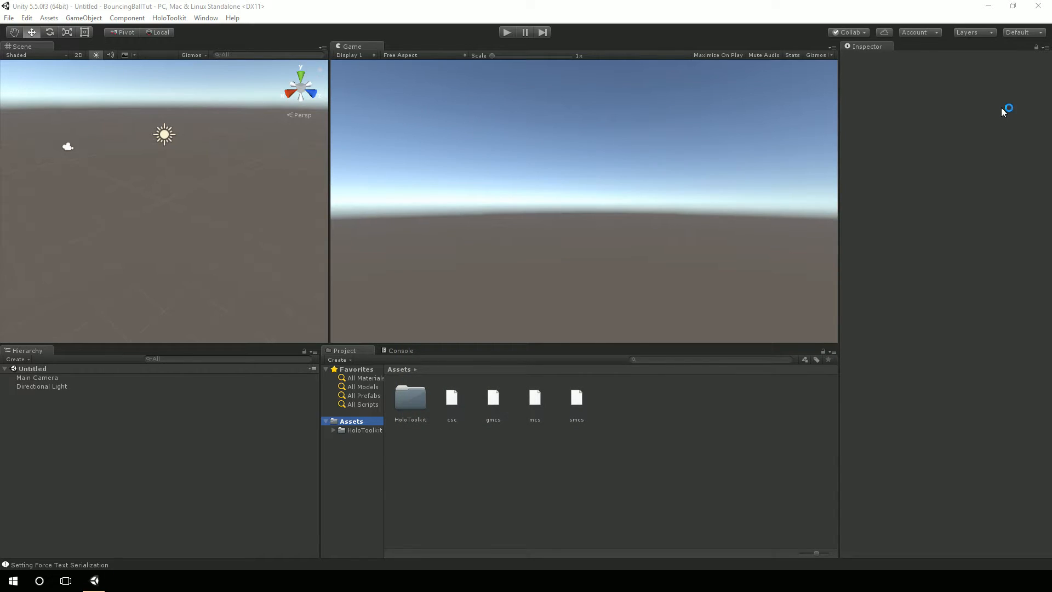
{"action": "left_click", "coordinate": [35, 377]}
{"action": "left_click", "coordinate": [39, 386], "text": "shift"}
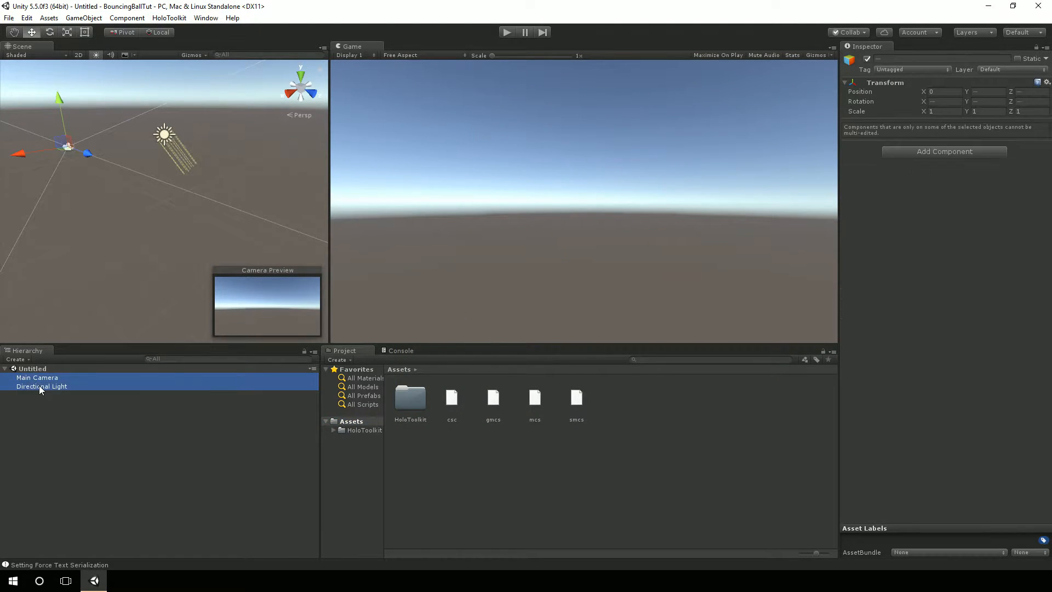
{"action": "key", "text": "Delete"}
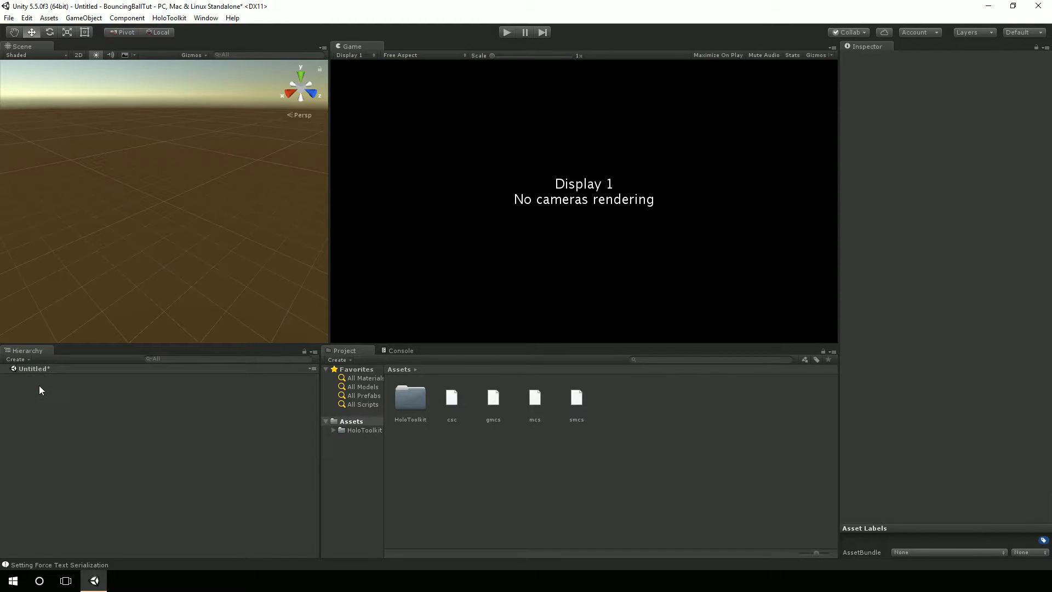
Search the project assets for "holo" and add the HoloLensCamera prefab to the scene hierarchy.
{"action": "left_click", "coordinate": [377, 420]}
{"action": "left_click", "coordinate": [661, 361]}
{"action": "type", "text": "holo"}
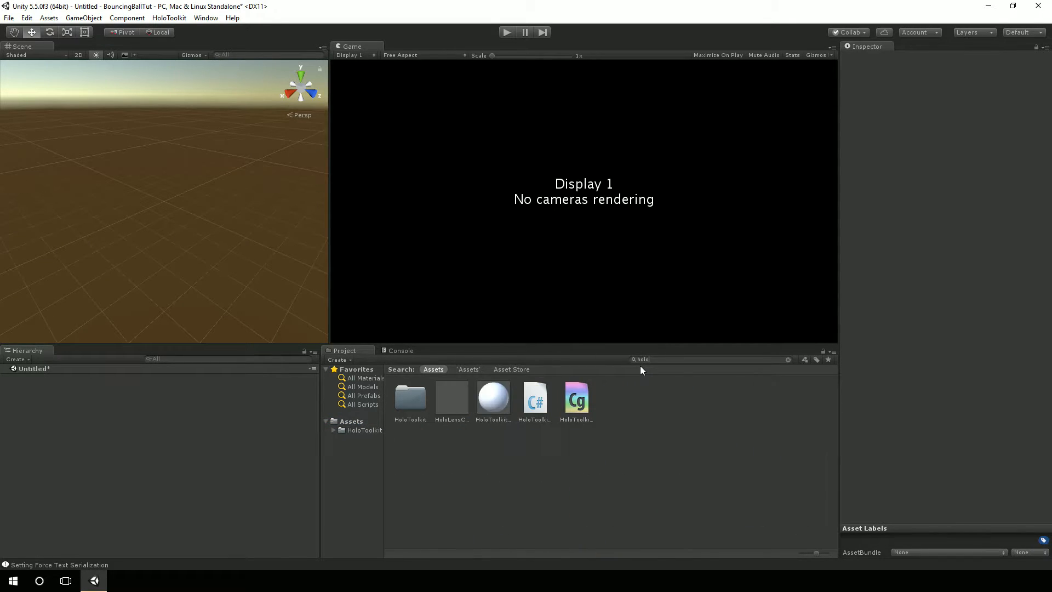
{"action": "left_click_drag", "start_coordinate": [455, 405], "coordinate": [28, 392]}
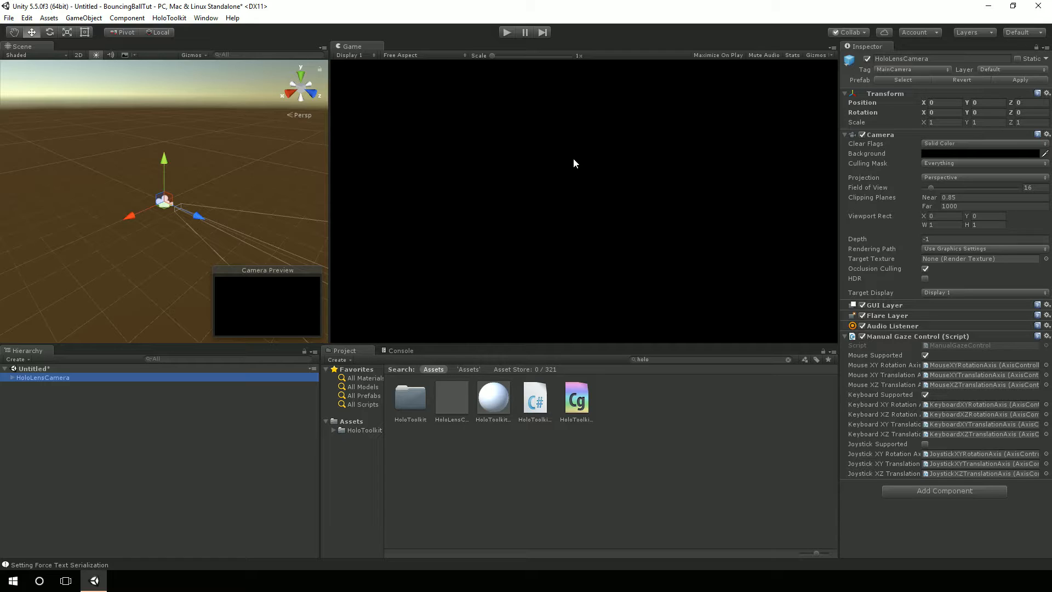
Inspect the HoloLensCamera's components and look over the available HoloToolkit commands.
{"action": "left_click", "coordinate": [164, 419]}
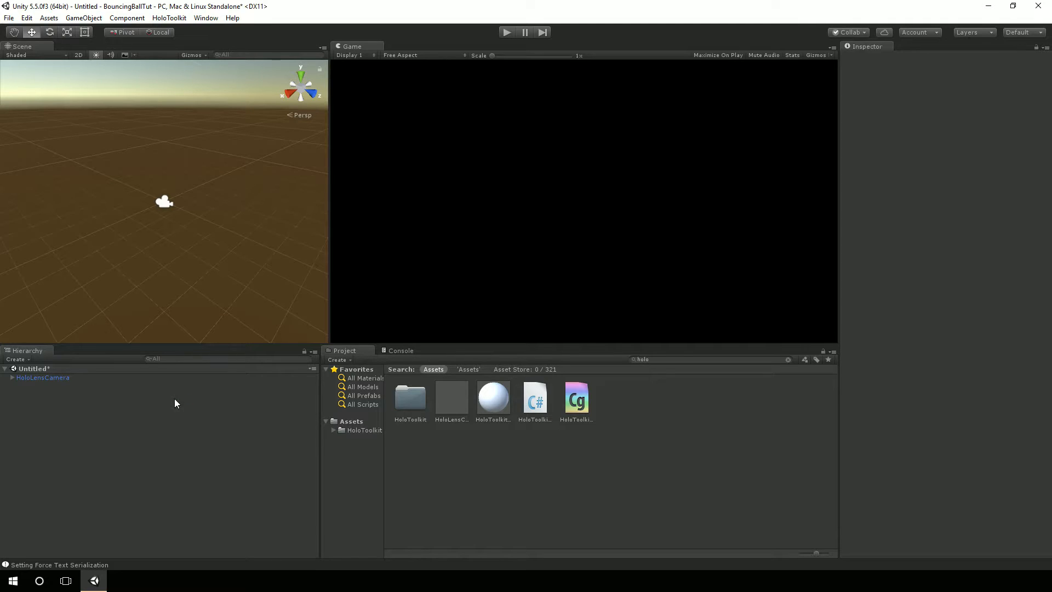
{"action": "left_click", "coordinate": [174, 378]}
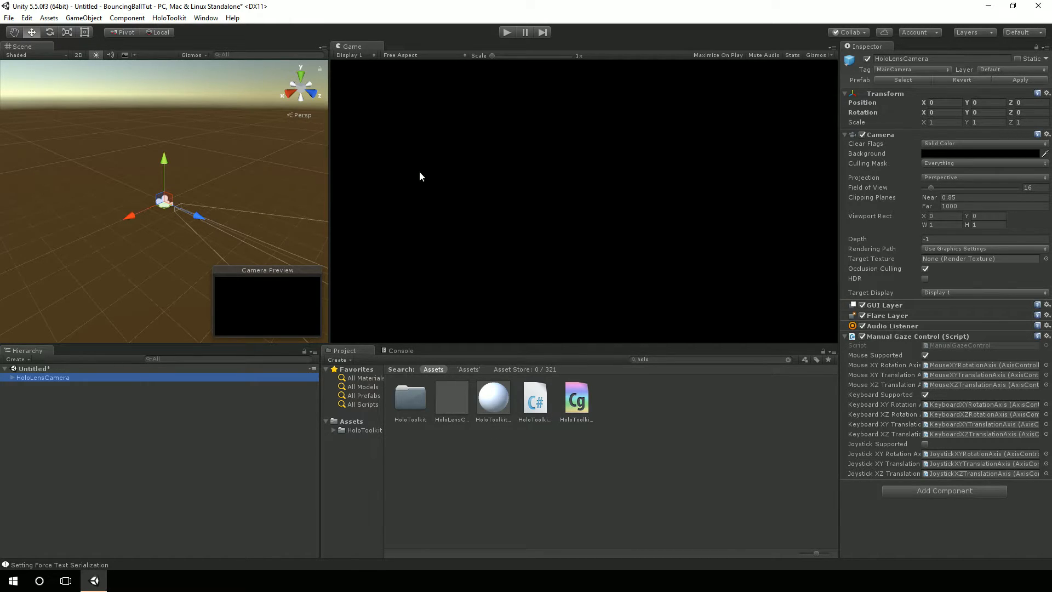
{"action": "left_click", "coordinate": [170, 19]}
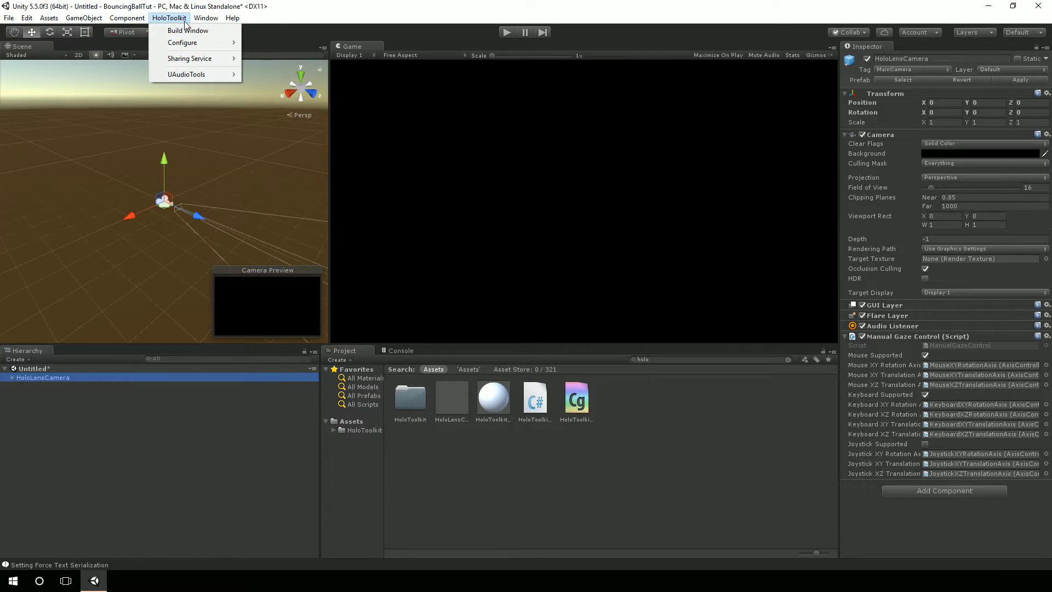
{"action": "left_click", "coordinate": [110, 410]}
{"action": "left_click", "coordinate": [36, 379]}
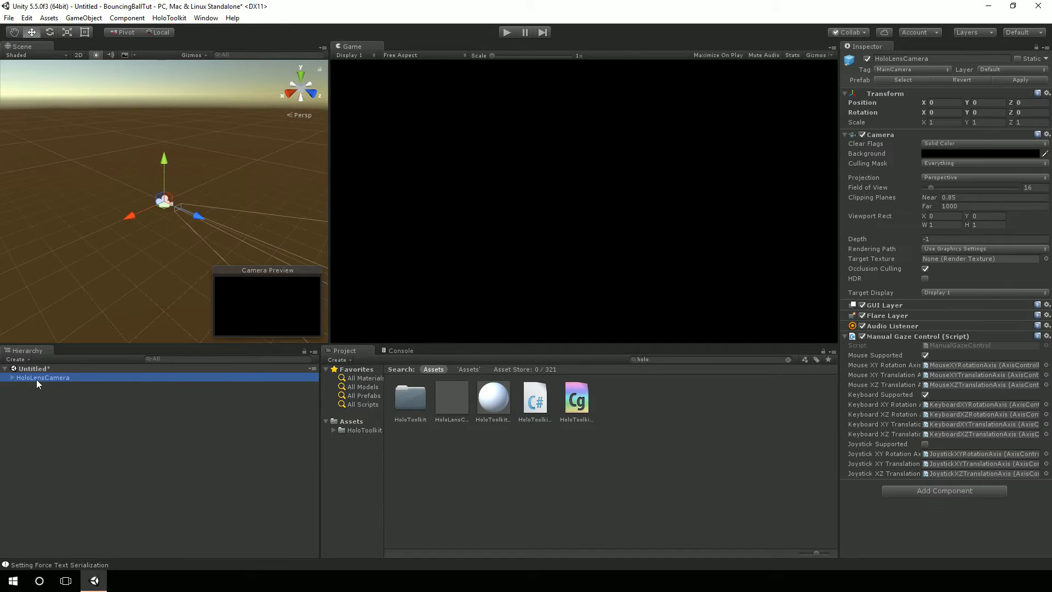
{"action": "left_click", "coordinate": [70, 409]}
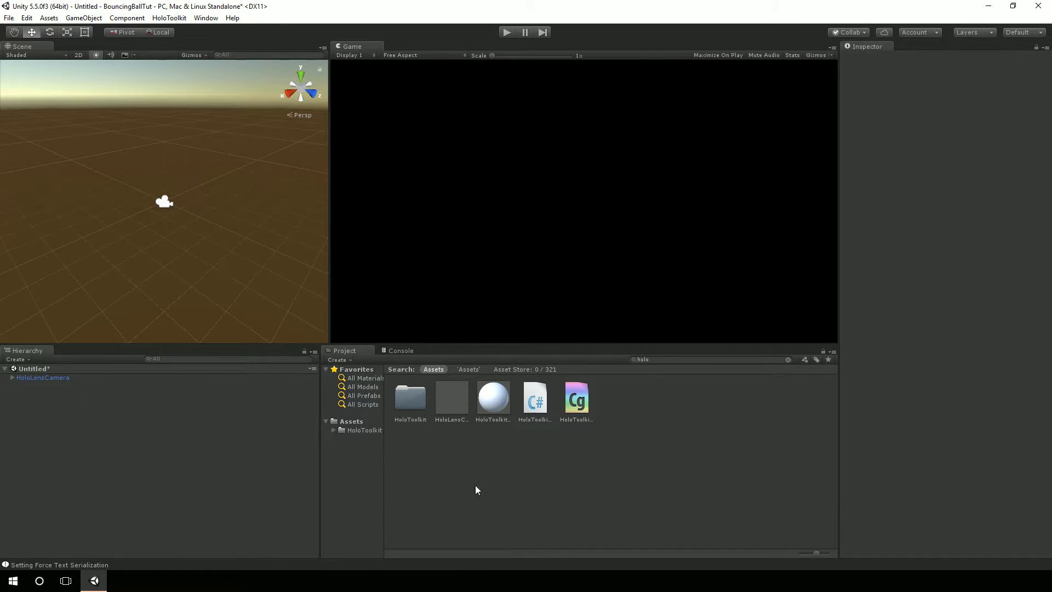
{"action": "left_click", "coordinate": [58, 376]}
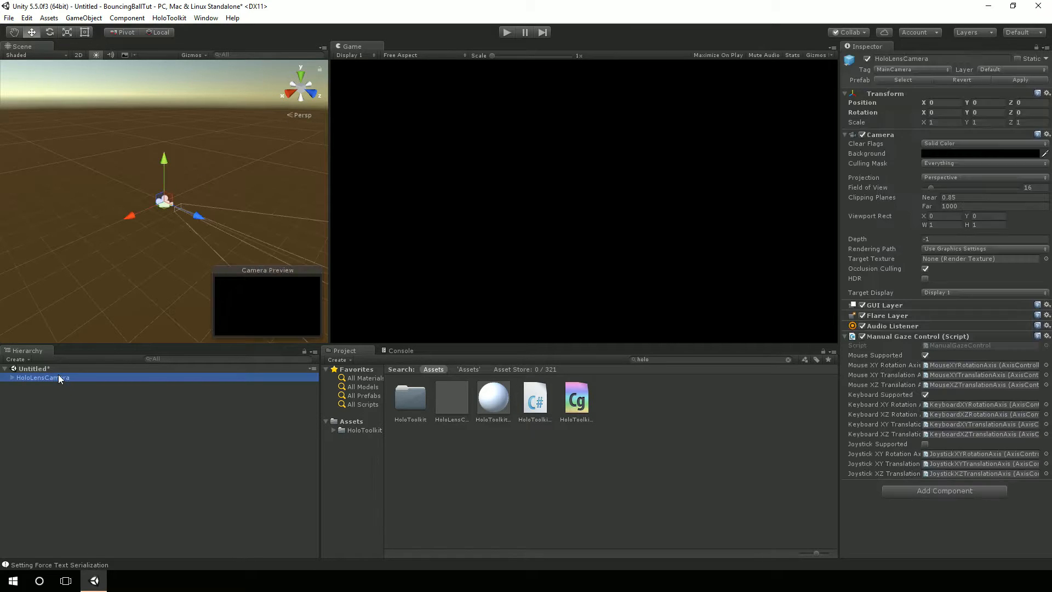
View the subfolders of the HoloToolkit folder, then collapse it and return to the project's Assets folder.
{"action": "left_click", "coordinate": [366, 431]}
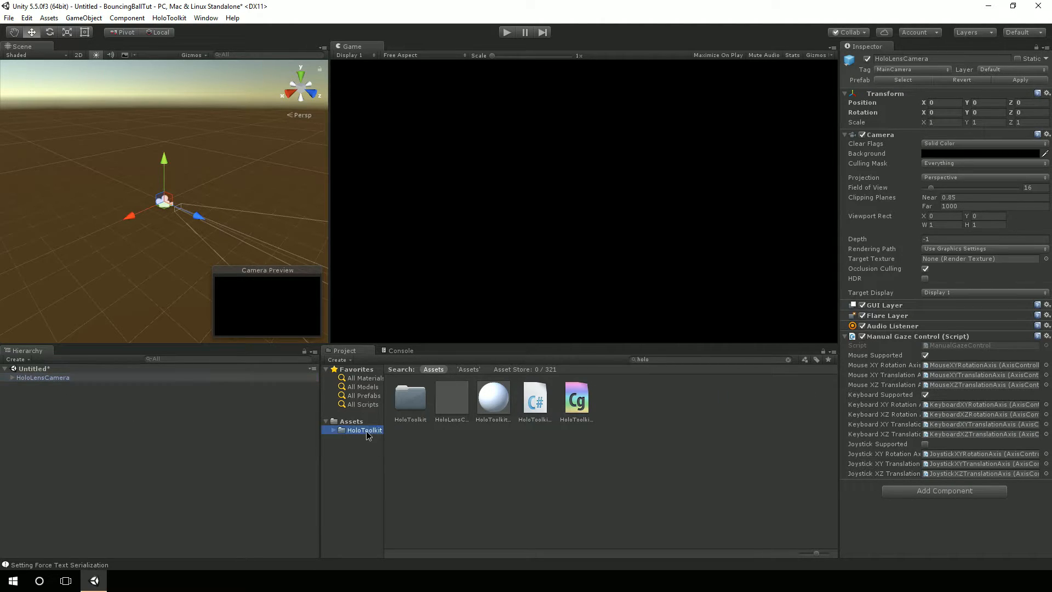
{"action": "left_click", "coordinate": [334, 429]}
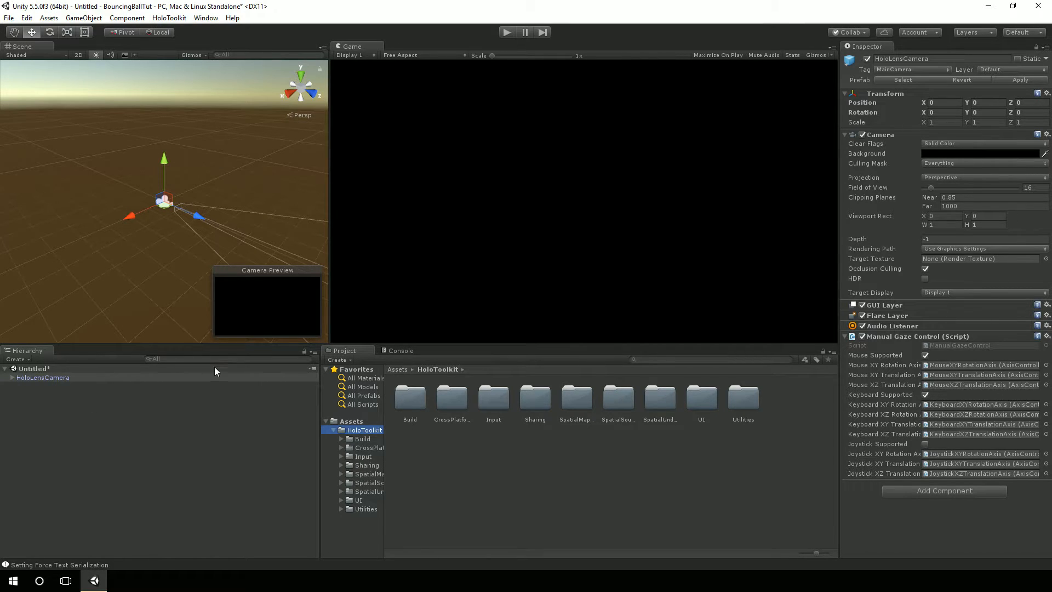
{"action": "left_click", "coordinate": [333, 430]}
{"action": "left_click", "coordinate": [350, 423]}
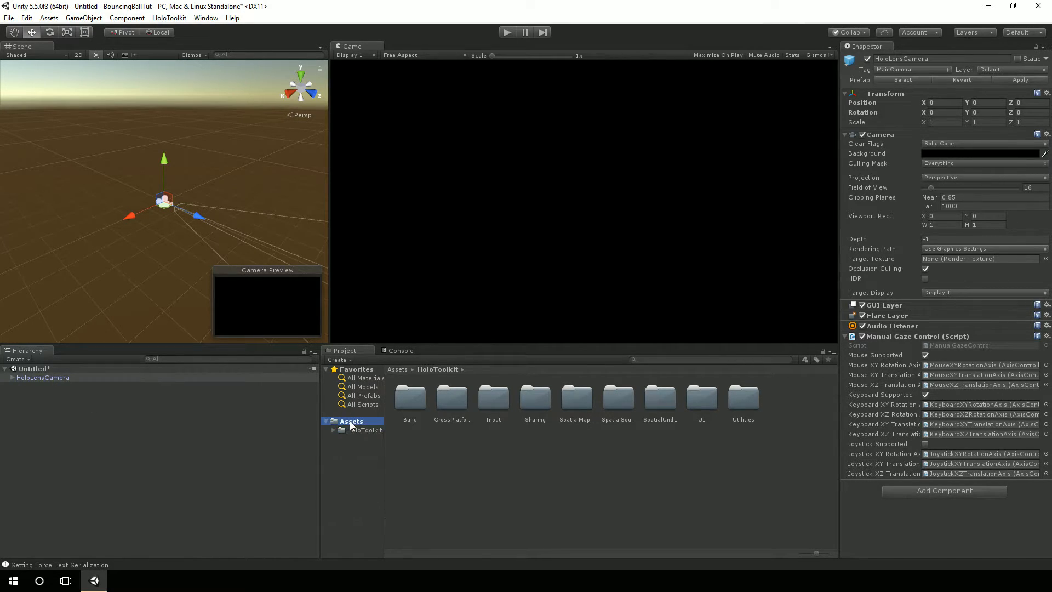
{"action": "left_click", "coordinate": [74, 443]}
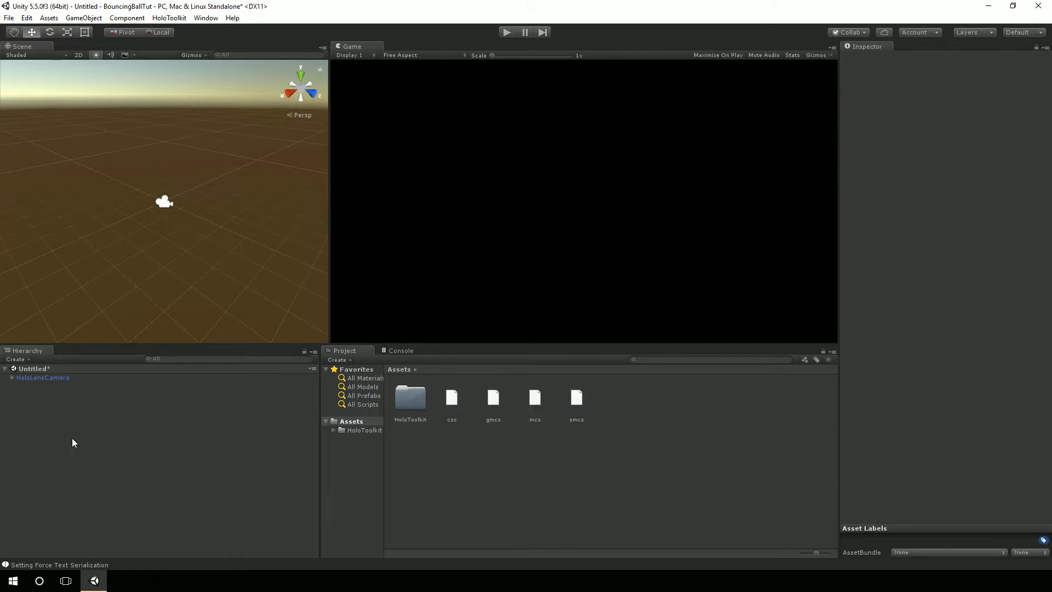
Create a 3D sphere at the root of the scene hierarchy.
{"action": "right_click", "coordinate": [70, 408]}
{"action": "mouse_move", "coordinate": [131, 328]}
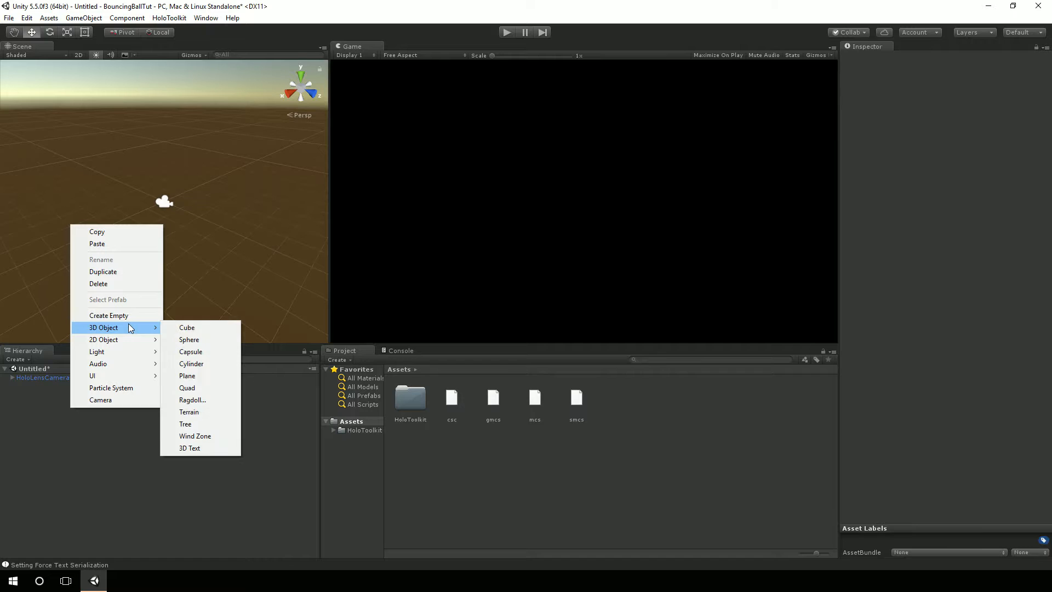
{"action": "left_click", "coordinate": [194, 339]}
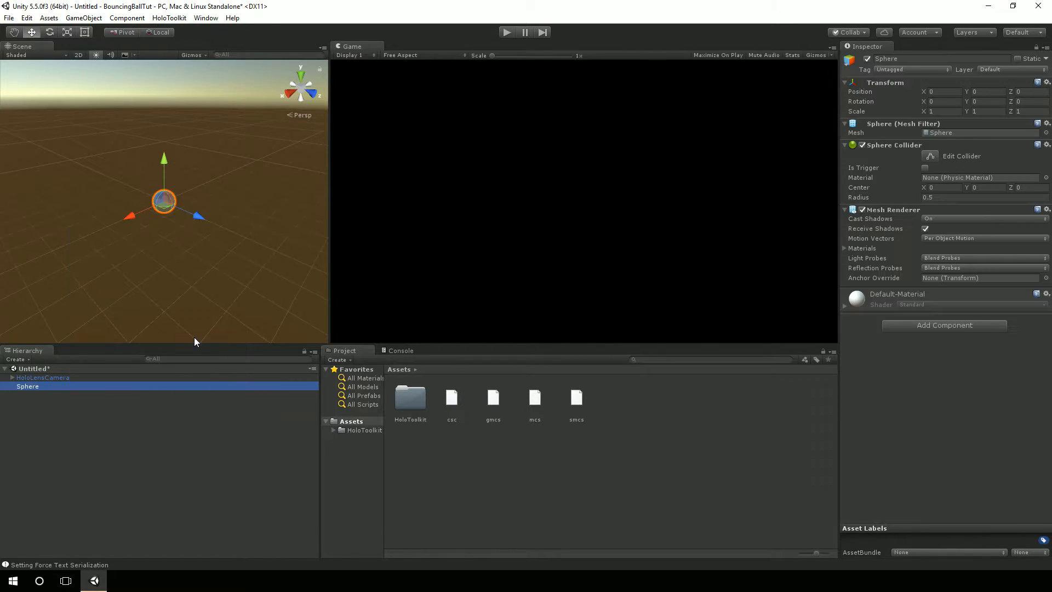
{"action": "right_click", "coordinate": [49, 418]}
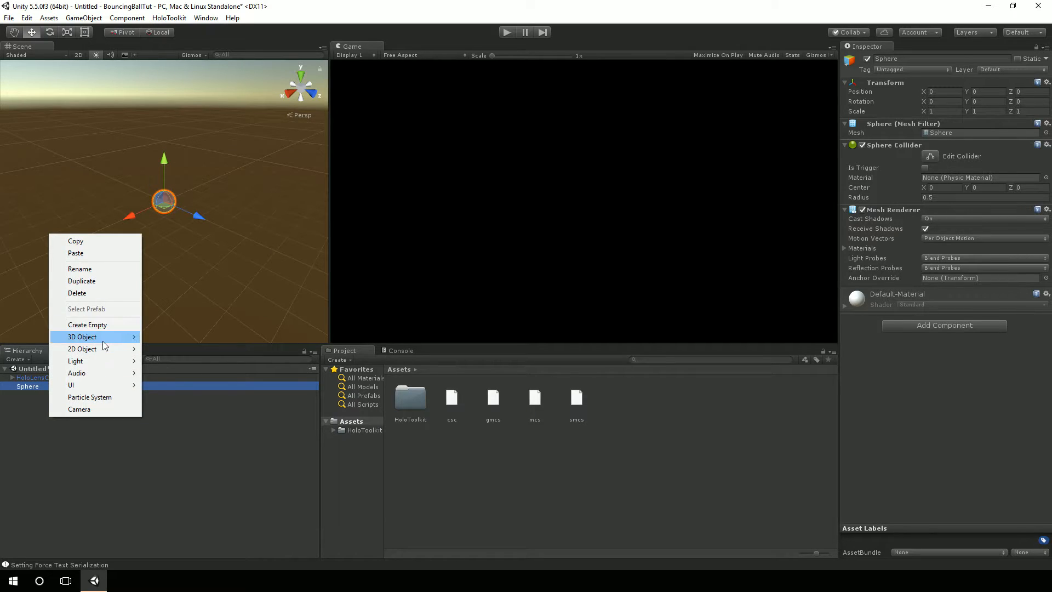
{"action": "mouse_move", "coordinate": [140, 343]}
{"action": "left_click", "coordinate": [94, 486]}
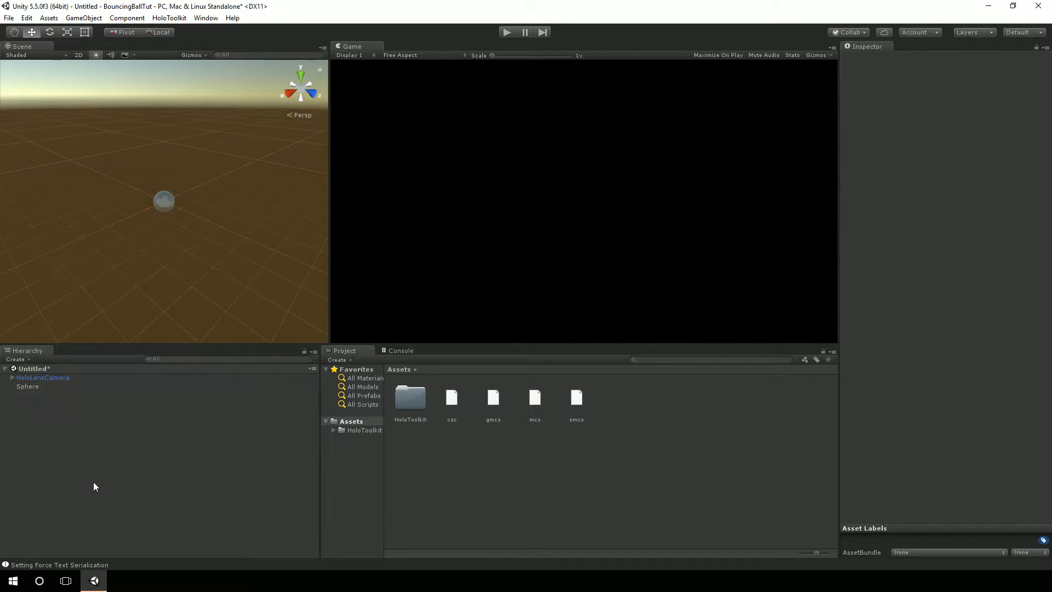
Rename the sphere as BouncingBall.
{"action": "left_click", "coordinate": [87, 386]}
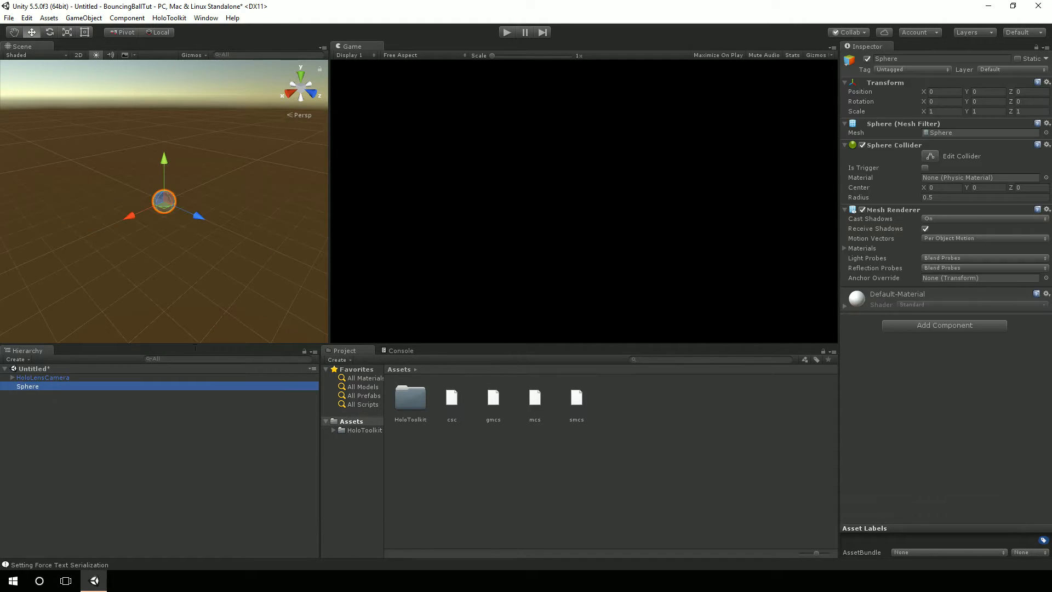
{"action": "left_click", "coordinate": [915, 58]}
{"action": "type", "text": "Boun"}
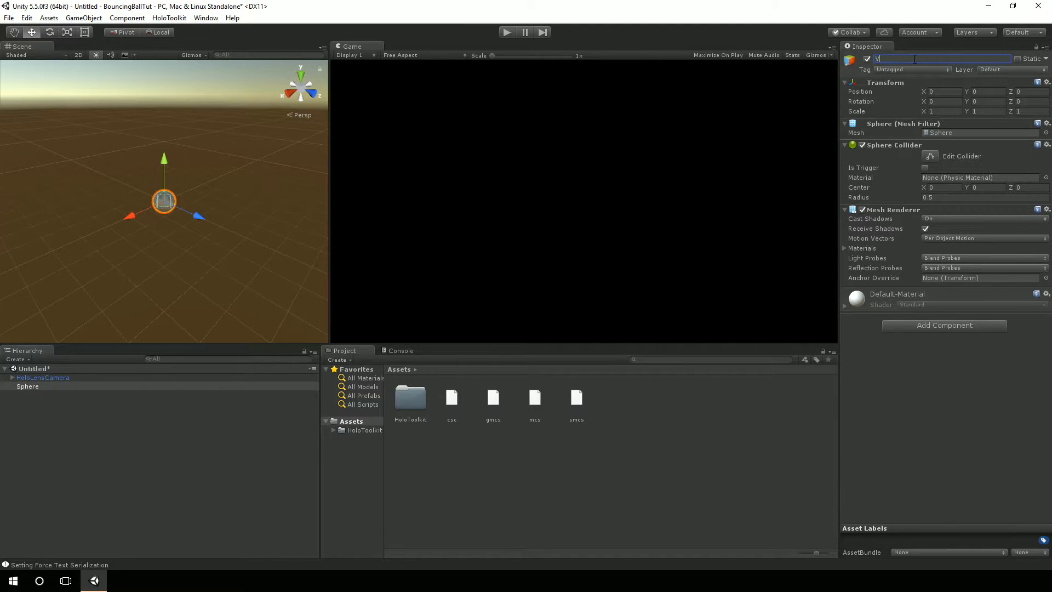
{"action": "type", "text": "cingBall"}
{"action": "key", "text": "Return"}
{"action": "left_click", "coordinate": [954, 93]}
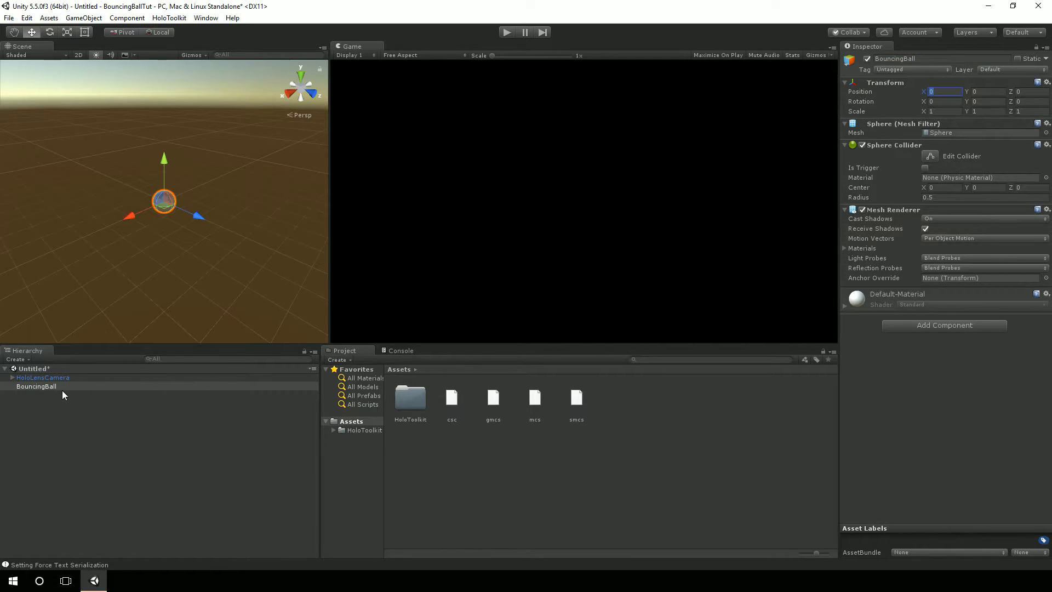
Create a folder named Materials in the project's Assets folder and open it.
{"action": "left_click", "coordinate": [362, 431]}
{"action": "key", "text": "Up"}
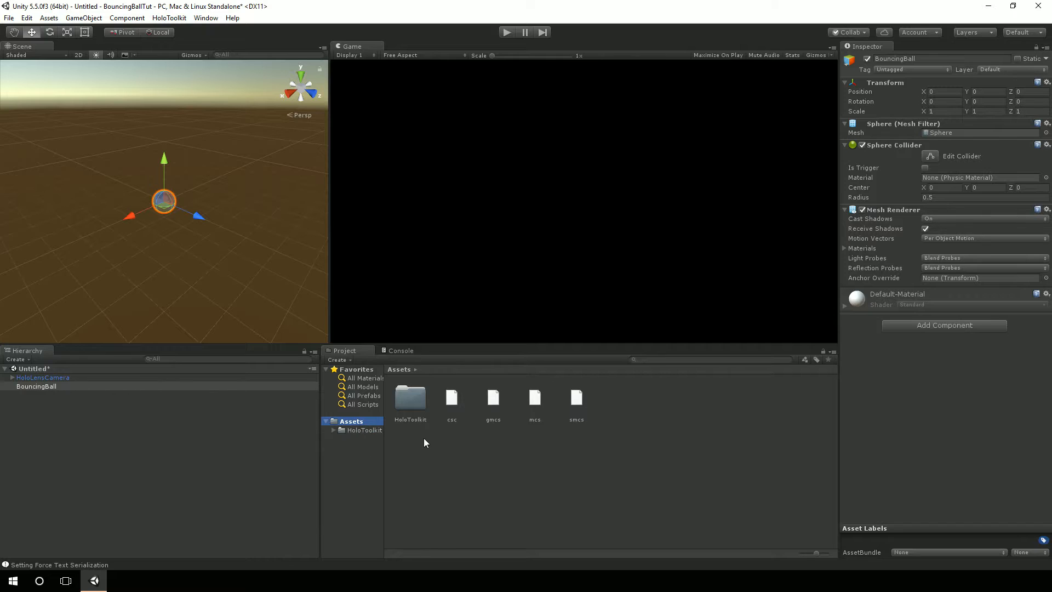
{"action": "right_click", "coordinate": [417, 450]}
{"action": "mouse_move", "coordinate": [471, 257]}
{"action": "left_click", "coordinate": [601, 257]}
{"action": "type", "text": "Materials"}
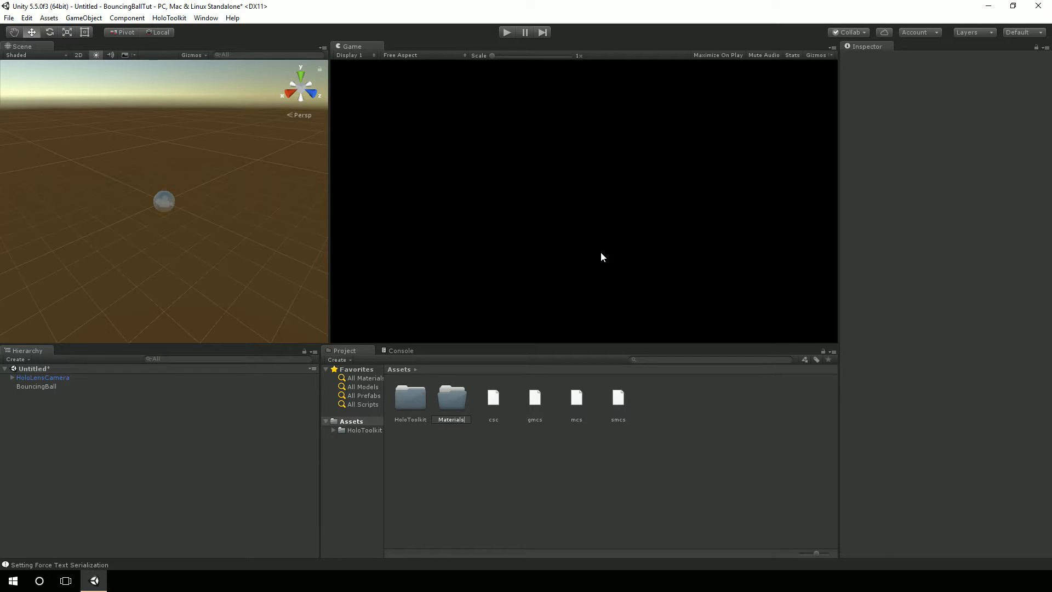
{"action": "key", "text": "Return"}
{"action": "key", "text": "Return"}
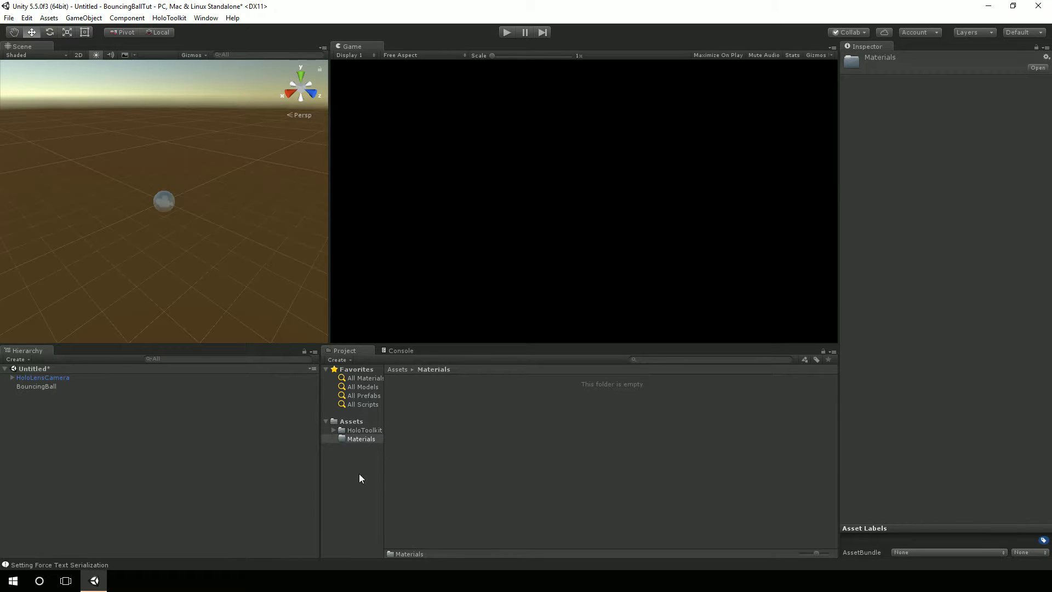
Create a new material named BallMaterial inside the Materials folder.
{"action": "left_click", "coordinate": [357, 422]}
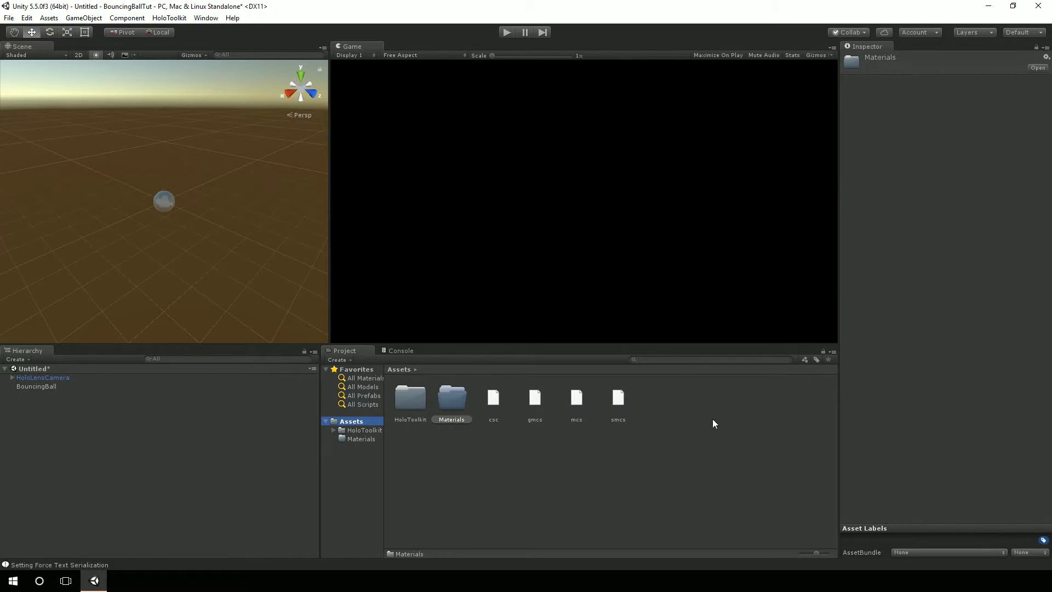
{"action": "left_click", "coordinate": [359, 439]}
{"action": "right_click", "coordinate": [455, 432]}
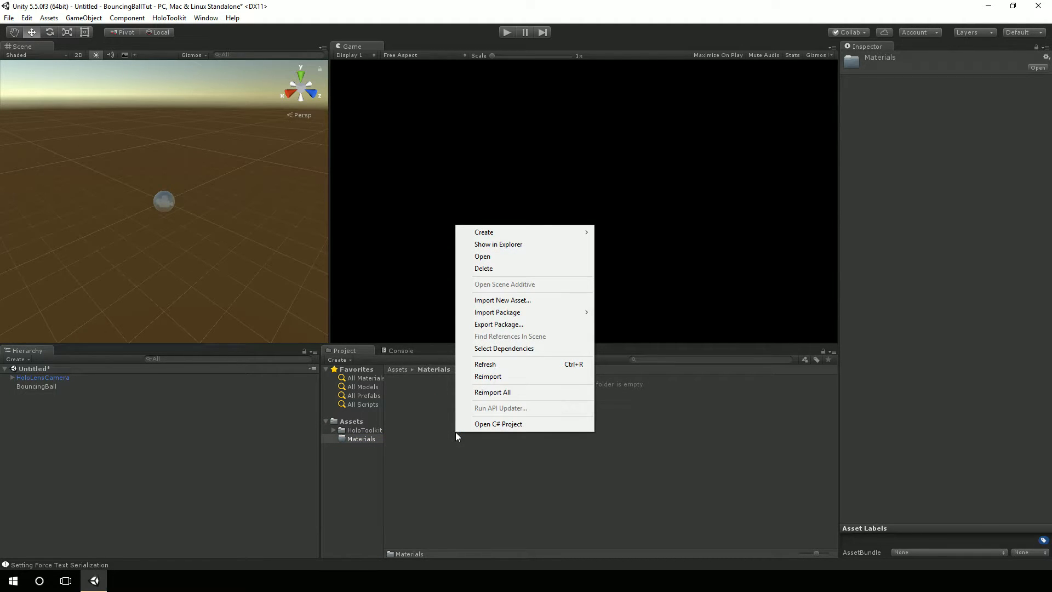
{"action": "mouse_move", "coordinate": [534, 233]}
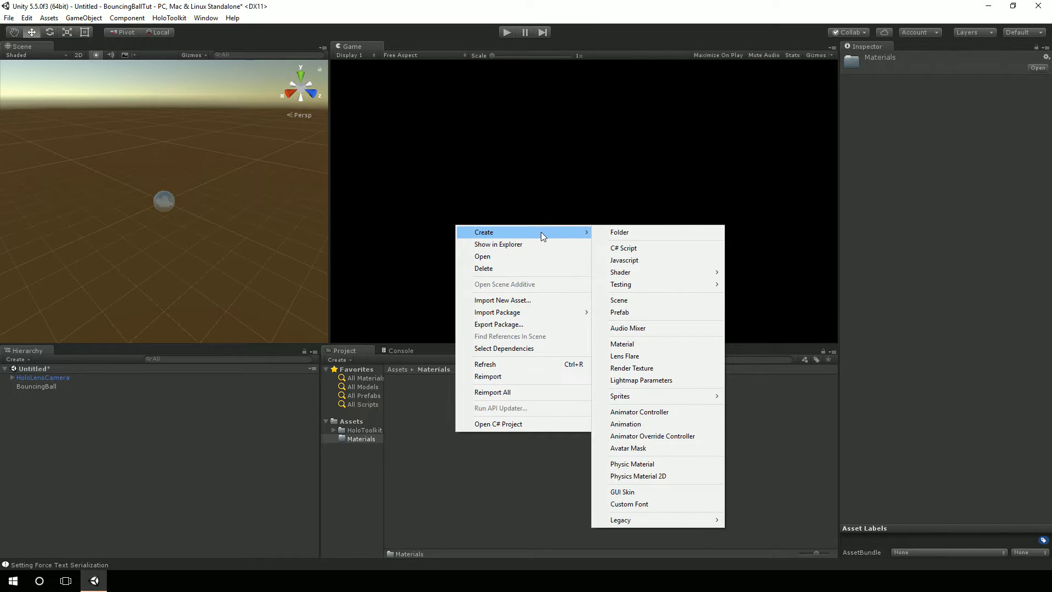
{"action": "left_click", "coordinate": [630, 344]}
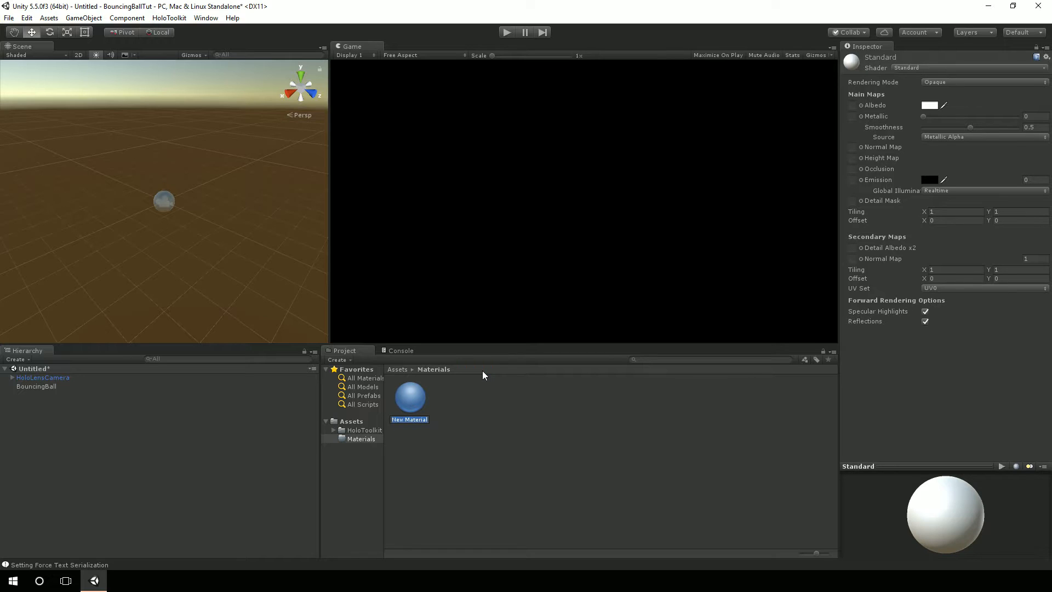
{"action": "type", "text": "BallMae"}
{"action": "type", "text": "erial"}
{"action": "key", "text": "Return"}
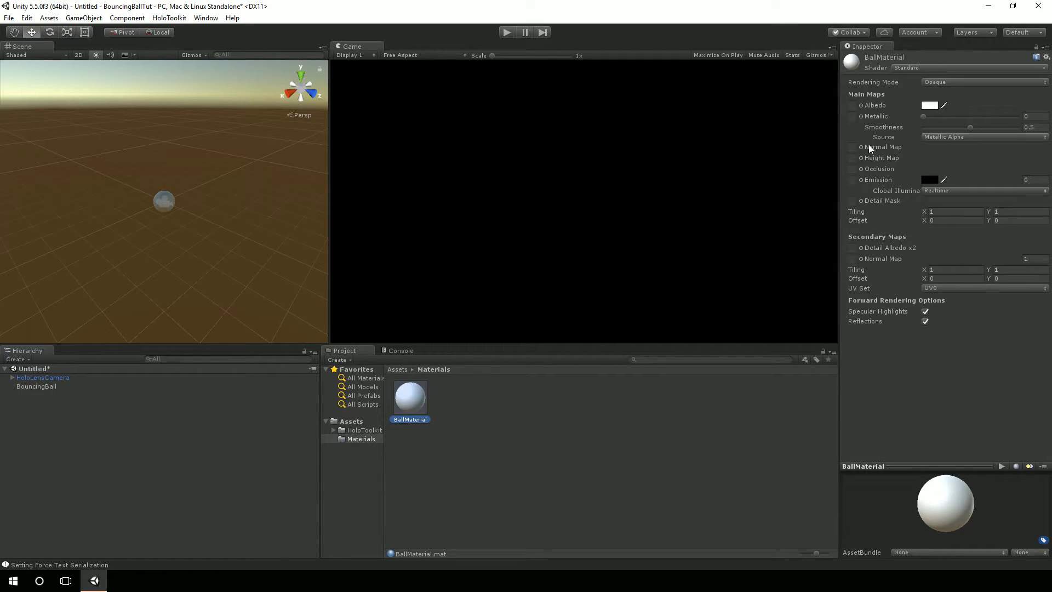
Set BallMaterial's albedo color to pure red (FF0000FF) and close the color picker.
{"action": "left_click", "coordinate": [933, 106]}
{"action": "left_click", "coordinate": [901, 173]}
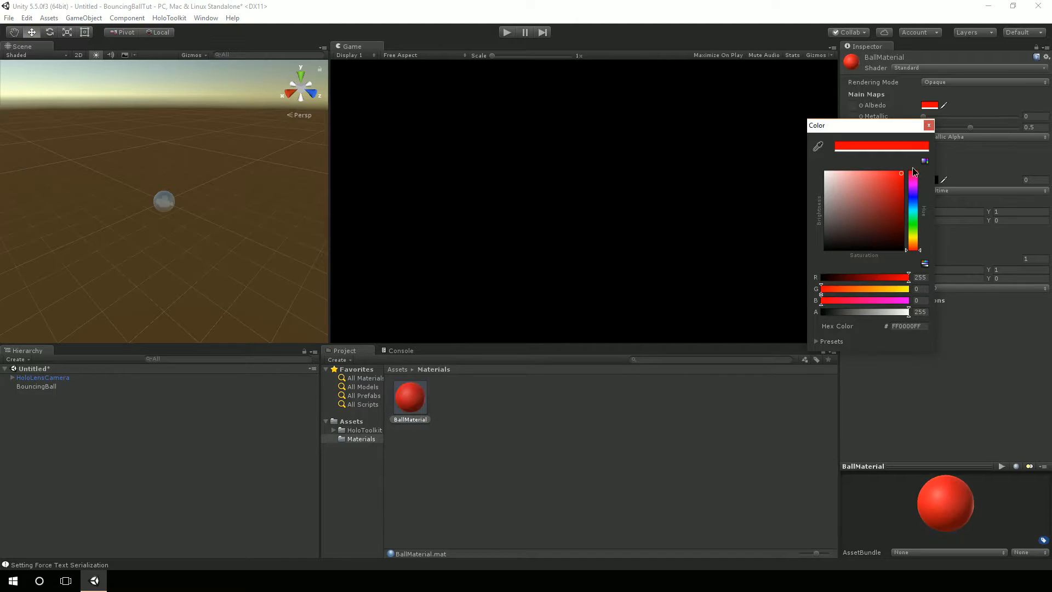
{"action": "left_click", "coordinate": [985, 349]}
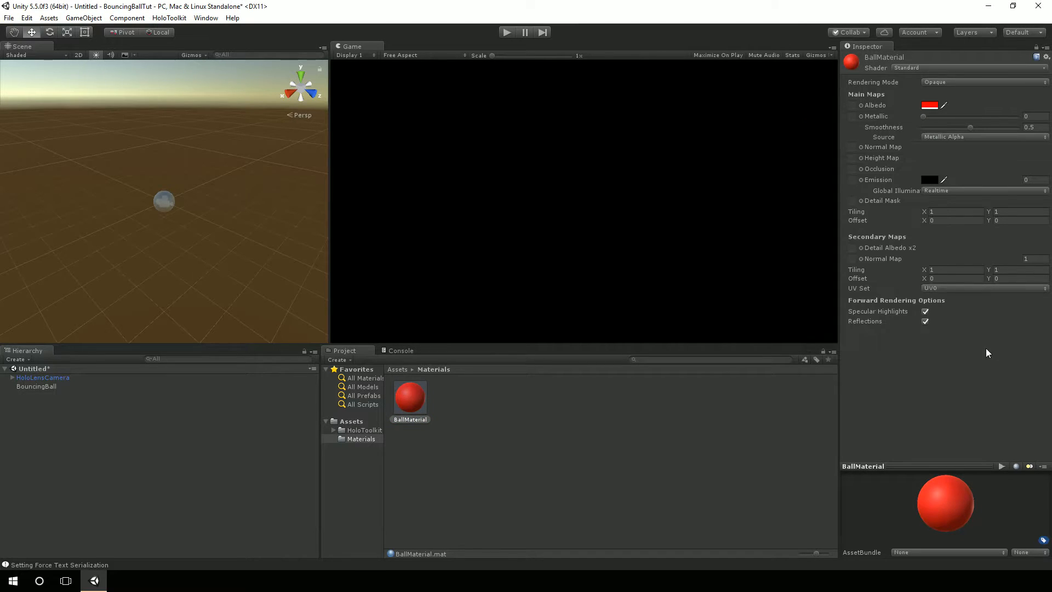
{"action": "left_click", "coordinate": [483, 450]}
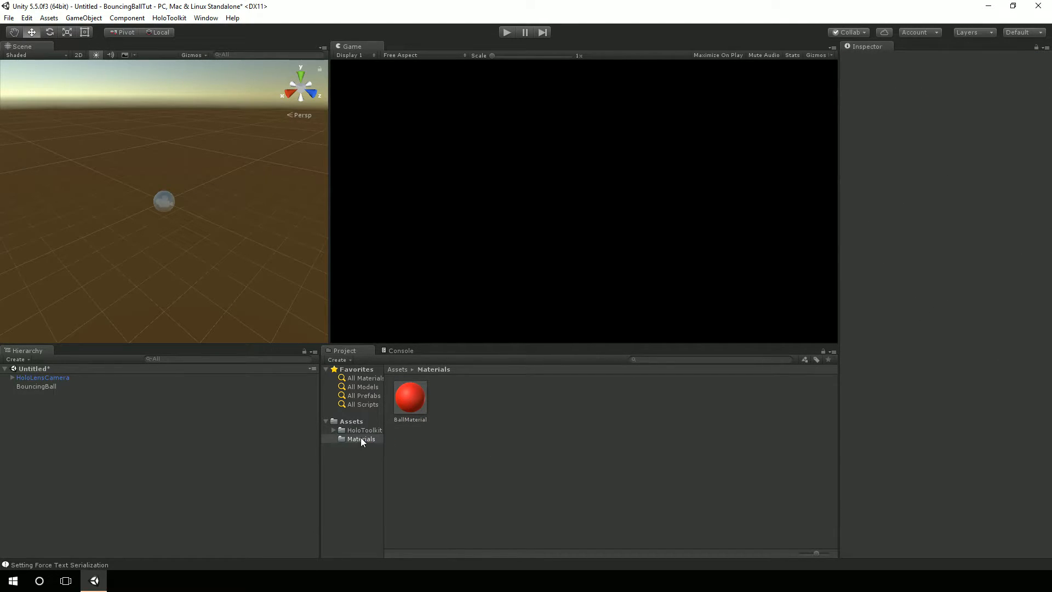
Apply BallMaterial to the BouncingBall object and check it in the object's components and the scene.
{"action": "left_click_drag", "start_coordinate": [415, 404], "coordinate": [47, 385]}
{"action": "left_click", "coordinate": [47, 386]}
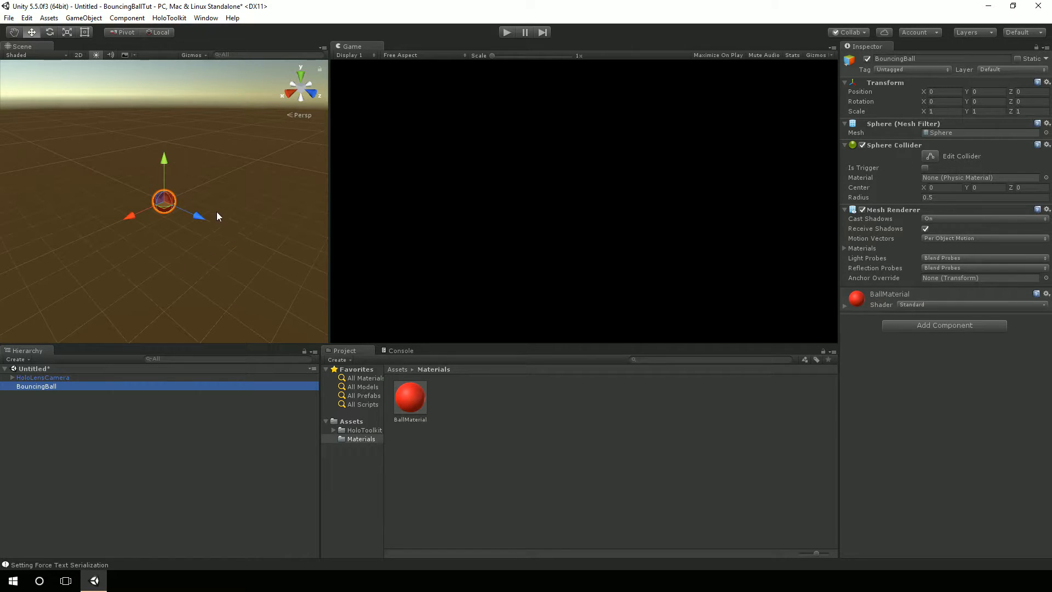
{"action": "left_click", "coordinate": [188, 240]}
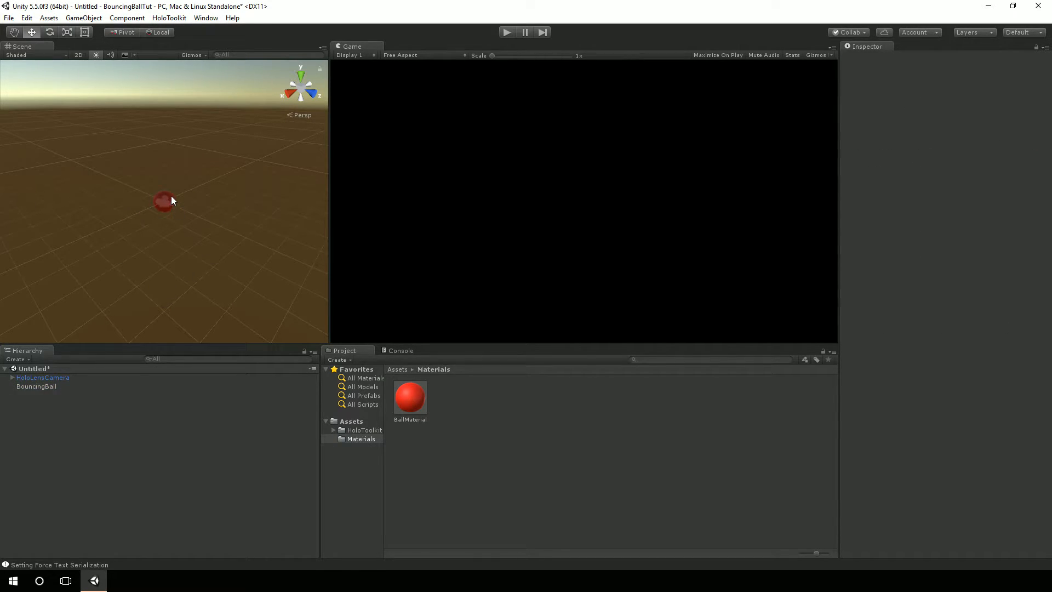
Try moving the HoloLensCamera along its Y, X and Z axes, resetting each position value to 0.
{"action": "left_click", "coordinate": [47, 379]}
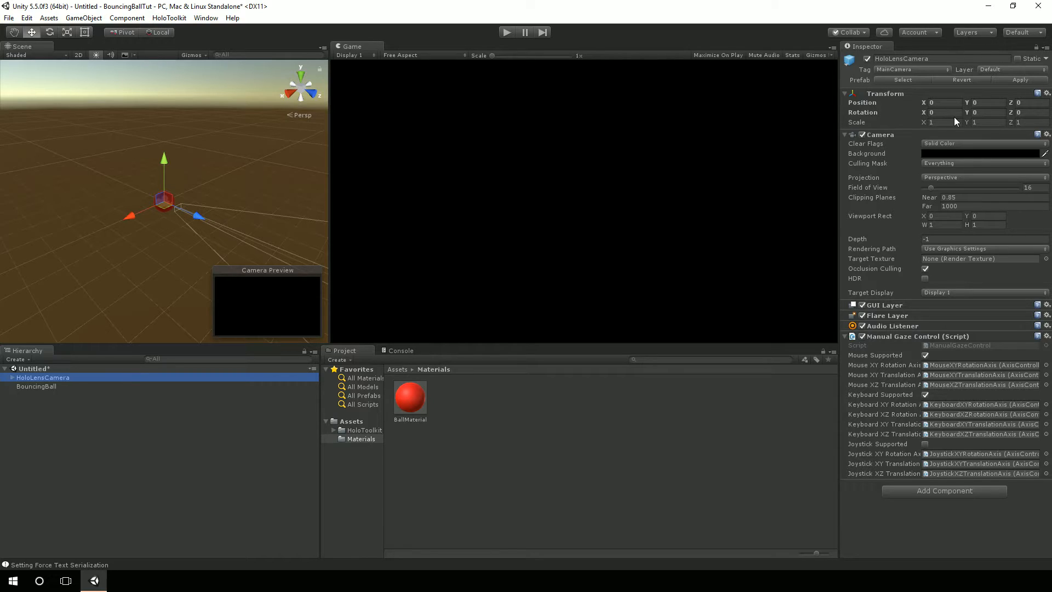
{"action": "left_click_drag", "start_coordinate": [967, 103], "coordinate": [1007, 109]}
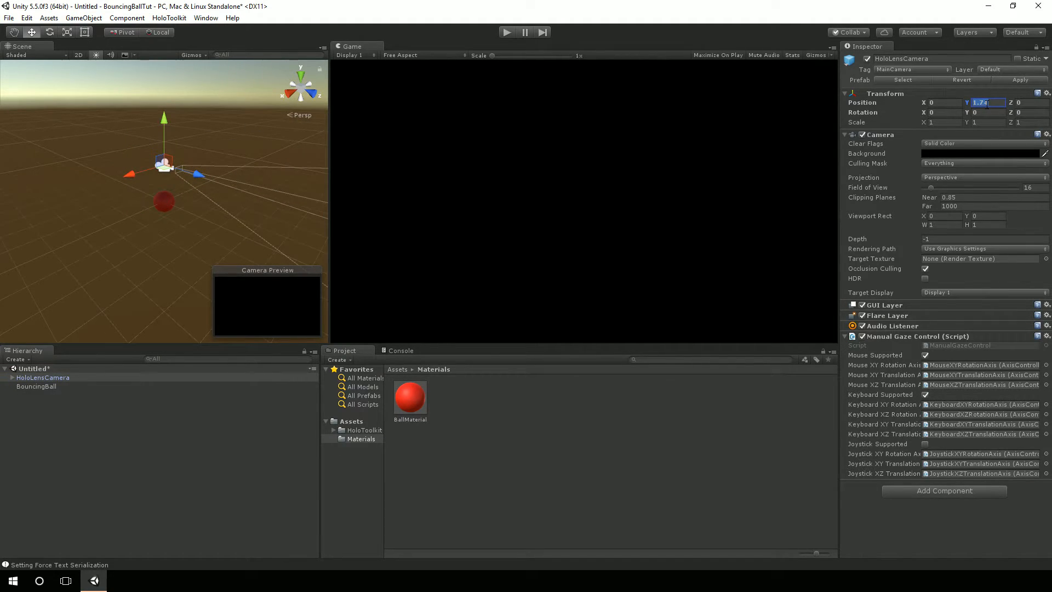
{"action": "type", "text": "0"}
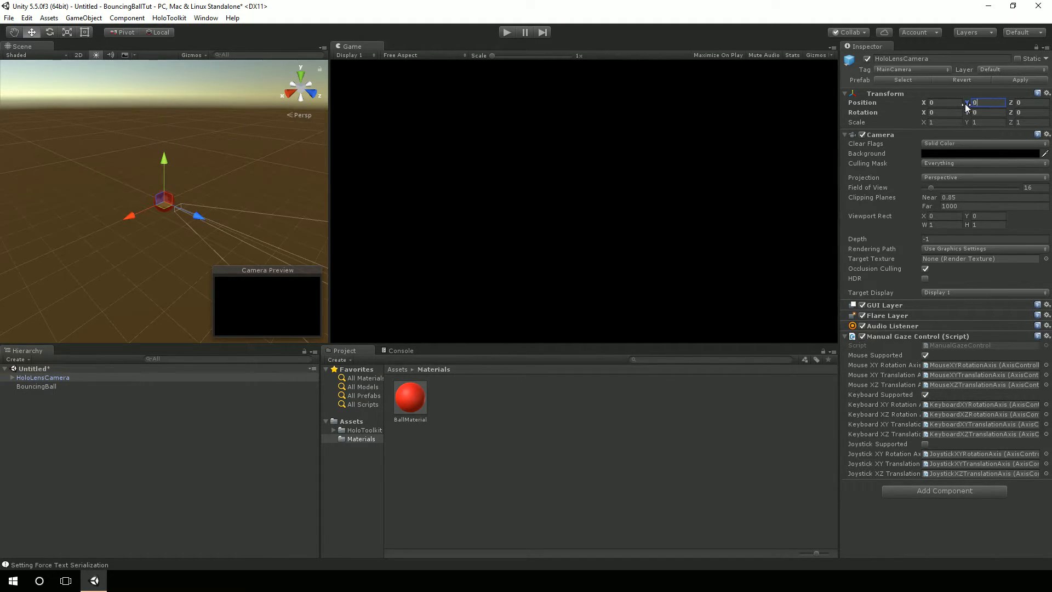
{"action": "mouse_move", "coordinate": [921, 102]}
{"action": "left_mouse_down"}
{"action": "mouse_move", "coordinate": [984, 101]}
{"action": "mouse_move", "coordinate": [915, 106]}
{"action": "mouse_move", "coordinate": [927, 116]}
{"action": "mouse_move", "coordinate": [931, 102]}
{"action": "left_mouse_up"}
{"action": "type", "text": "0"}
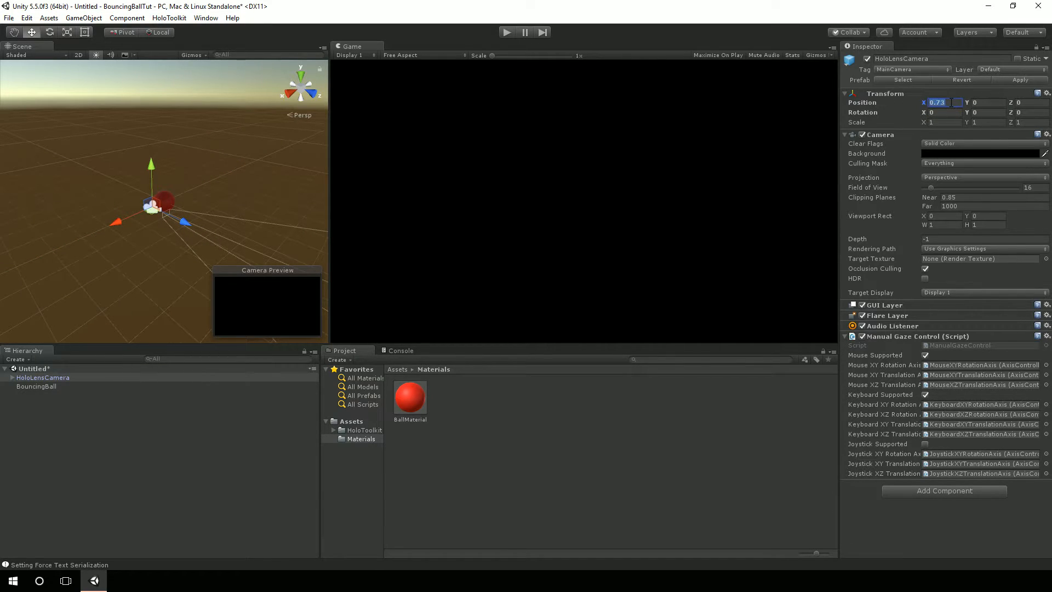
{"action": "left_click_drag", "start_coordinate": [1005, 97], "coordinate": [617, 207]}
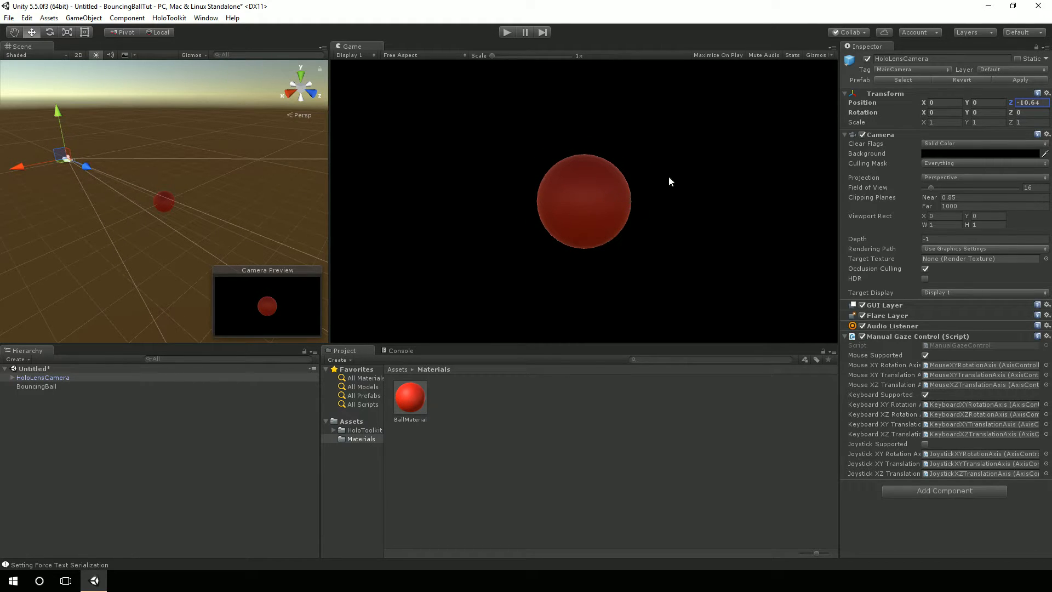
{"action": "type", "text": "0"}
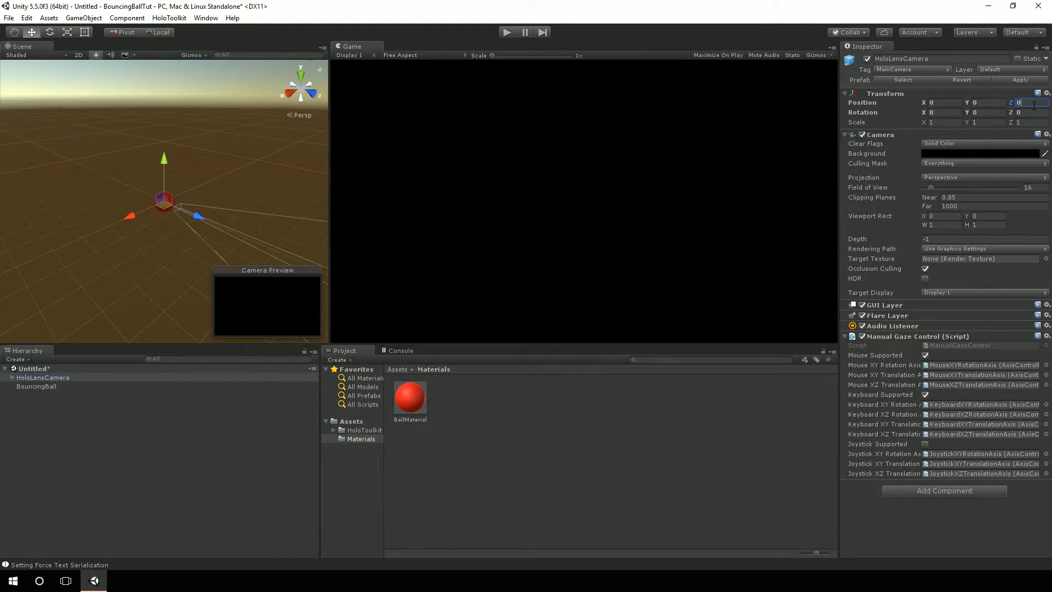
Inspect BouncingBall's transform, then try moving the HoloLensCamera back along Z and reset its Z position to 0.
{"action": "left_click", "coordinate": [59, 389]}
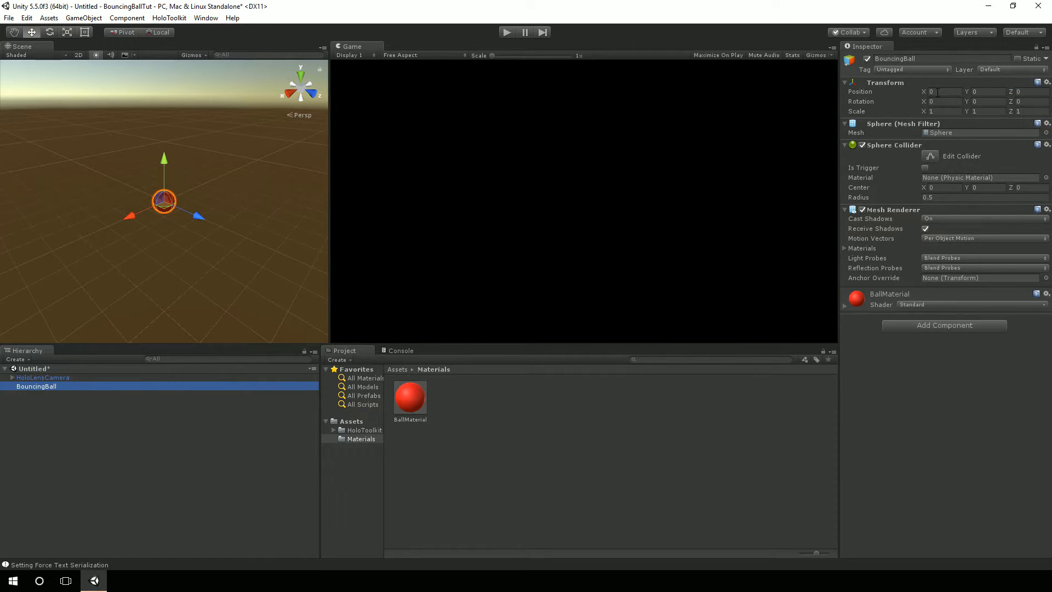
{"action": "left_click", "coordinate": [101, 378]}
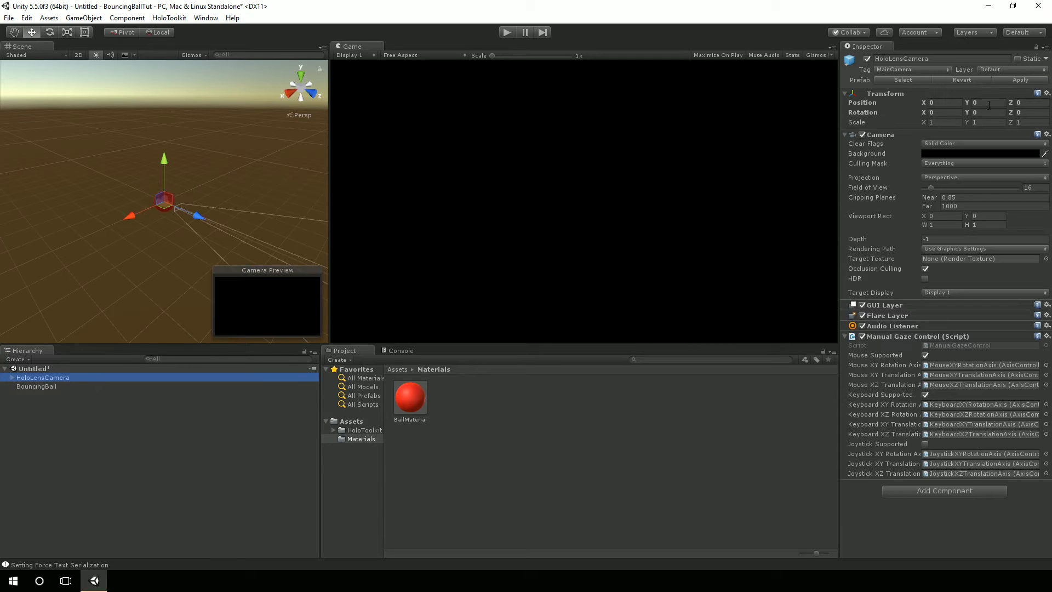
{"action": "left_click_drag", "start_coordinate": [1011, 103], "coordinate": [812, 101]}
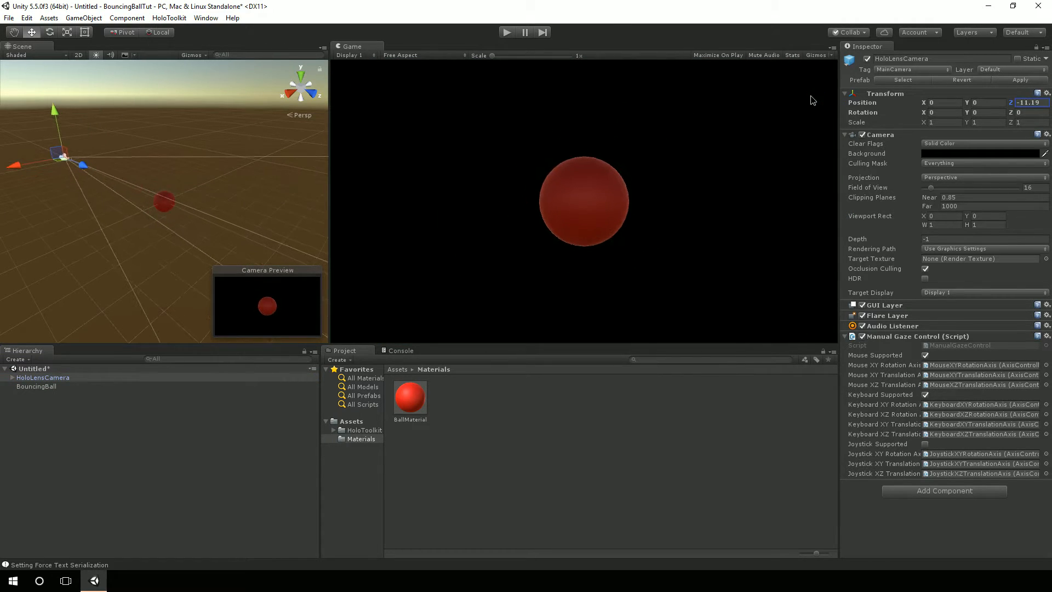
{"action": "type", "text": "0"}
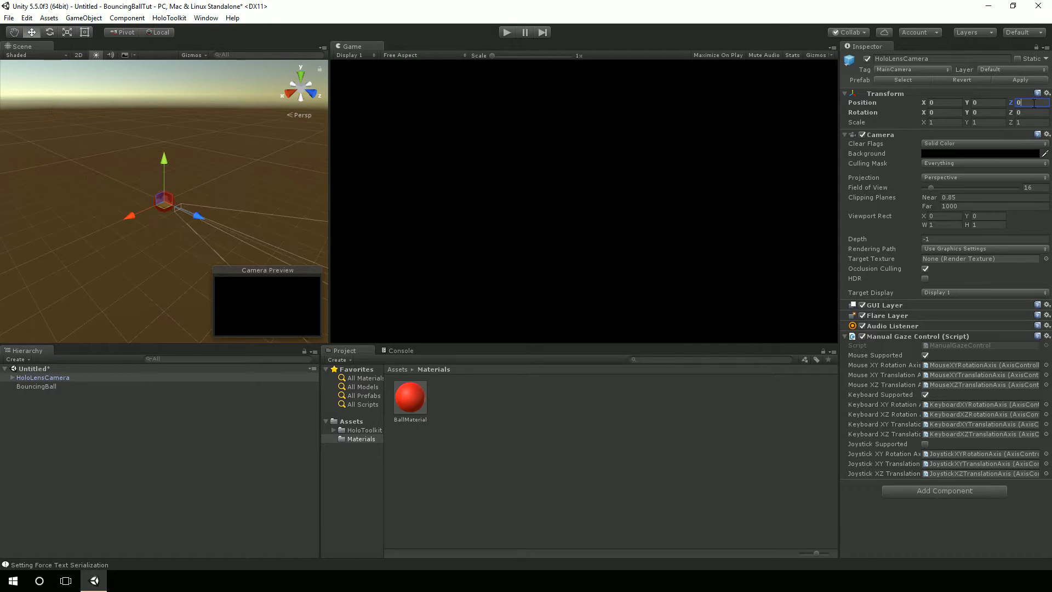
Set the BouncingBall object's Z position to 5.
{"action": "left_click", "coordinate": [55, 387]}
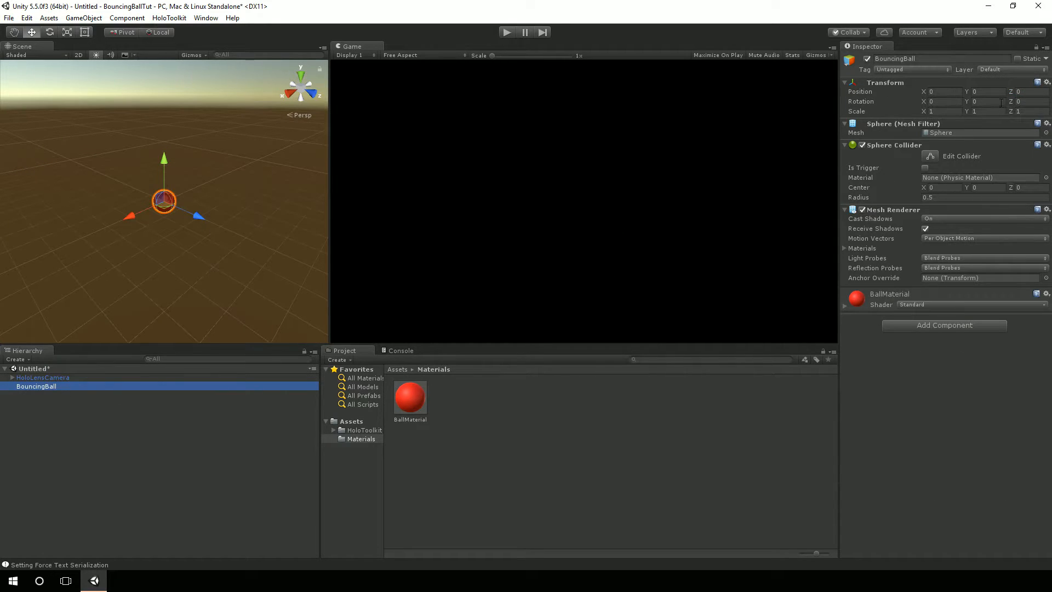
{"action": "left_click", "coordinate": [1023, 92]}
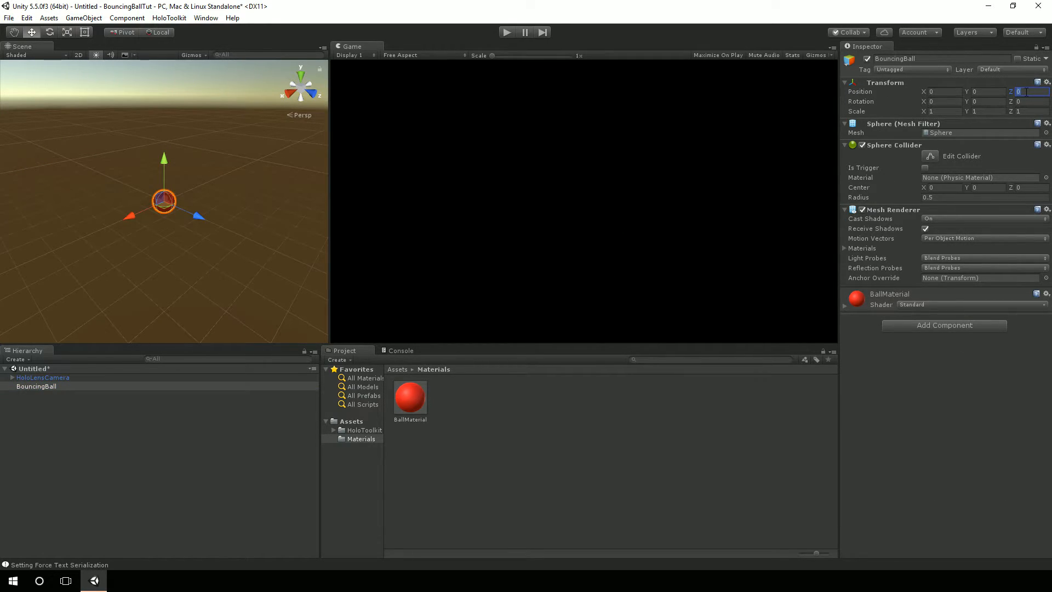
{"action": "type", "text": "4"}
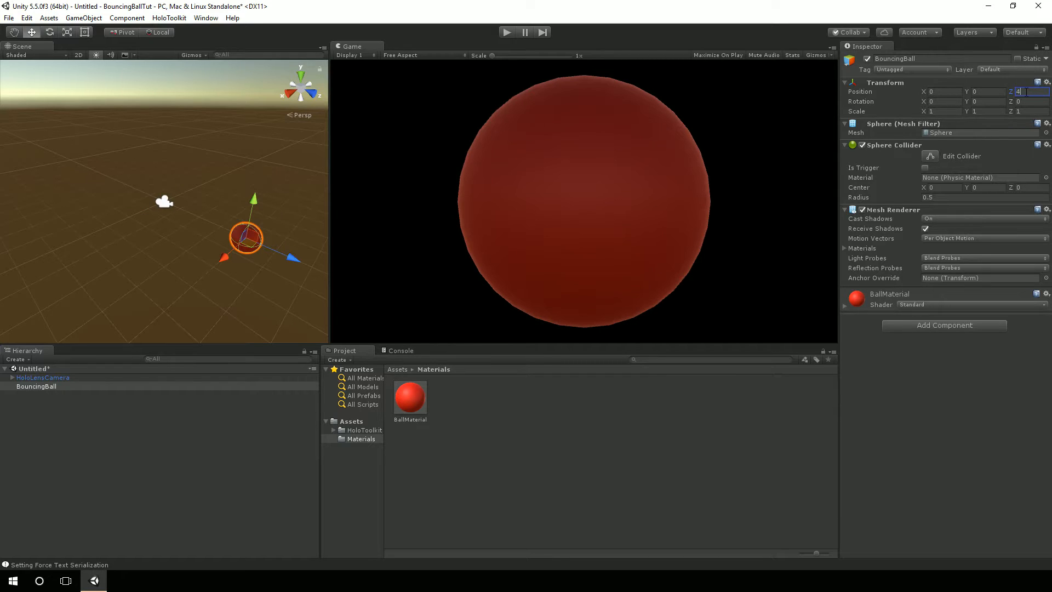
{"action": "key", "text": "BackSpace"}
{"action": "type", "text": "5"}
Scale BouncingBall to 0.2 on the X, Y and Z axes.
{"action": "left_click", "coordinate": [944, 109]}
{"action": "type", "text": ".2"}
{"action": "key", "text": "Tab"}
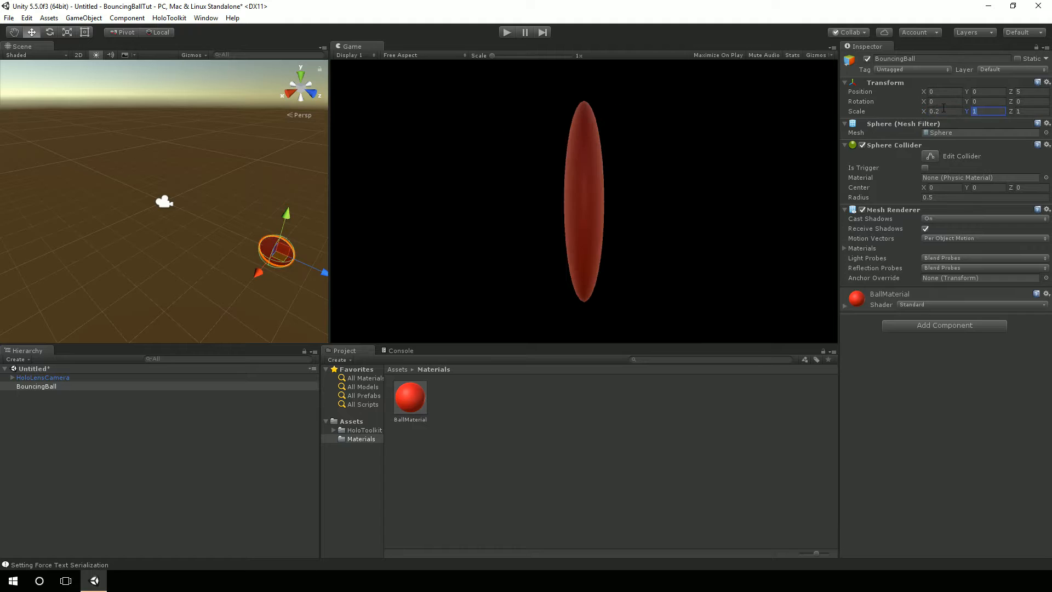
{"action": "type", "text": ".2"}
{"action": "key", "text": "Tab"}
{"action": "type", "text": ".2"}
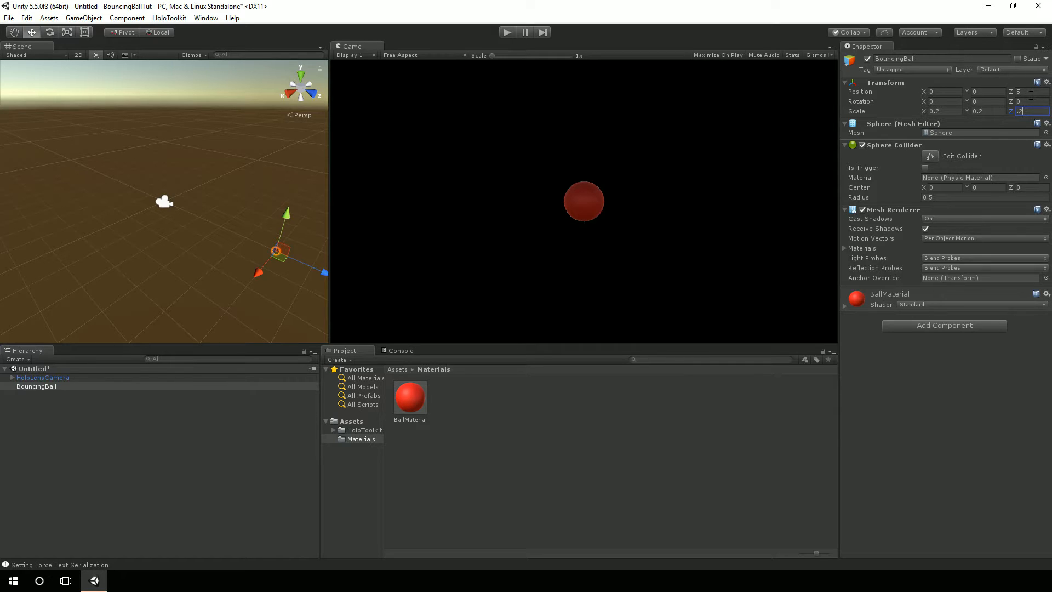
{"action": "left_click", "coordinate": [137, 385]}
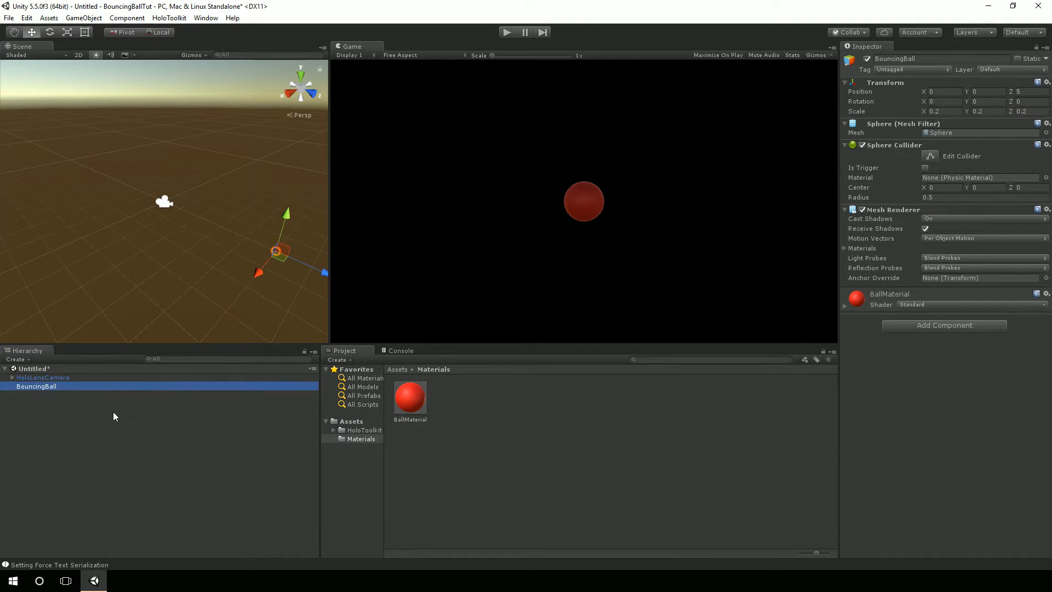
Run the scene in play mode and rotate the camera's gaze while watching the HoloLensCamera's transform.
{"action": "left_click", "coordinate": [508, 34]}
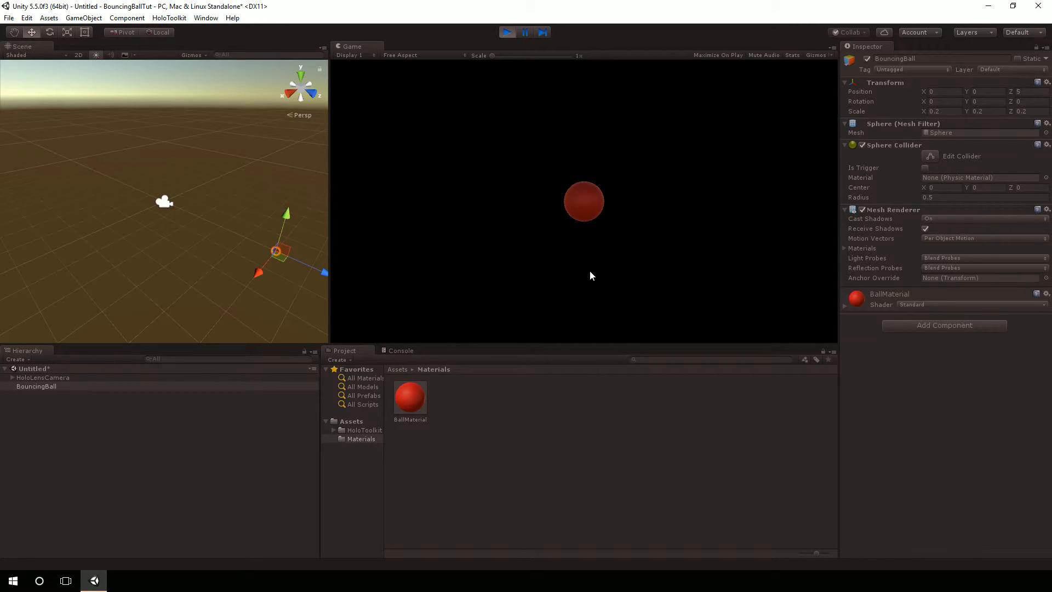
{"action": "mouse_move", "coordinate": [600, 267]}
{"action": "right_mouse_down"}
{"action": "mouse_move", "coordinate": [660, 266]}
{"action": "mouse_move", "coordinate": [559, 266]}
{"action": "mouse_move", "coordinate": [666, 265]}
{"action": "mouse_move", "coordinate": [546, 273]}
{"action": "mouse_move", "coordinate": [630, 273]}
{"action": "mouse_move", "coordinate": [614, 272]}
{"action": "right_mouse_up"}
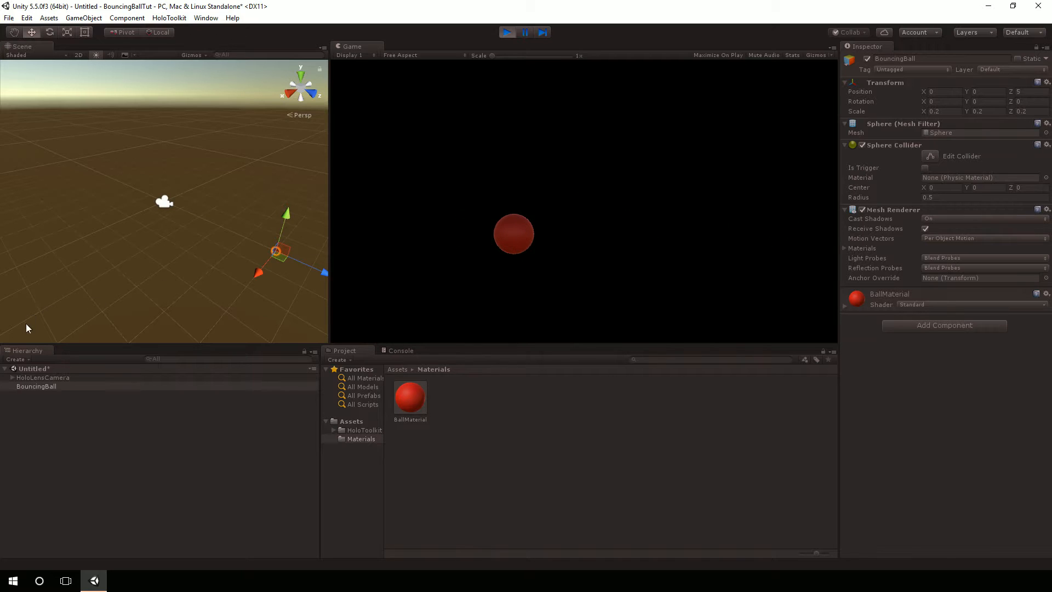
{"action": "left_click", "coordinate": [48, 376]}
{"action": "right_click_drag", "start_coordinate": [523, 292], "coordinate": [493, 294]}
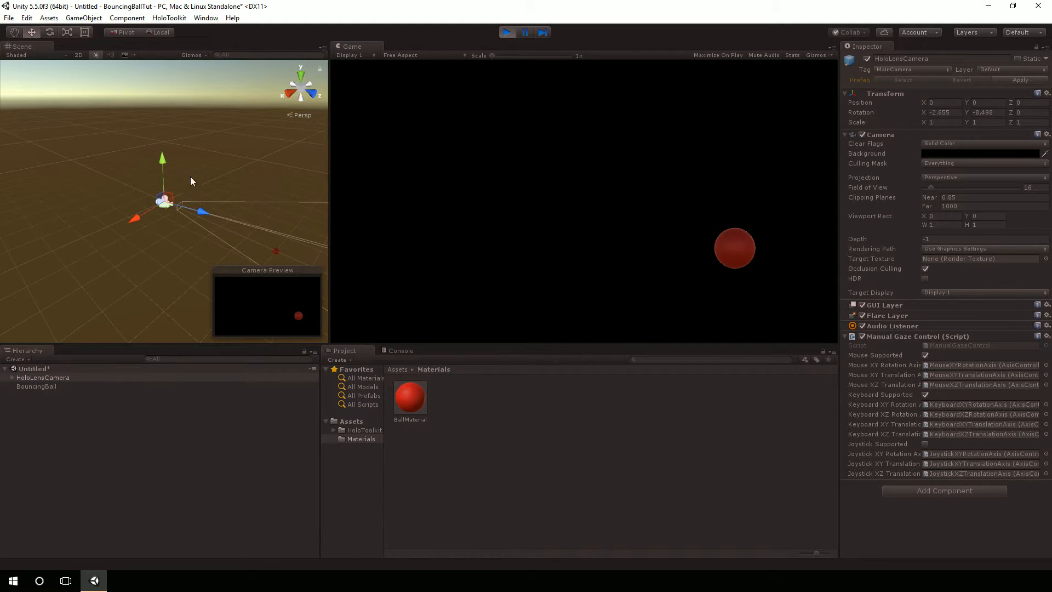
{"action": "right_click_drag", "start_coordinate": [671, 292], "coordinate": [697, 298]}
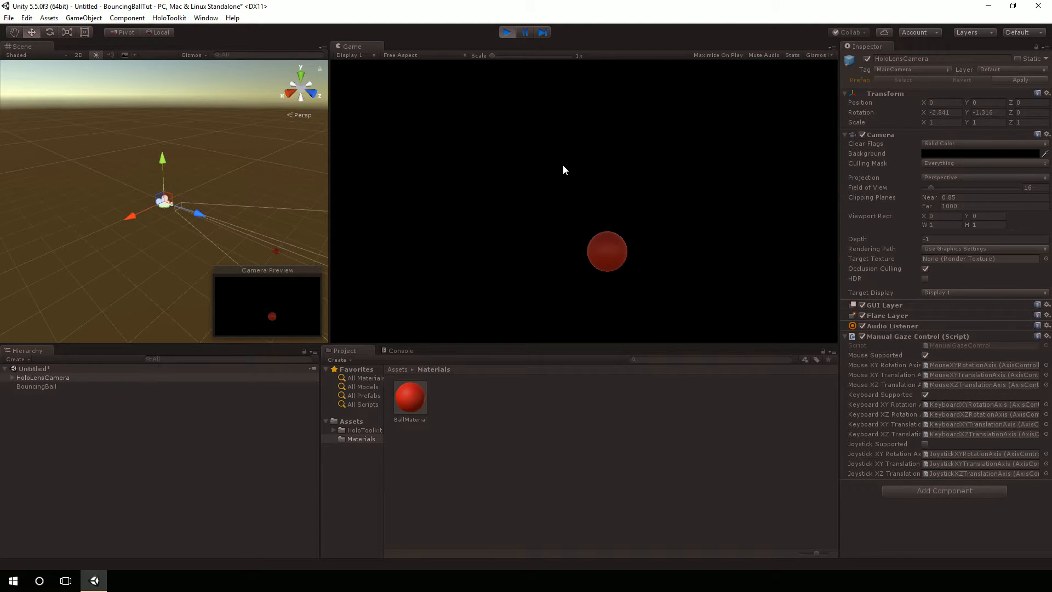
Test moving the camera backward, forward and sideways in the running scene, and exit play mode.
{"action": "key", "text": "s"}
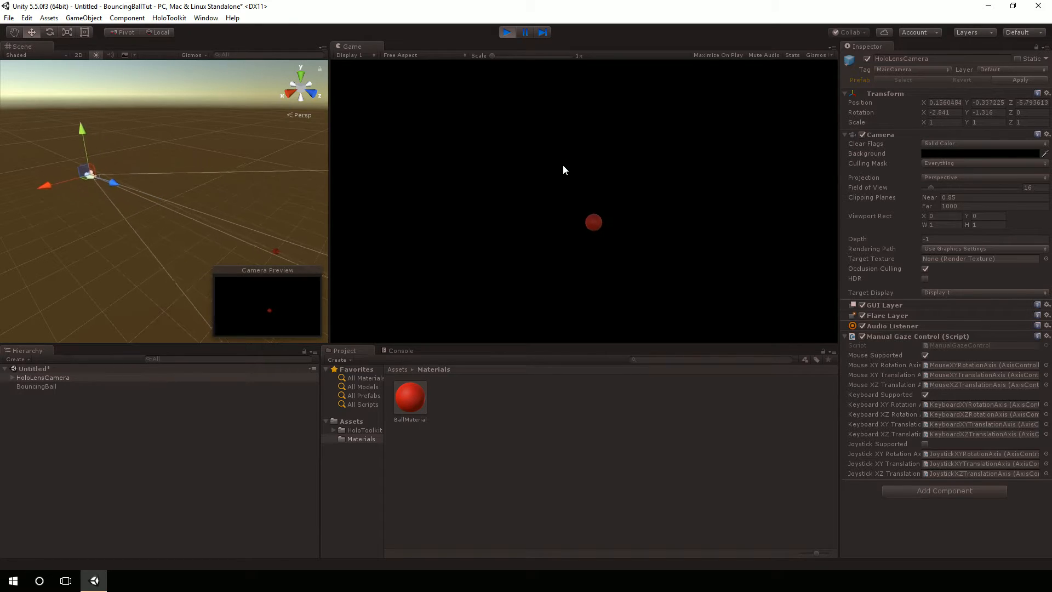
{"action": "key", "text": "w"}
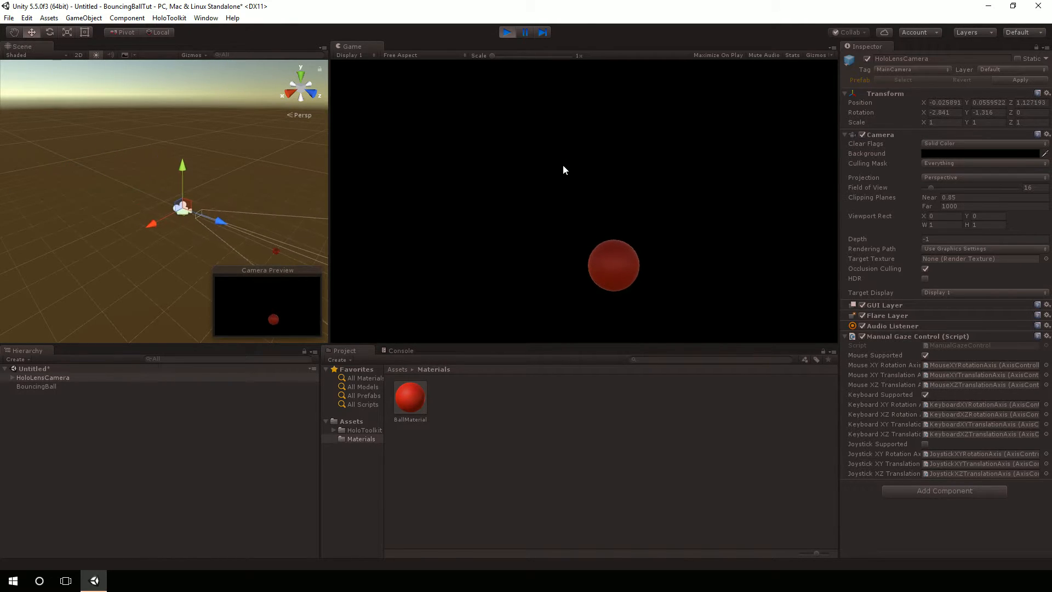
{"action": "key", "text": "s"}
{"action": "key", "text": "d"}
{"action": "key", "text": "a"}
{"action": "key", "text": "d"}
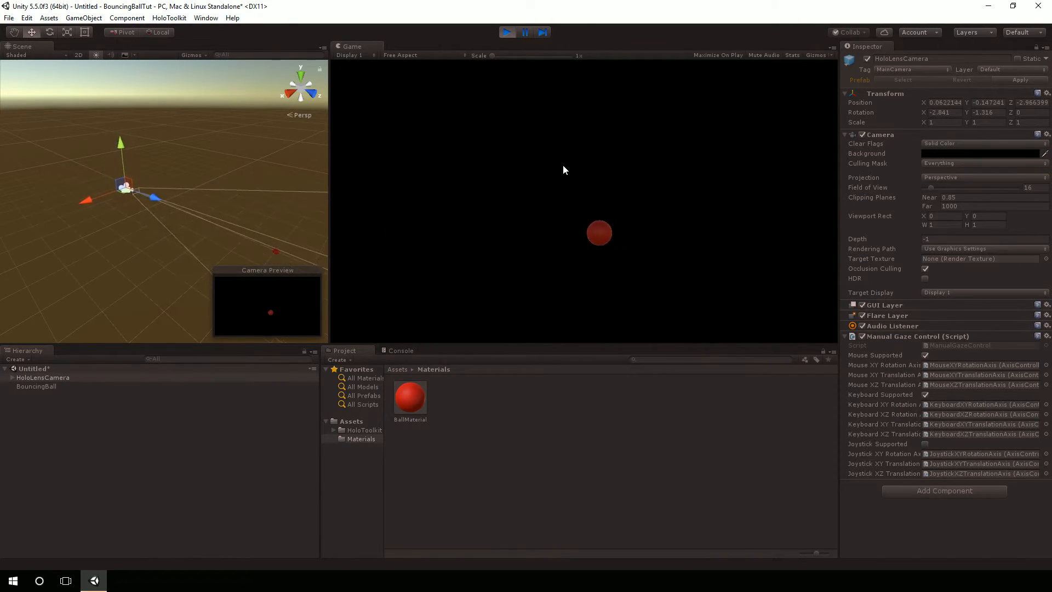
{"action": "key", "text": "w"}
{"action": "key", "text": "w"}
{"action": "key", "text": "d"}
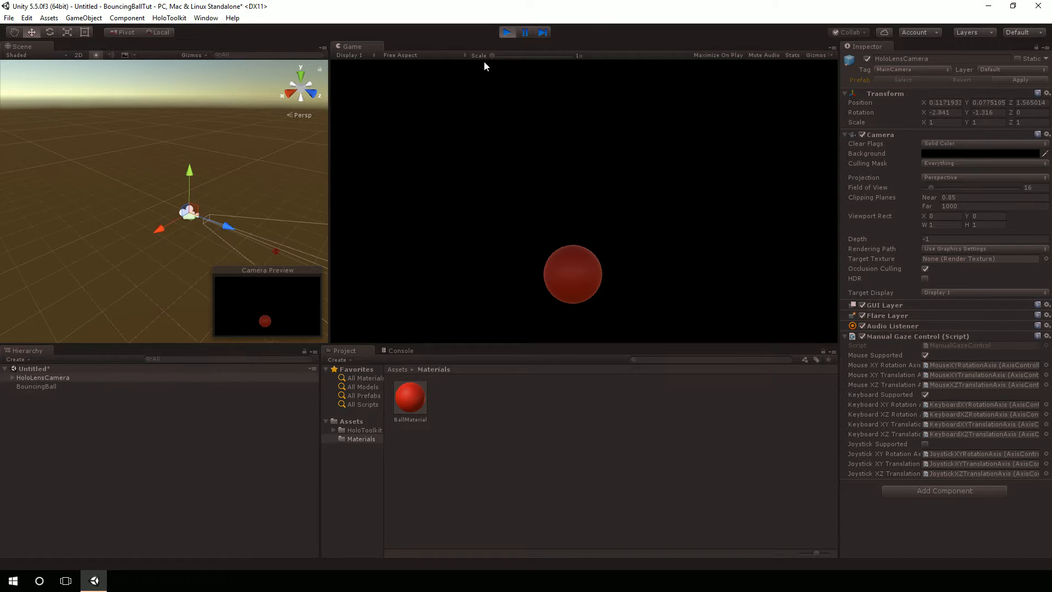
{"action": "left_click", "coordinate": [505, 33]}
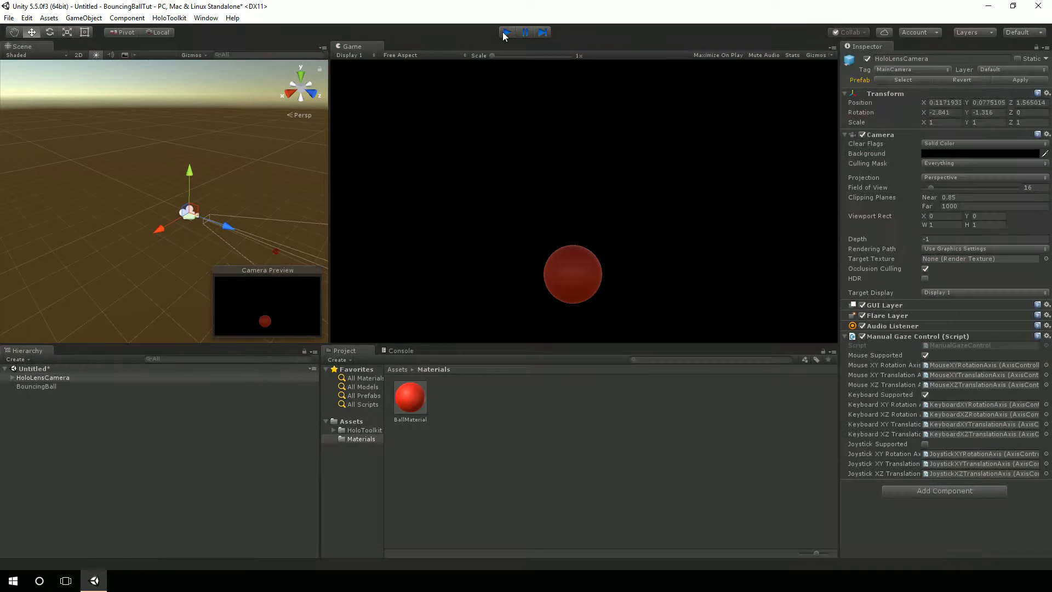
Run the scene again with HoloLensCamera selected and move it forward and backward to watch its Z position.
{"action": "left_click", "coordinate": [66, 384]}
{"action": "left_click", "coordinate": [49, 377]}
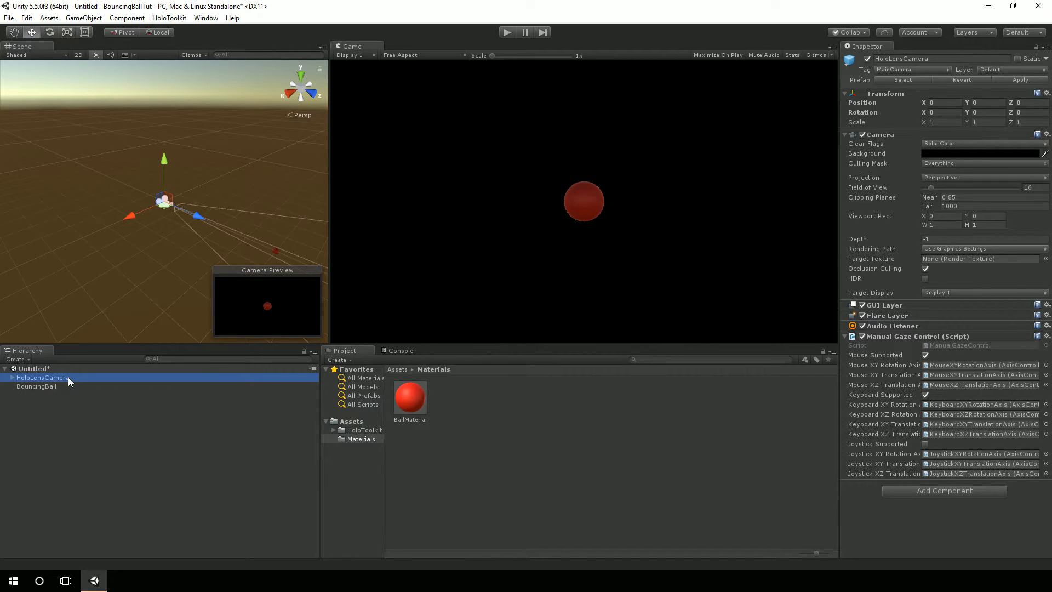
{"action": "left_click", "coordinate": [506, 32]}
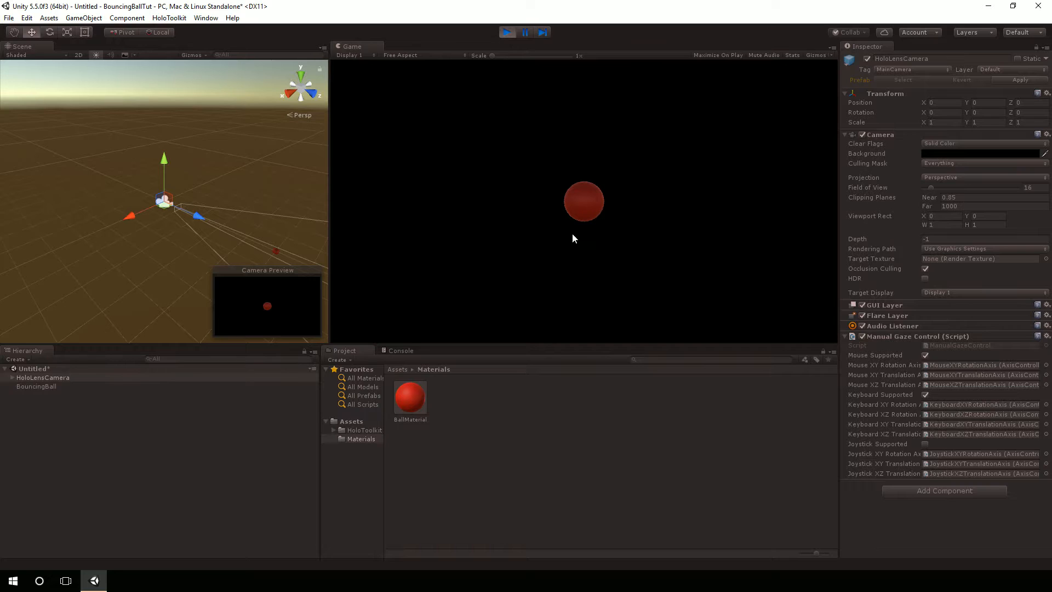
{"action": "key", "text": "w"}
{"action": "key", "text": "s"}
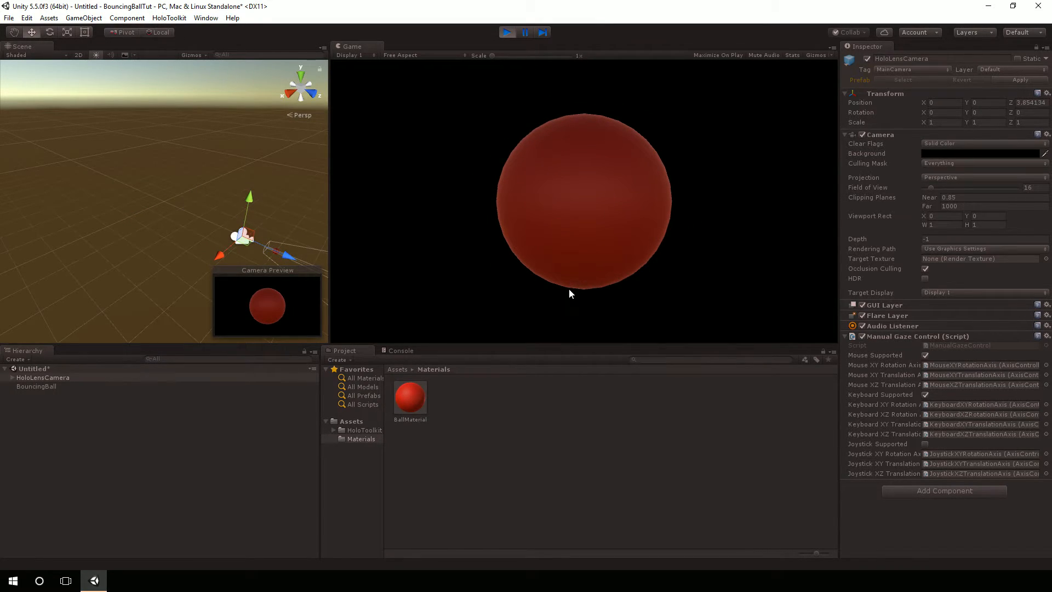
{"action": "key", "text": "s"}
{"action": "key", "text": "w"}
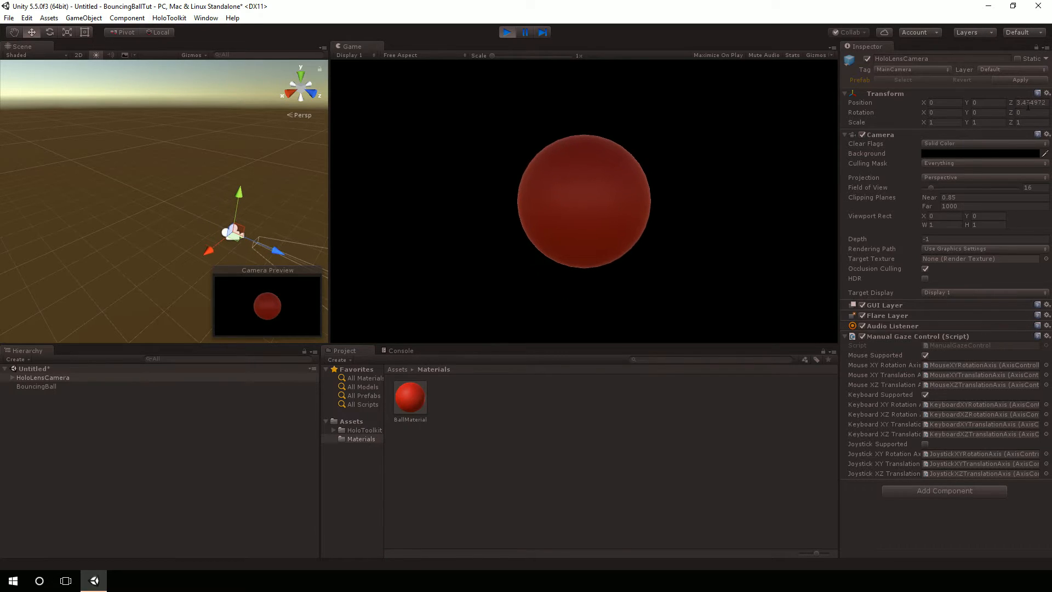
{"action": "key", "text": "s"}
{"action": "key", "text": "w"}
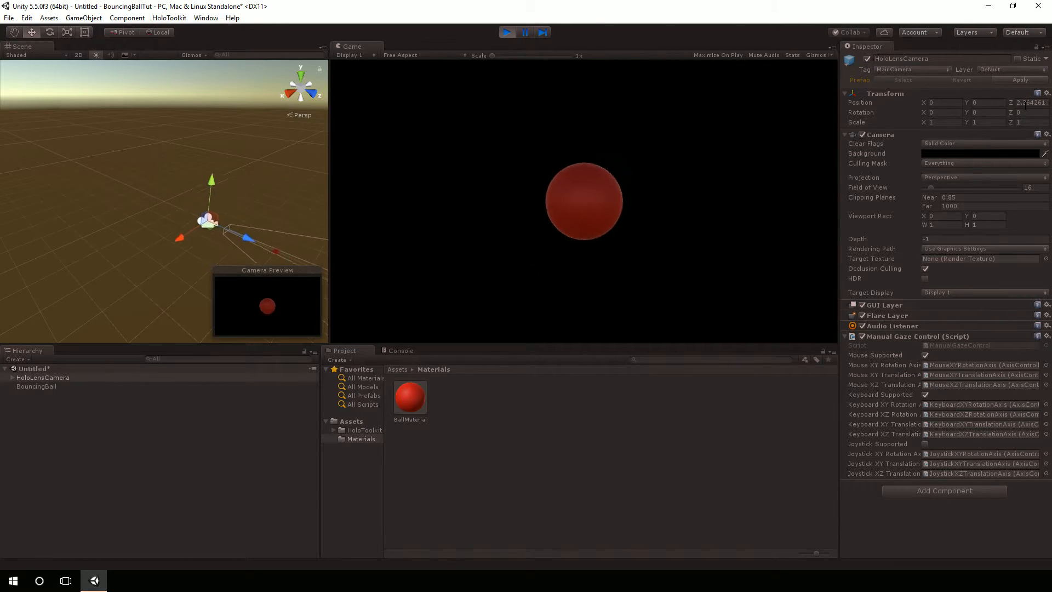
{"action": "key", "text": "s"}
{"action": "key", "text": "w"}
Turn the camera to the right, move it sideways in both directions around the ball, and stop play mode.
{"action": "right_click_drag", "start_coordinate": [751, 237], "coordinate": [846, 237]}
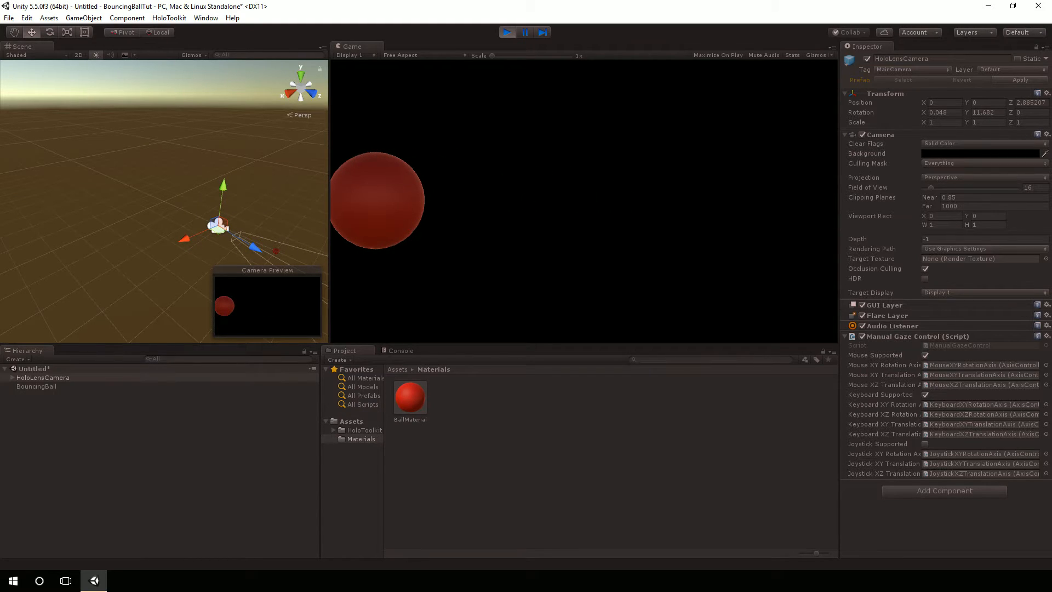
{"action": "key", "text": "a"}
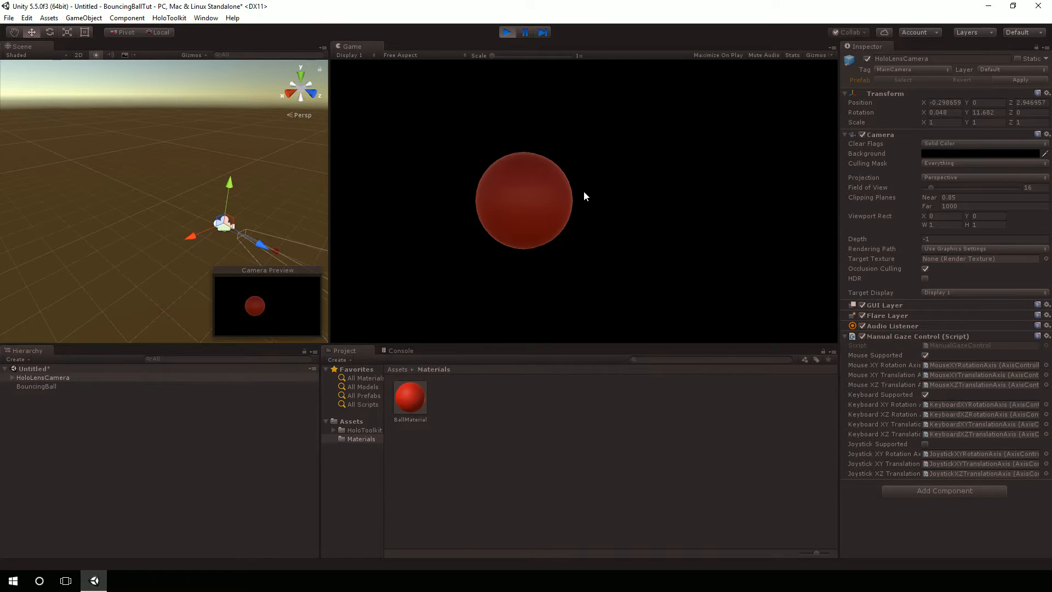
{"action": "key", "text": "a"}
{"action": "key", "text": "d"}
{"action": "key", "text": "a"}
{"action": "key", "text": "d"}
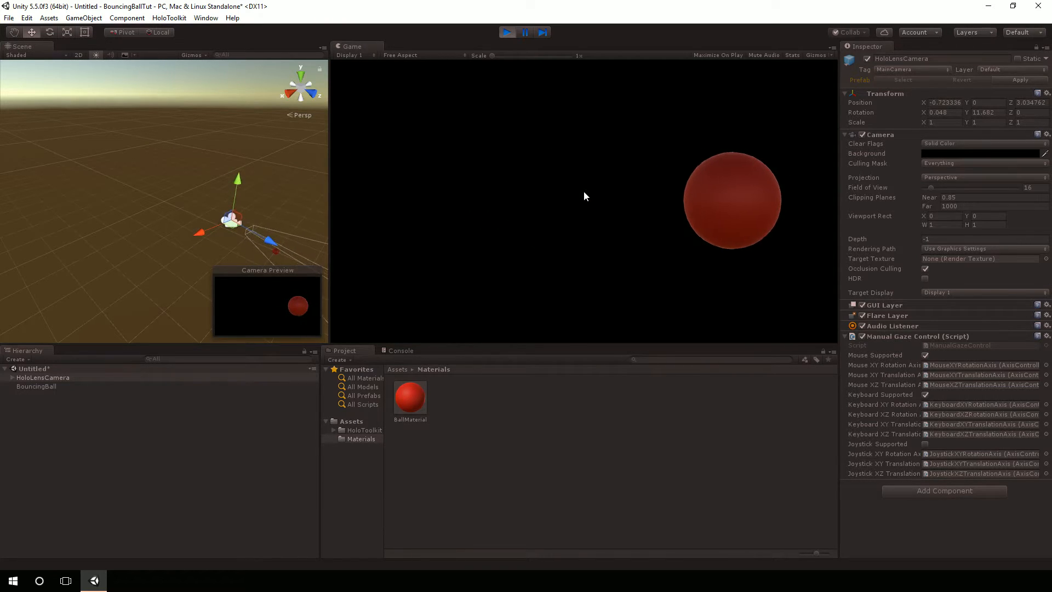
{"action": "key", "text": "a"}
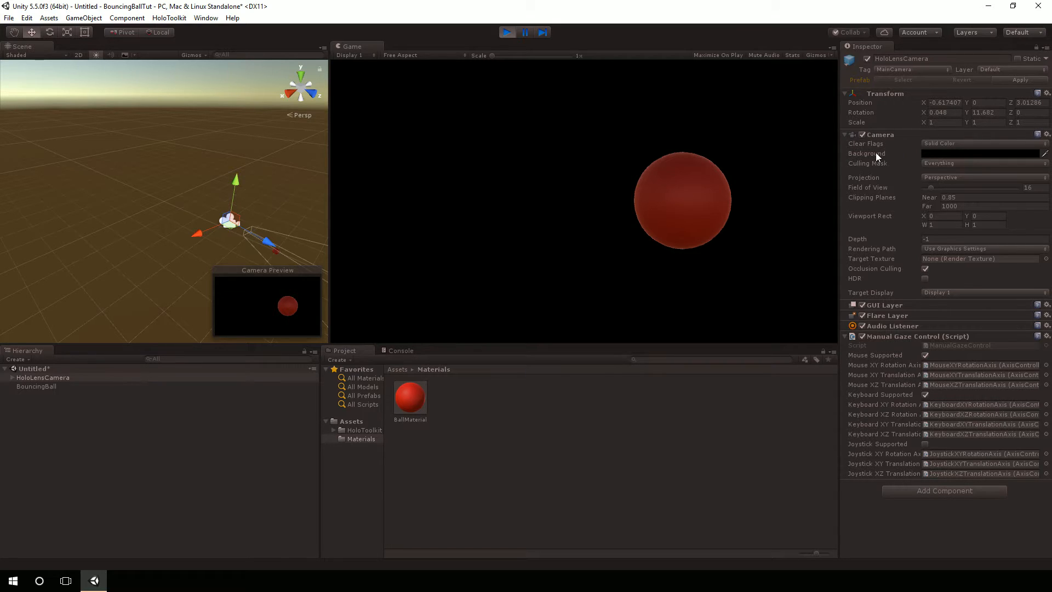
{"action": "left_click", "coordinate": [507, 34]}
{"action": "left_click", "coordinate": [501, 32]}
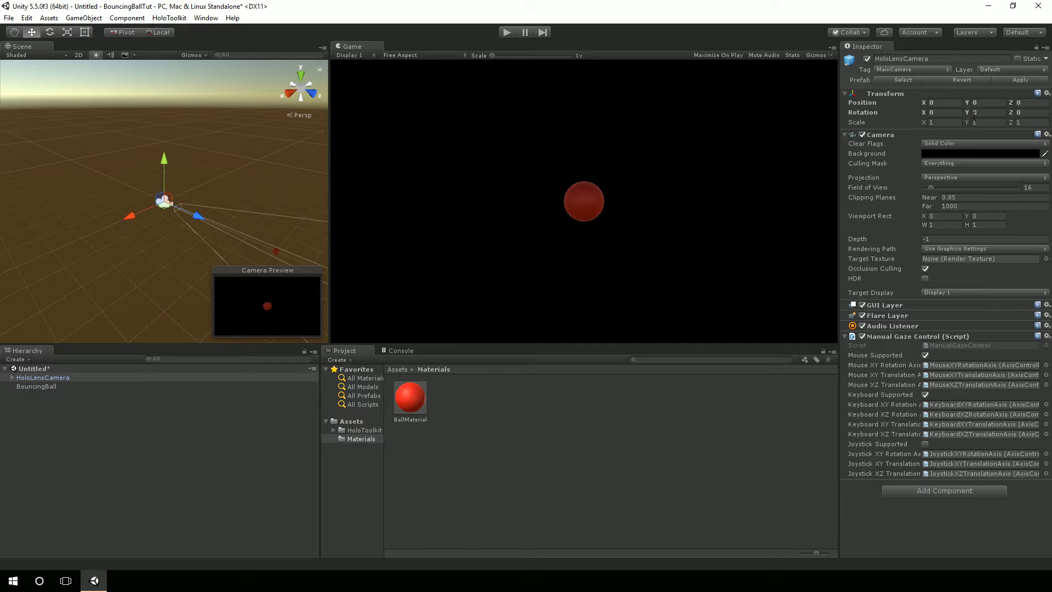
Run the scene, move the BouncingBall to Z position 12.73 while it plays, and stop play mode.
{"action": "left_click", "coordinate": [507, 35]}
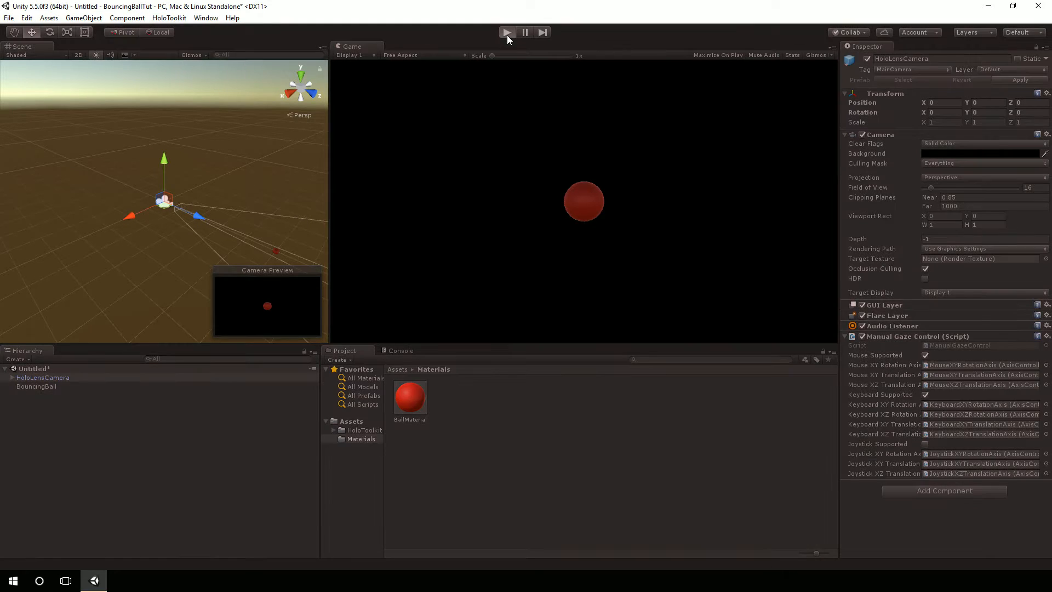
{"action": "left_click", "coordinate": [46, 386]}
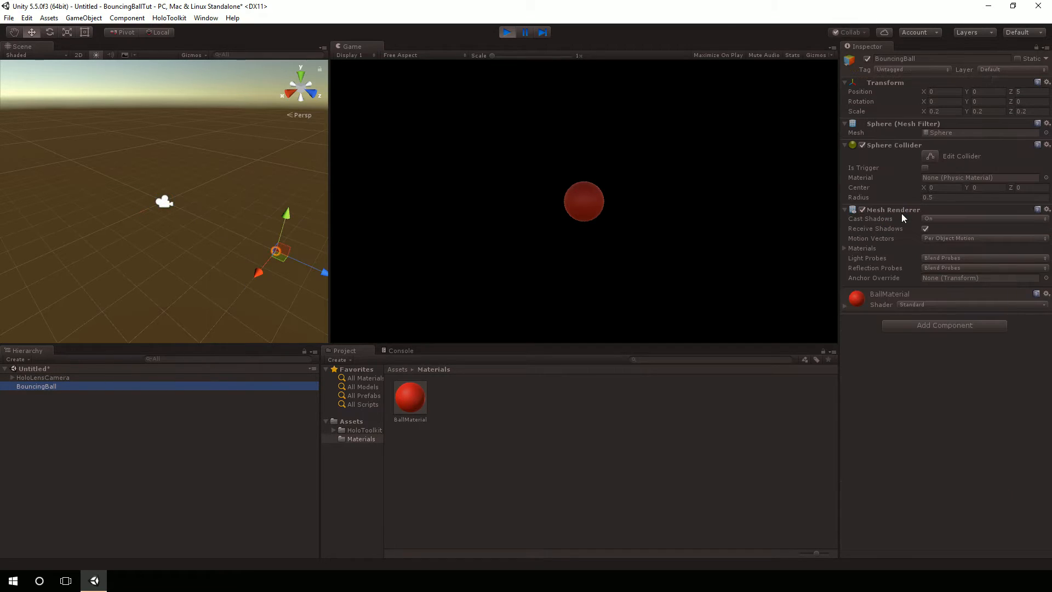
{"action": "left_click_drag", "start_coordinate": [1011, 92], "coordinate": [116, 113]}
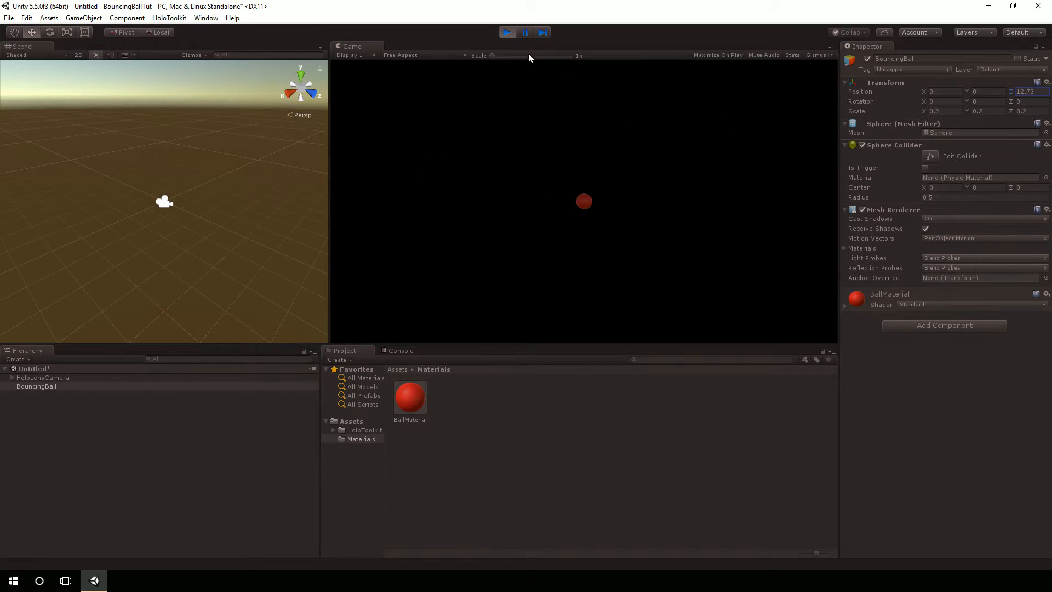
{"action": "left_click", "coordinate": [502, 34]}
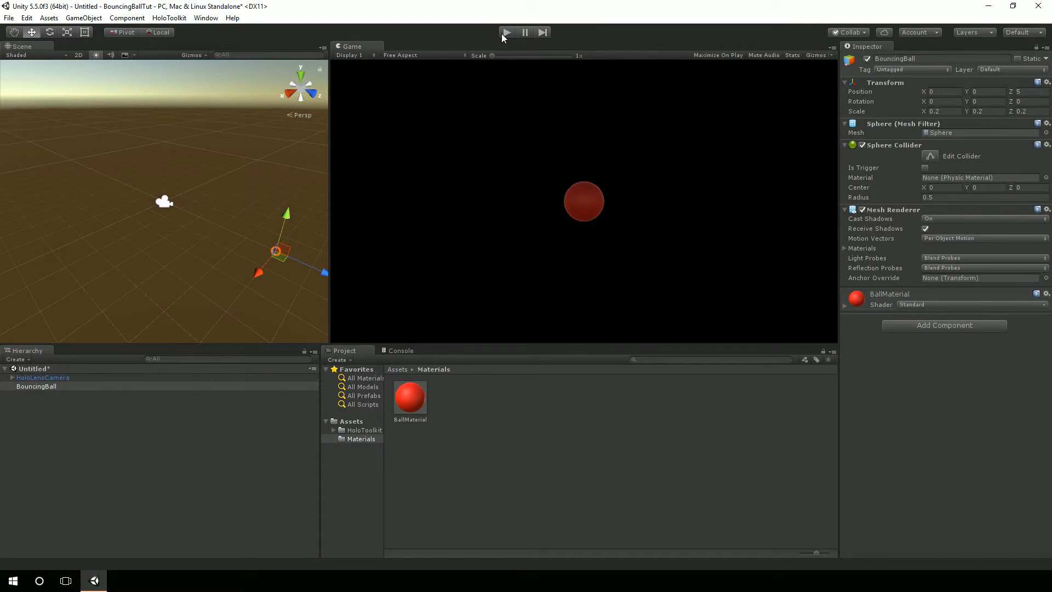
Set the BouncingBall's Z position to 12.73, and return it to 5.
{"action": "left_click", "coordinate": [1035, 92]}
{"action": "type", "text": "12.73"}
{"action": "left_click", "coordinate": [1011, 102]}
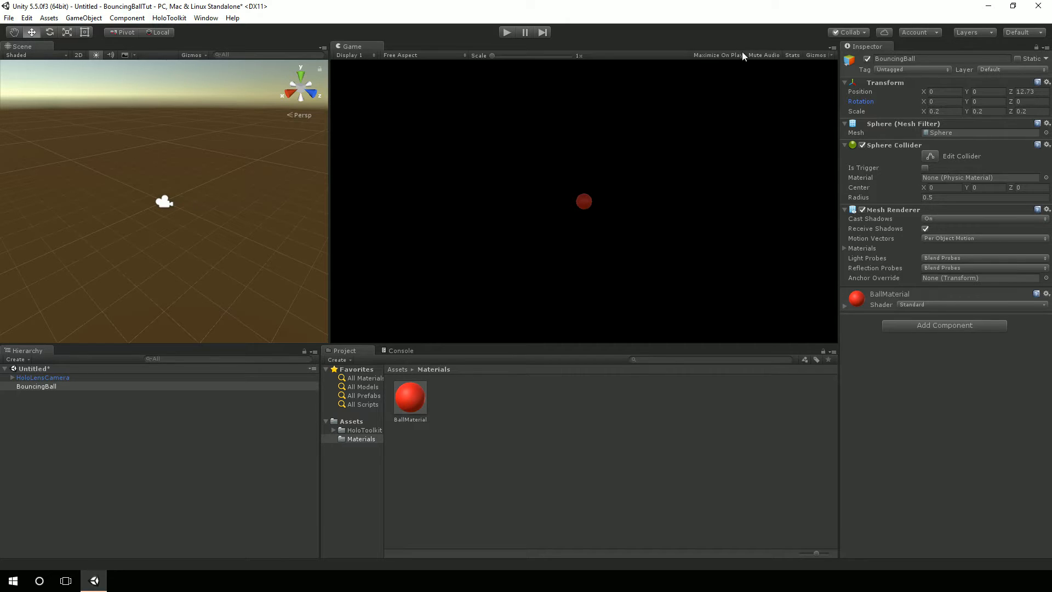
{"action": "left_click", "coordinate": [1039, 92]}
{"action": "type", "text": "5"}
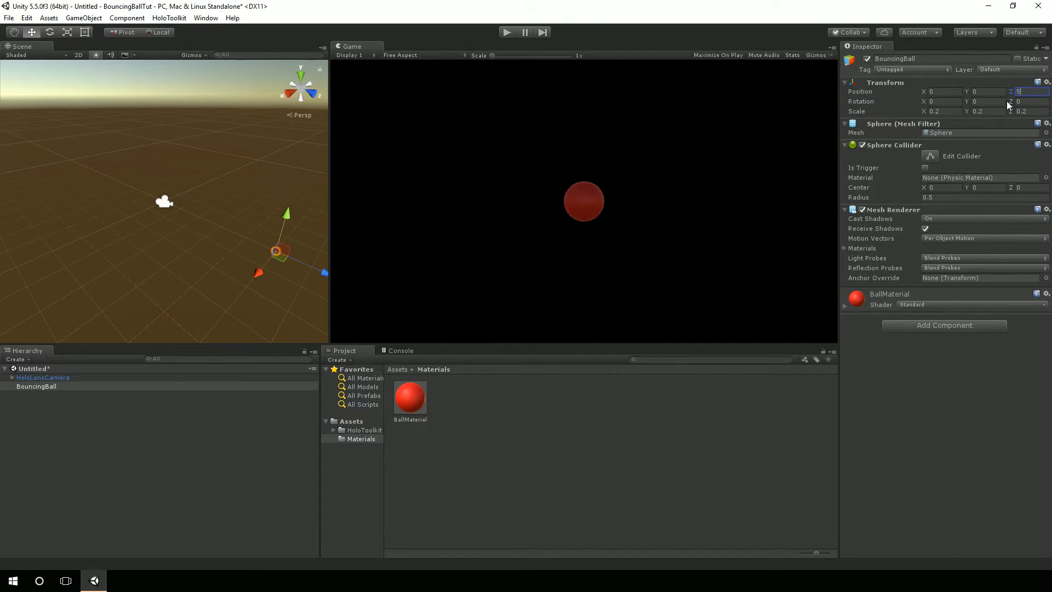
{"action": "left_click", "coordinate": [1007, 101]}
In play mode, move the BouncingBall to Z position 12.74, copy its Transform component, and stop the scene.
{"action": "left_click", "coordinate": [507, 34]}
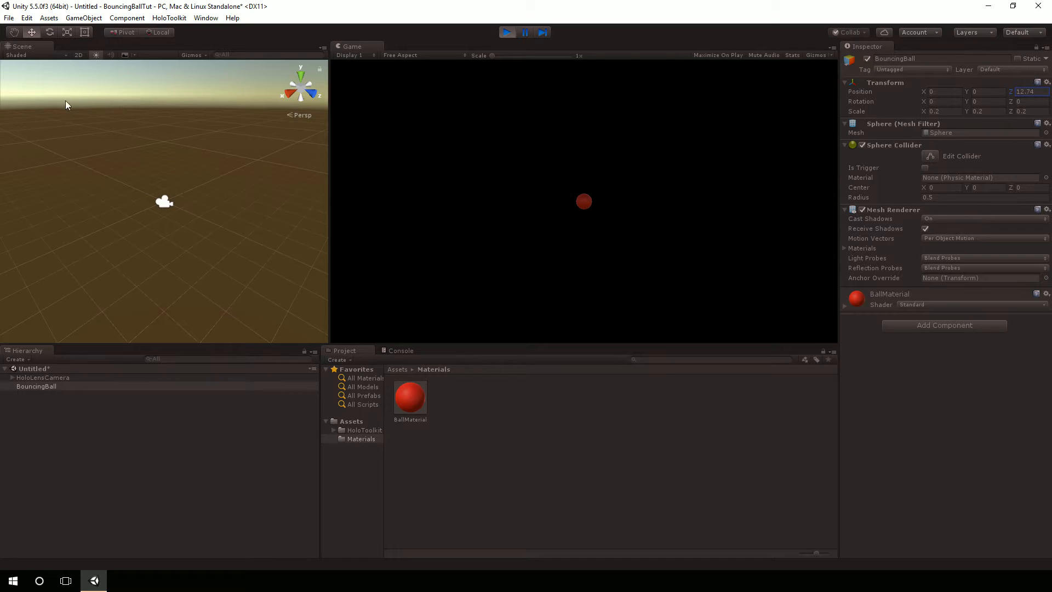
{"action": "left_click", "coordinate": [1047, 83]}
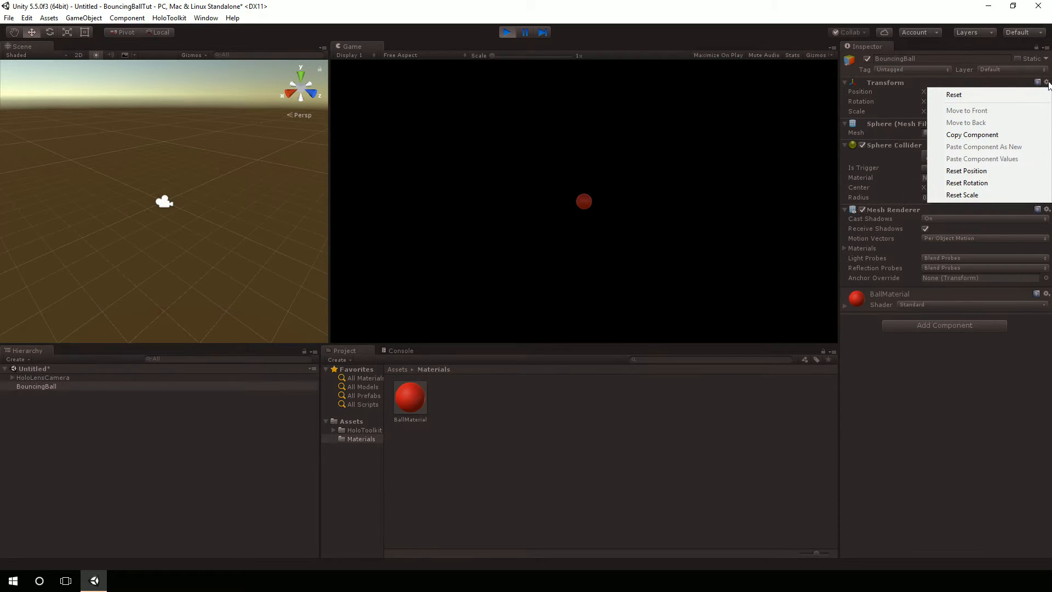
{"action": "left_click", "coordinate": [1015, 136]}
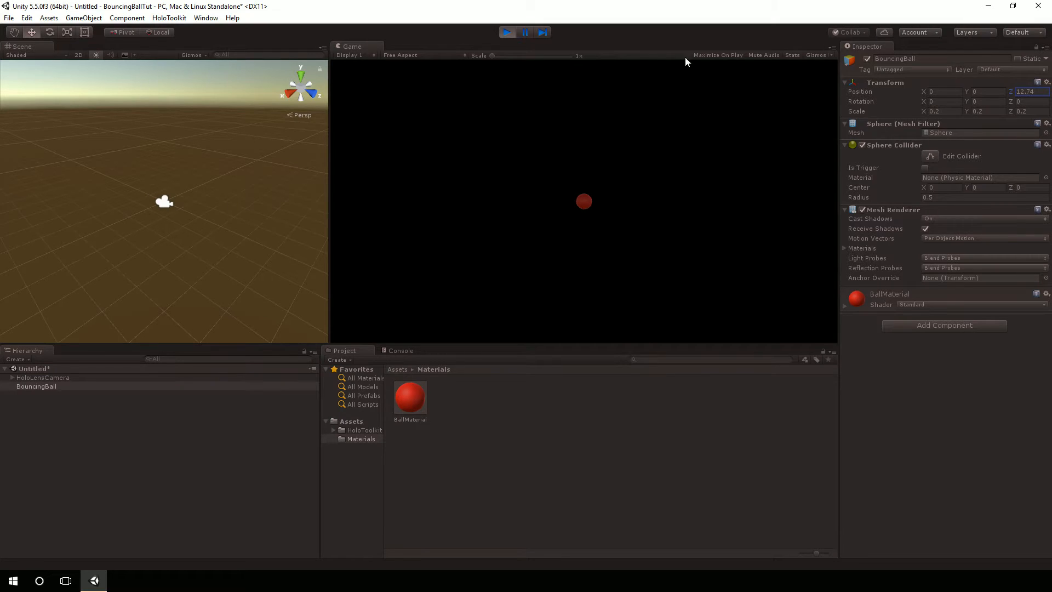
{"action": "left_click", "coordinate": [511, 34]}
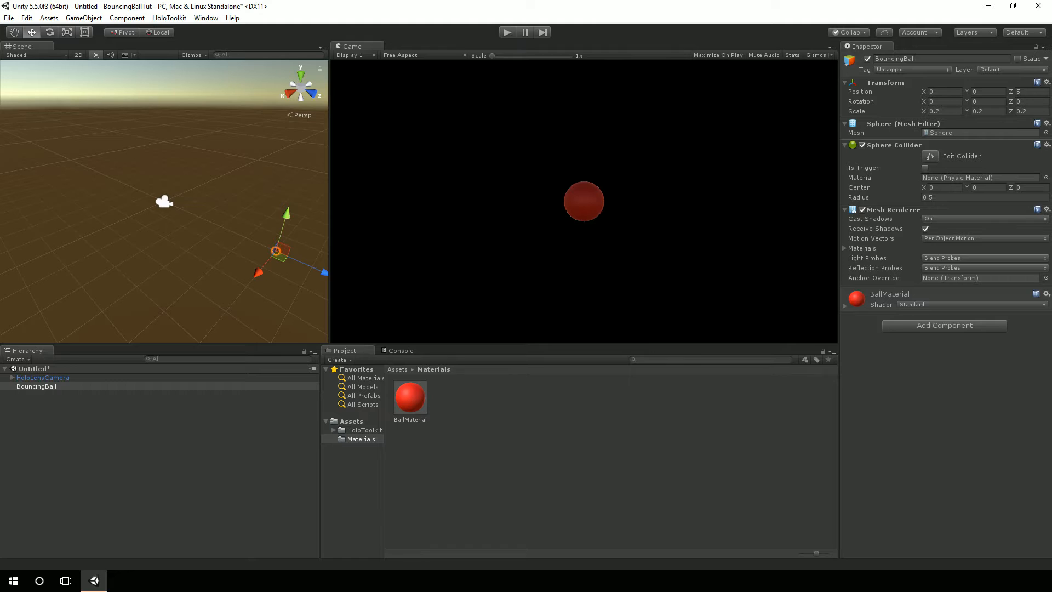
Paste the copied Transform values onto the BouncingBall, and set its Z position back to 5.
{"action": "left_click", "coordinate": [1047, 83]}
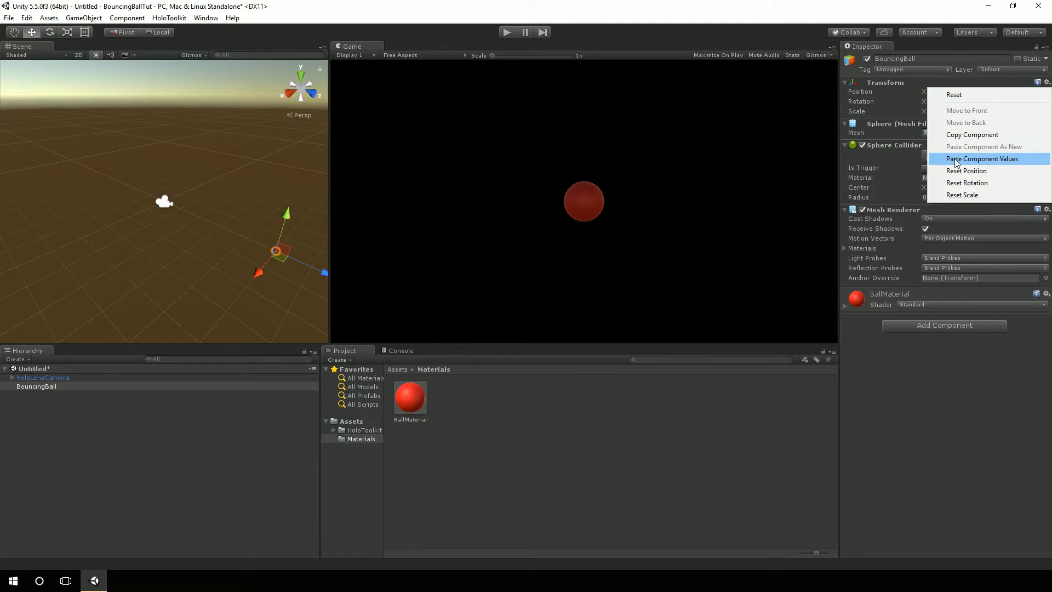
{"action": "left_click", "coordinate": [1003, 160]}
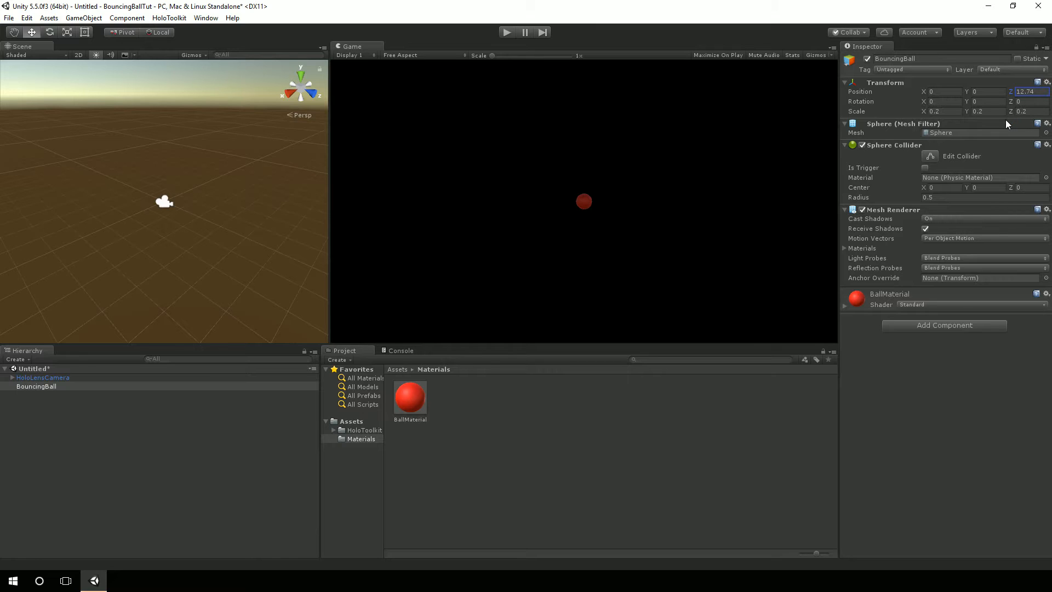
{"action": "left_click", "coordinate": [1047, 82]}
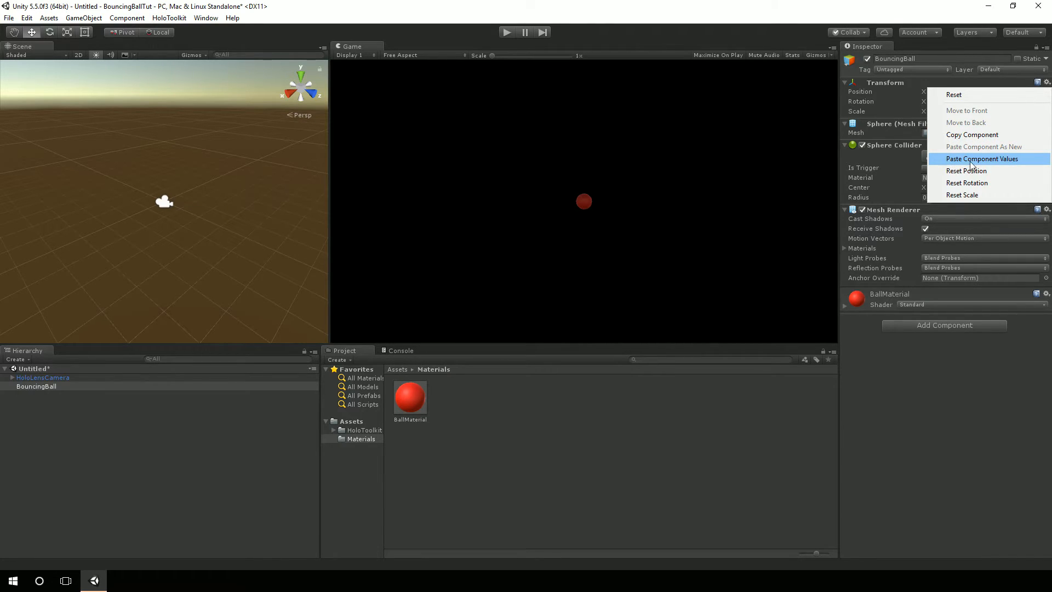
{"action": "left_click", "coordinate": [905, 347]}
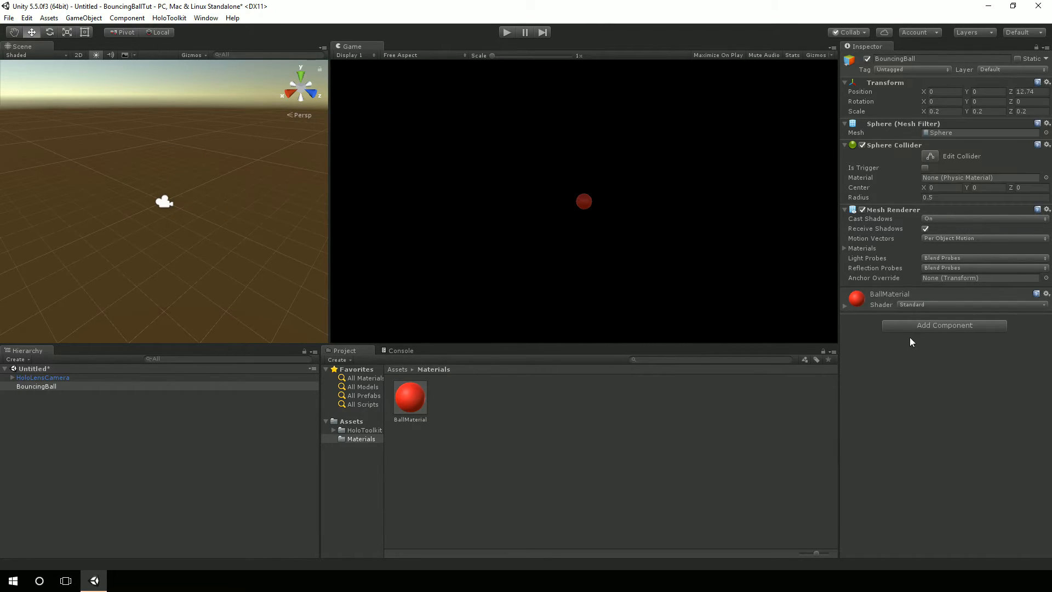
{"action": "left_click", "coordinate": [1034, 93]}
{"action": "type", "text": "5"}
{"action": "key", "text": "Tab"}
{"action": "left_click", "coordinate": [964, 366]}
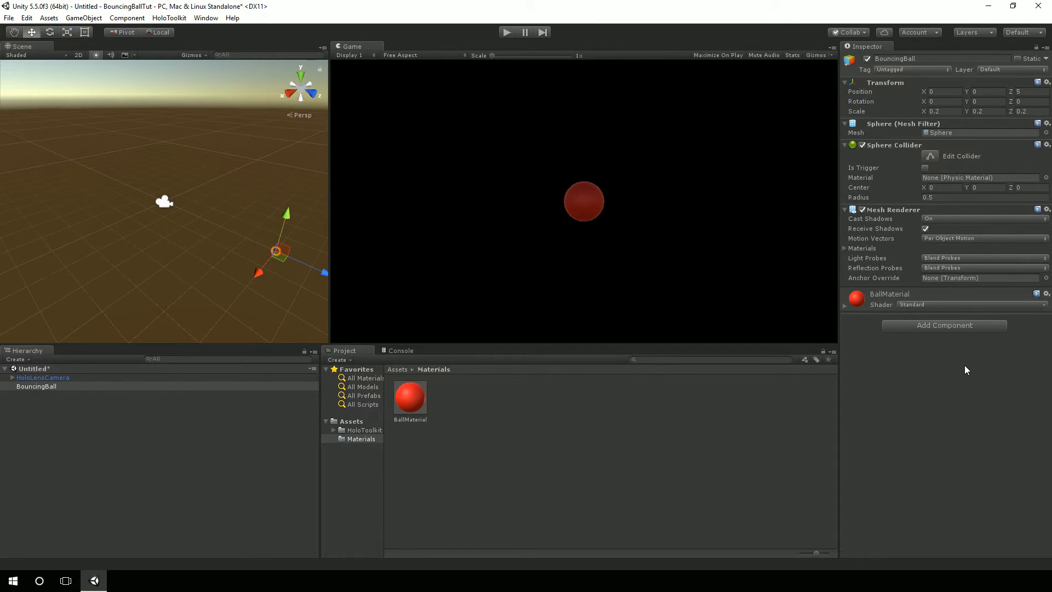
Add a 3D Plane to the scene and set its Z position to 5.
{"action": "left_click", "coordinate": [231, 431]}
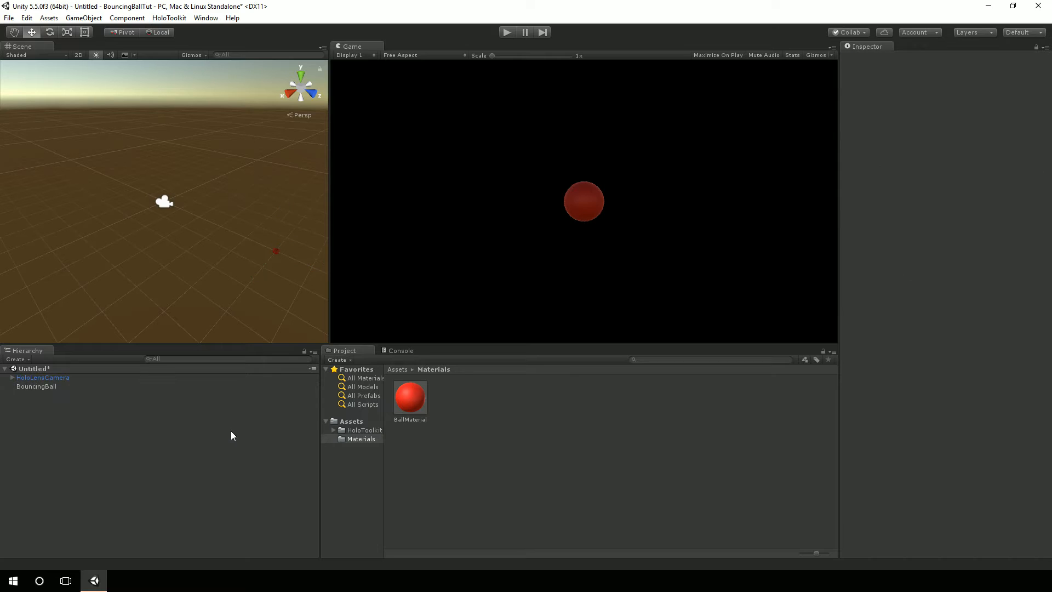
{"action": "right_click", "coordinate": [126, 421]}
{"action": "mouse_move", "coordinate": [178, 344]}
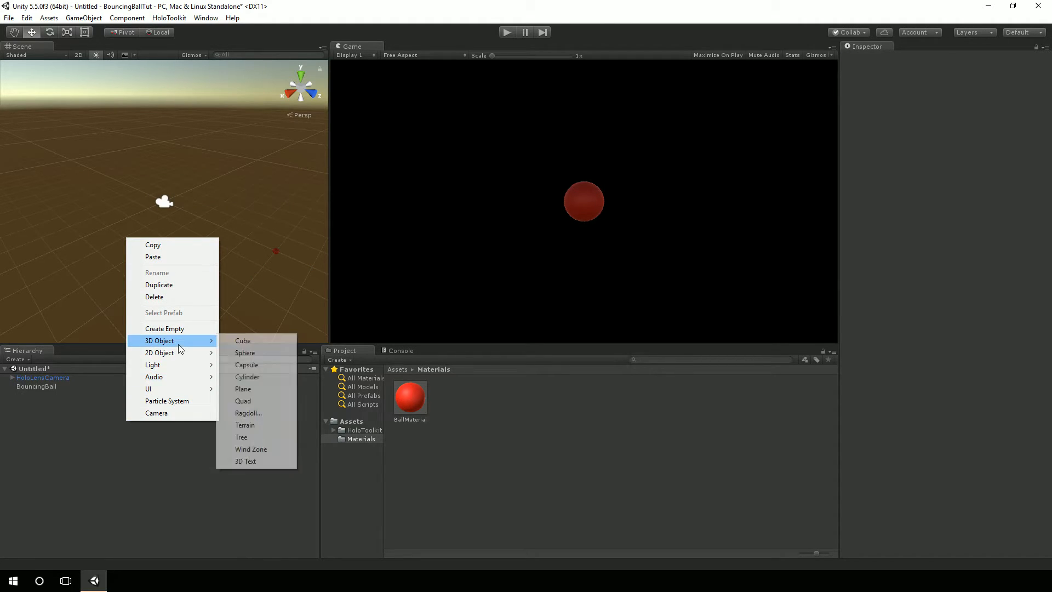
{"action": "left_click", "coordinate": [243, 389]}
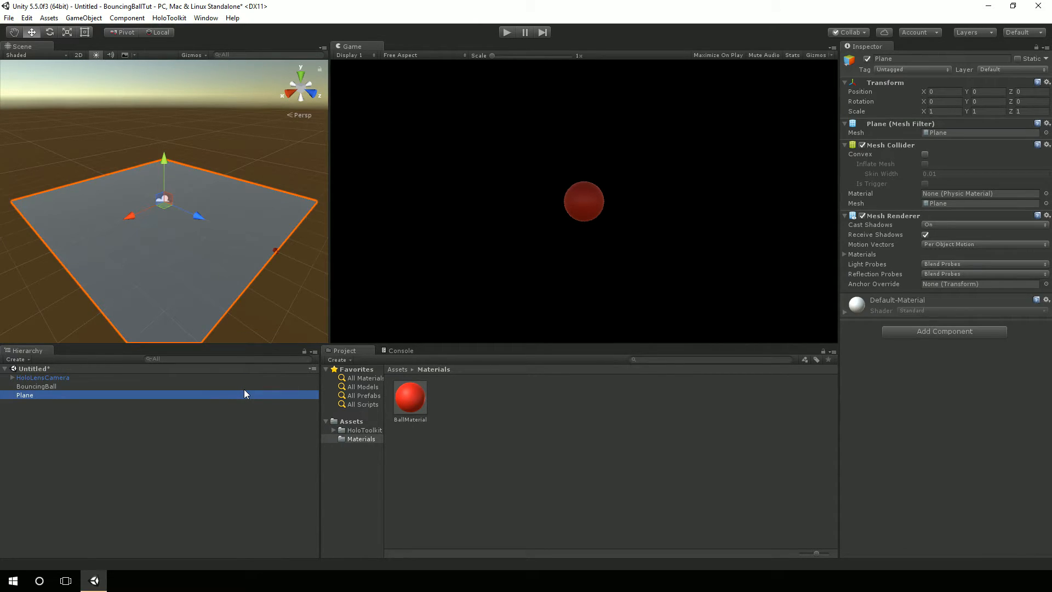
{"action": "left_click", "coordinate": [1025, 92]}
{"action": "type", "text": "5"}
{"action": "key", "text": "Tab"}
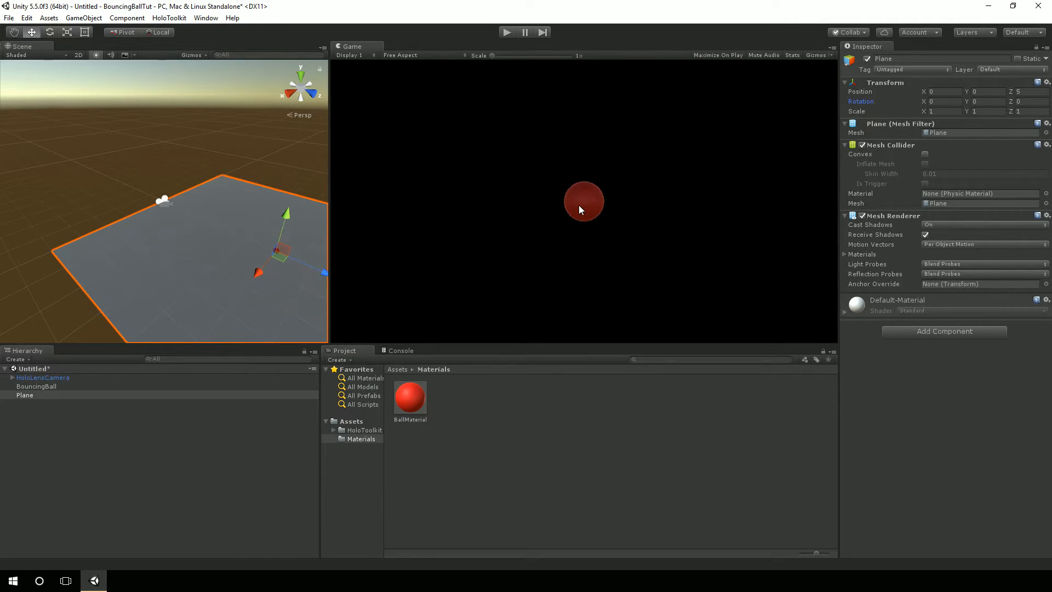
Raise the HoloLensCamera by setting its Y position to 1.6.
{"action": "left_click", "coordinate": [84, 396]}
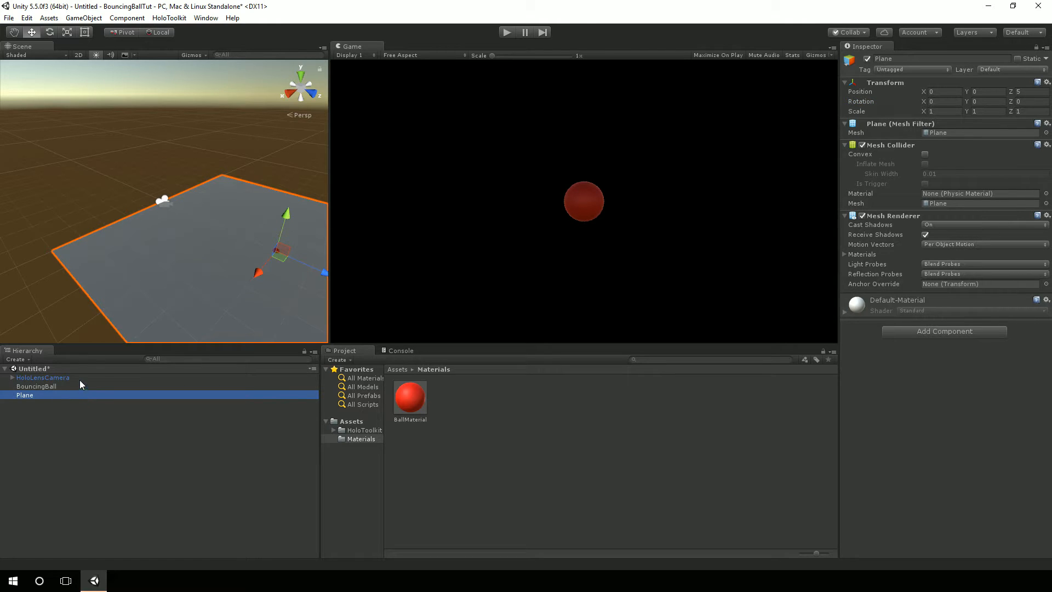
{"action": "left_click", "coordinate": [80, 378]}
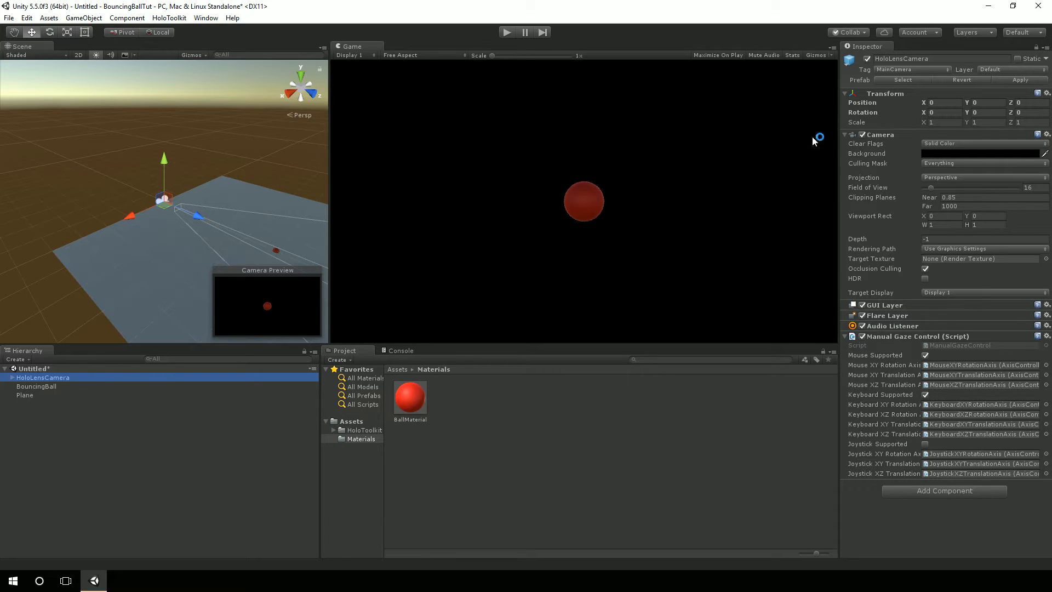
{"action": "left_click", "coordinate": [988, 103]}
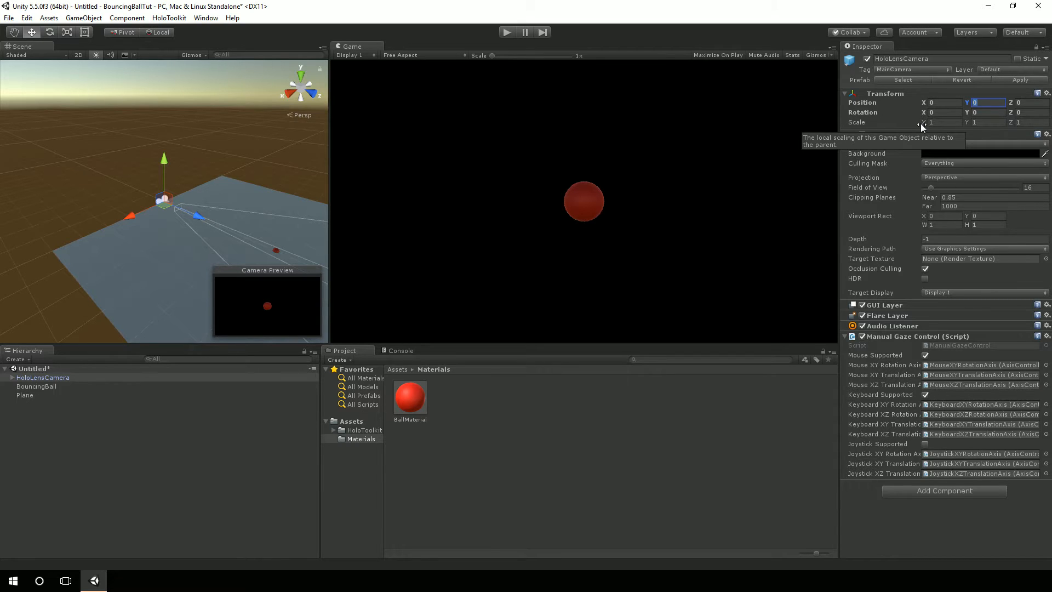
{"action": "type", "text": "1.6"}
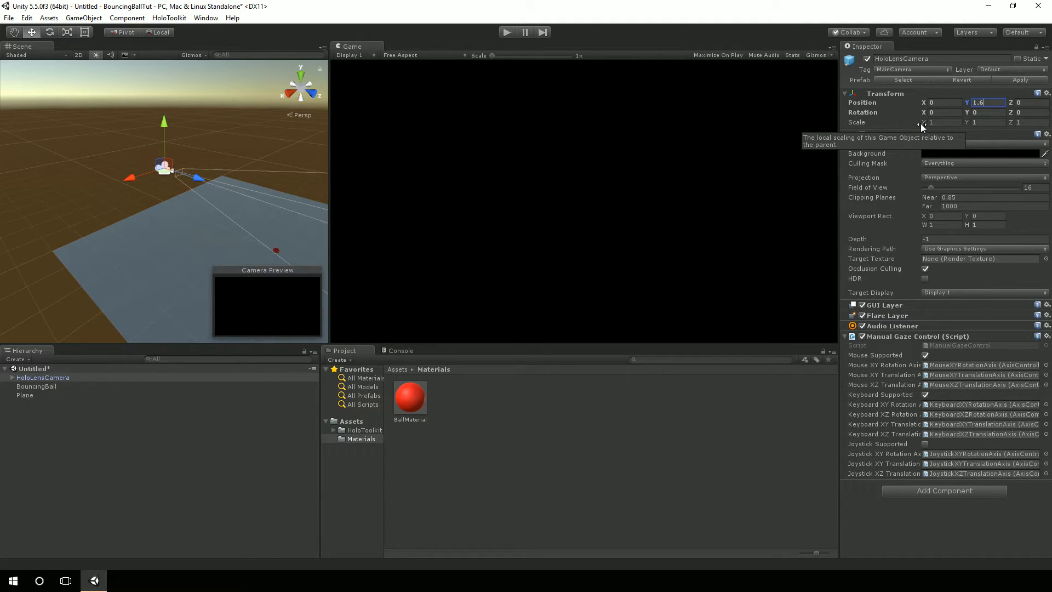
Raise the BouncingBall above the plane to Y position 2.25.
{"action": "left_click", "coordinate": [55, 393]}
{"action": "left_click", "coordinate": [109, 386]}
{"action": "left_click_drag", "start_coordinate": [969, 93], "coordinate": [991, 96]}
{"action": "left_click_drag", "start_coordinate": [989, 92], "coordinate": [992, 92]}
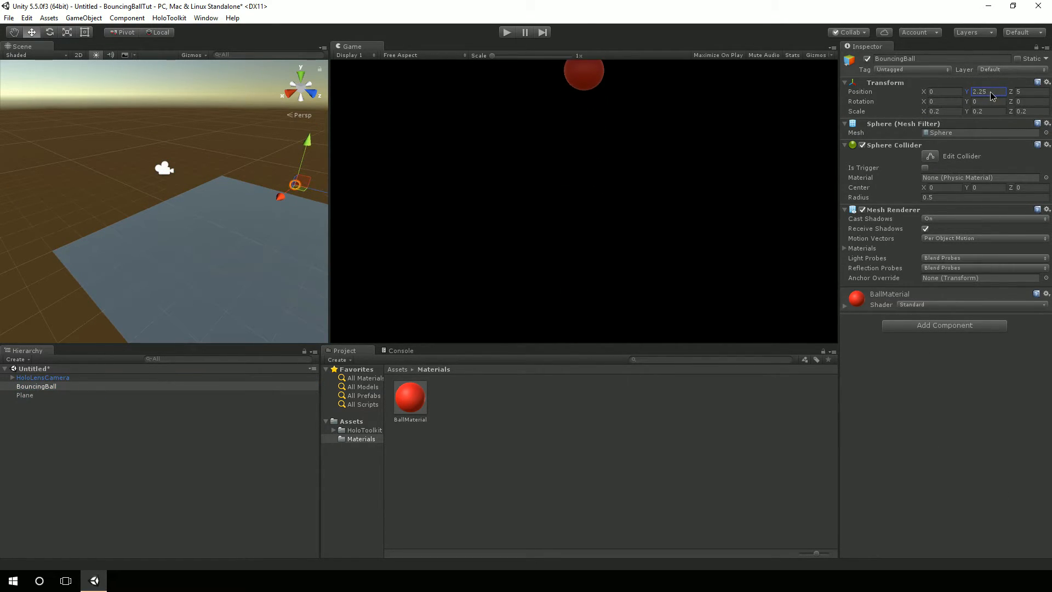
{"action": "left_click", "coordinate": [993, 92]}
Try moving the Plane vertically in the scene, and set its Y position back to 0.
{"action": "left_click", "coordinate": [24, 395]}
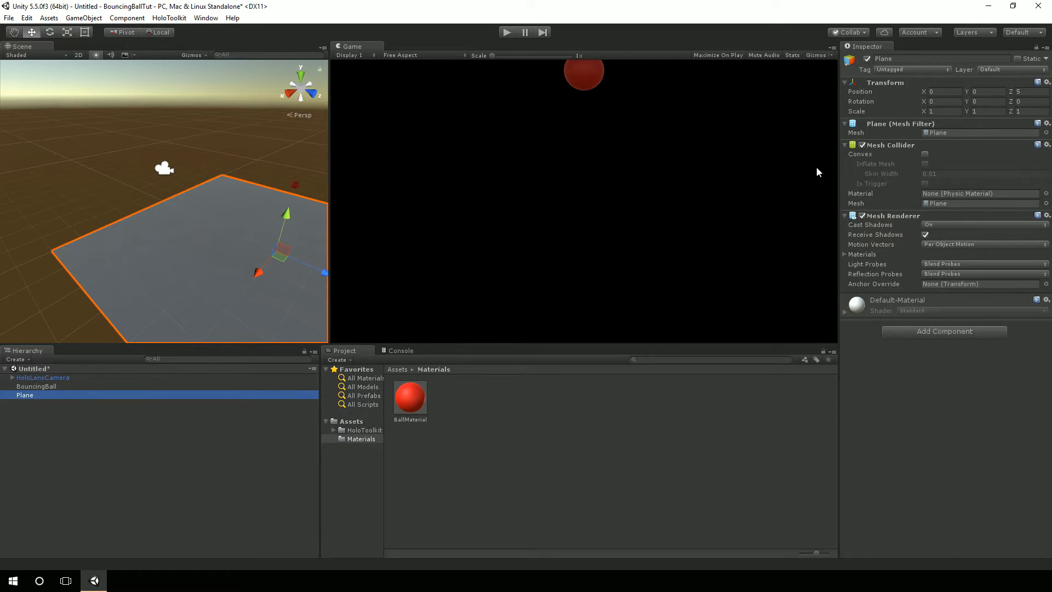
{"action": "left_click_drag", "start_coordinate": [305, 220], "coordinate": [326, 211]}
{"action": "left_click", "coordinate": [983, 92]}
{"action": "type", "text": "0"}
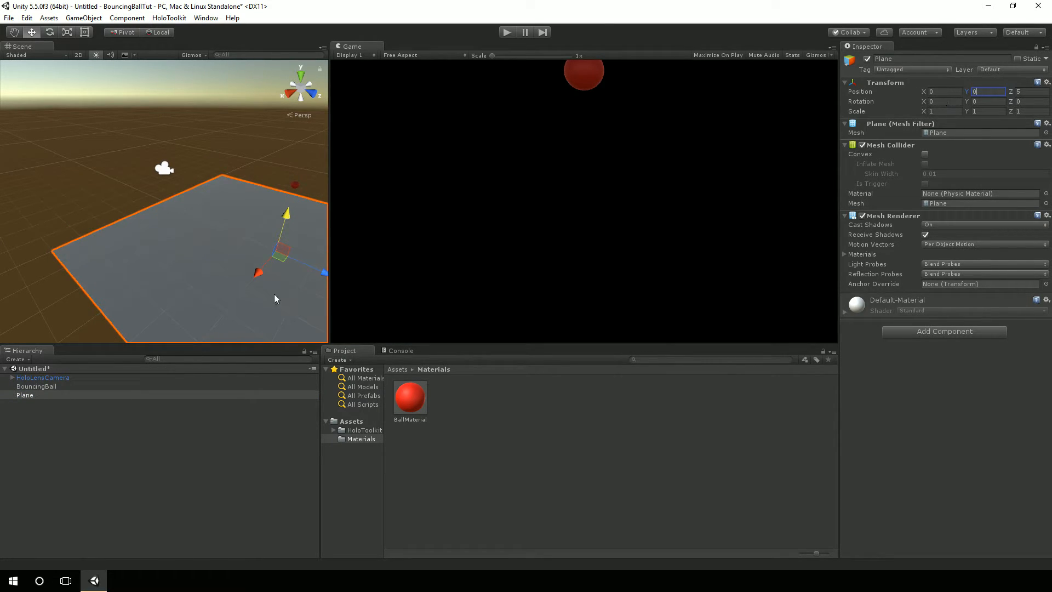
{"action": "left_click", "coordinate": [44, 396]}
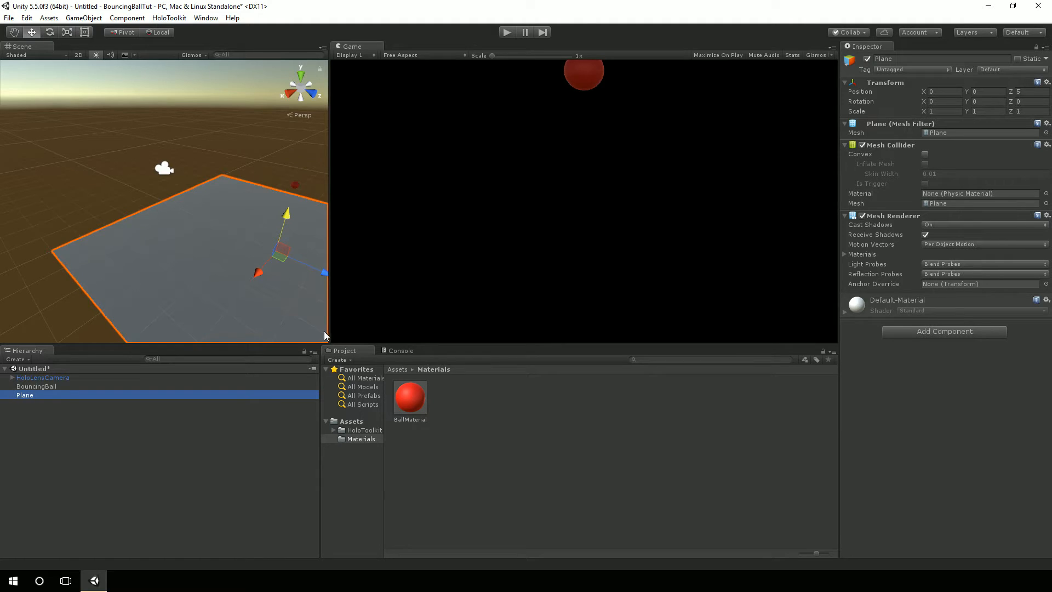
Check the ball and camera transforms, run the scene, tilt the camera's gaze up toward the ball, and stop play mode.
{"action": "left_click", "coordinate": [48, 386]}
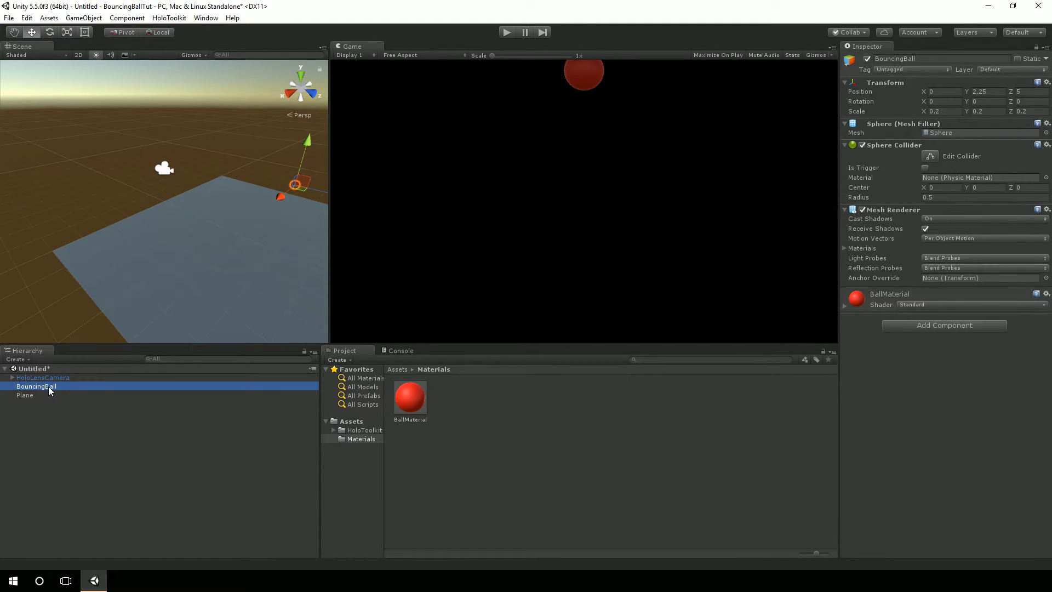
{"action": "left_click", "coordinate": [57, 377]}
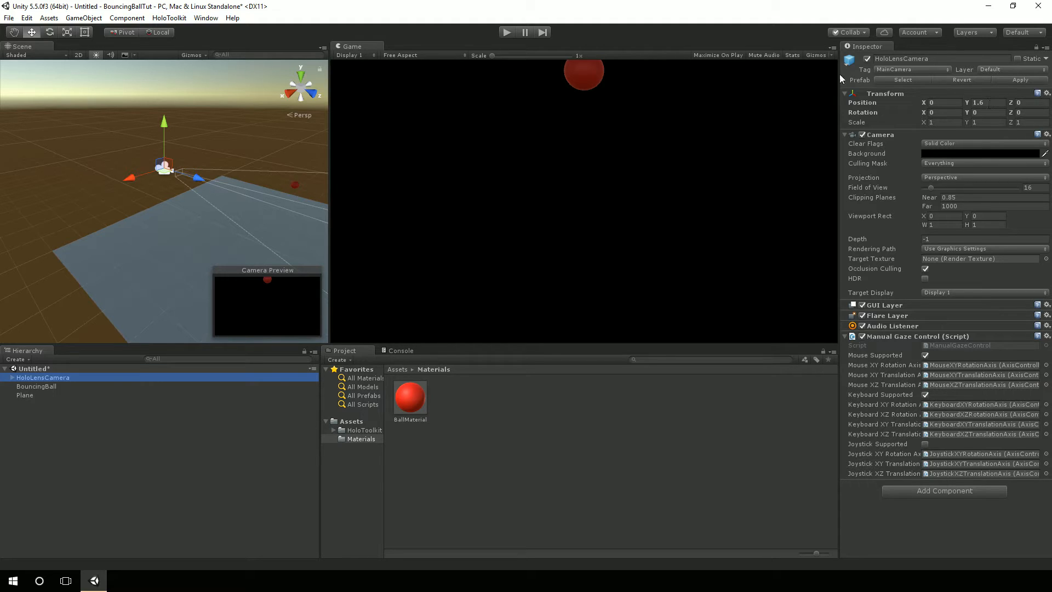
{"action": "left_click", "coordinate": [509, 36]}
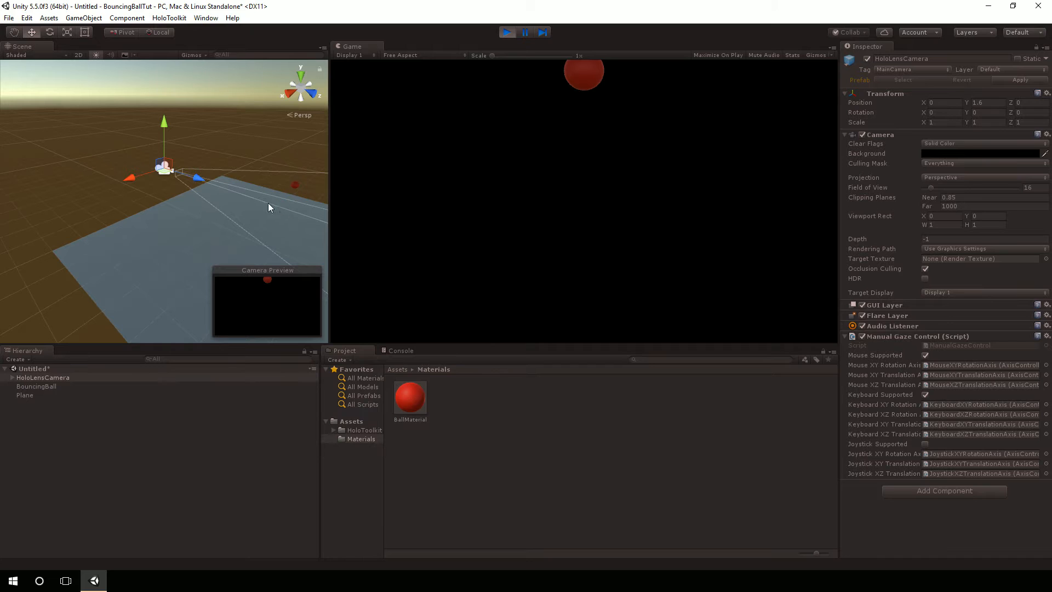
{"action": "mouse_move", "coordinate": [568, 224]}
{"action": "right_mouse_down"}
{"action": "mouse_move", "coordinate": [487, 222]}
{"action": "mouse_move", "coordinate": [562, 220]}
{"action": "mouse_move", "coordinate": [605, 204]}
{"action": "mouse_move", "coordinate": [537, 253]}
{"action": "mouse_move", "coordinate": [614, 243]}
{"action": "mouse_move", "coordinate": [569, 308]}
{"action": "mouse_move", "coordinate": [575, 335]}
{"action": "mouse_move", "coordinate": [526, 330]}
{"action": "mouse_move", "coordinate": [608, 228]}
{"action": "mouse_move", "coordinate": [574, 208]}
{"action": "right_mouse_up"}
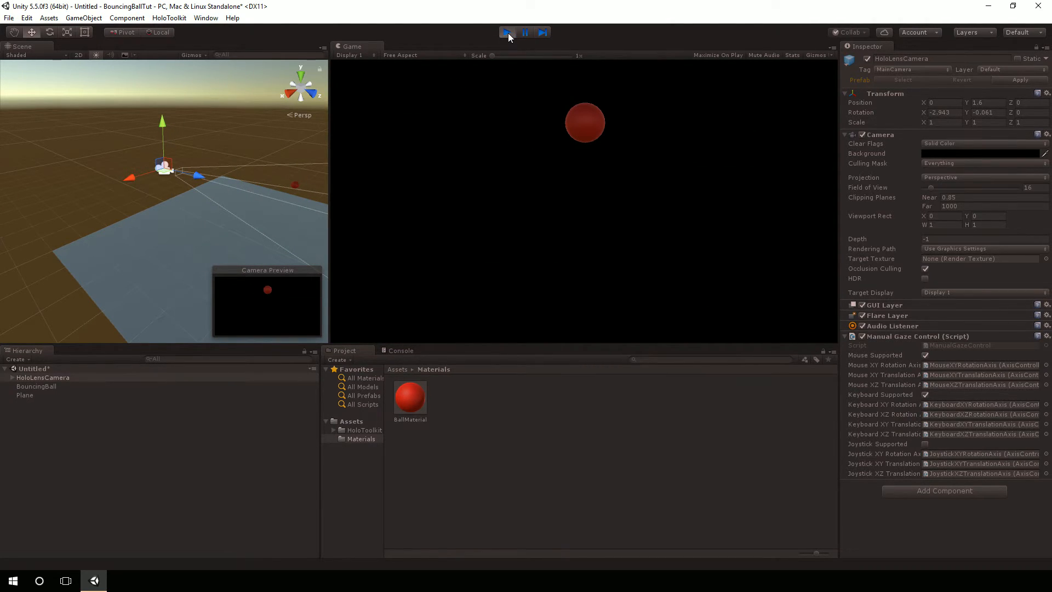
{"action": "left_click", "coordinate": [508, 33]}
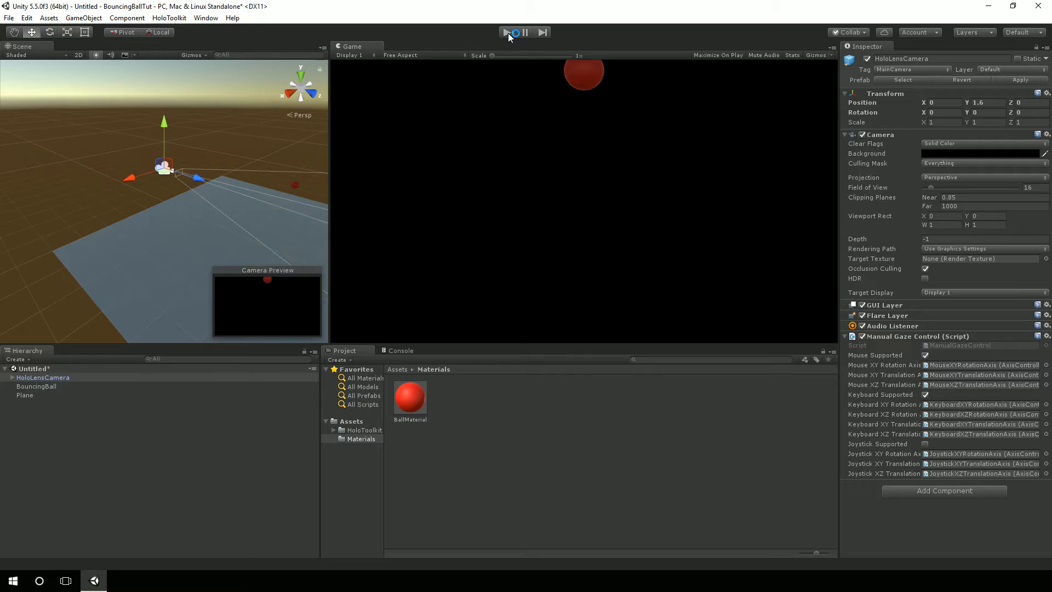
Examine the BouncingBall's components and the expanded BallMaterial settings, and collapse them again.
{"action": "left_click", "coordinate": [41, 386]}
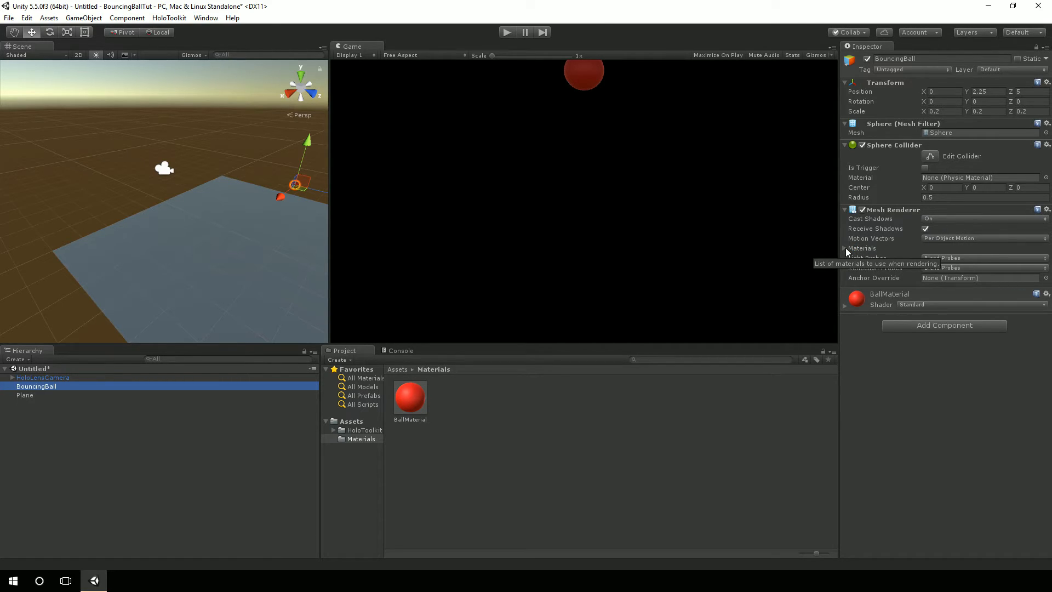
{"action": "left_click", "coordinate": [844, 307]}
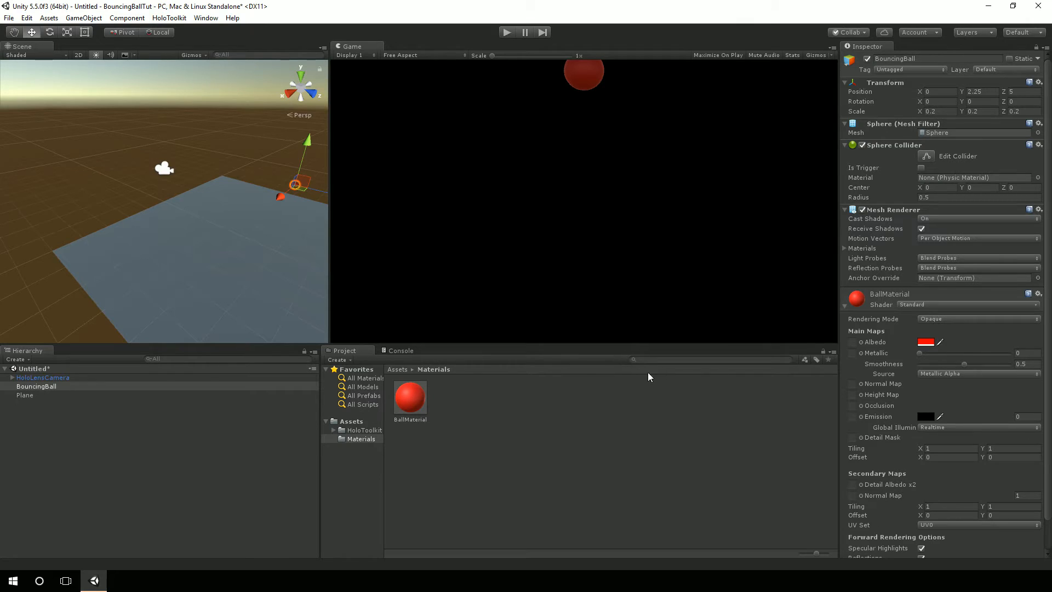
{"action": "left_click", "coordinate": [845, 305]}
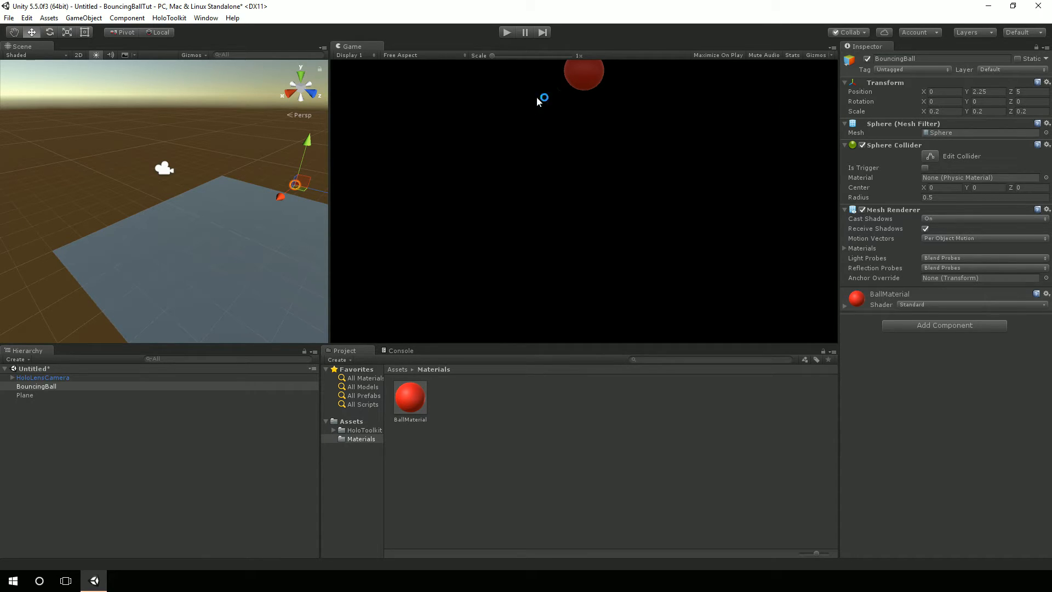
Frame the BouncingBall in the scene view and switch the shading mode to Wireframe.
{"action": "double_click", "coordinate": [65, 386]}
{"action": "scroll", "coordinate": [205, 259], "scroll_direction": "up", "scroll_amount": 3}
{"action": "scroll", "coordinate": [205, 264], "scroll_direction": "down", "scroll_amount": 3}
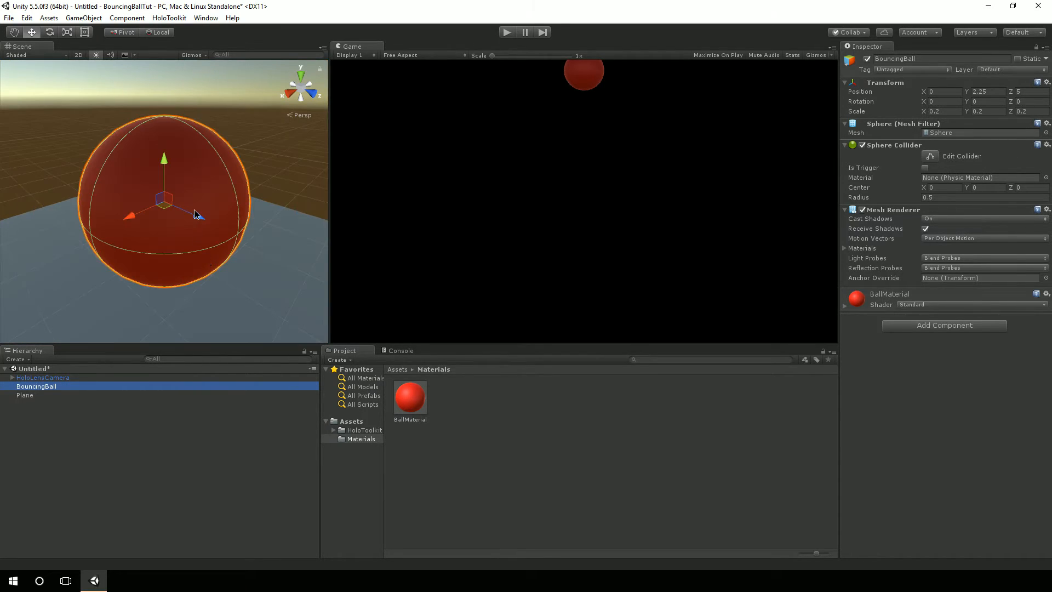
{"action": "left_click", "coordinate": [66, 55]}
{"action": "left_click", "coordinate": [33, 81]}
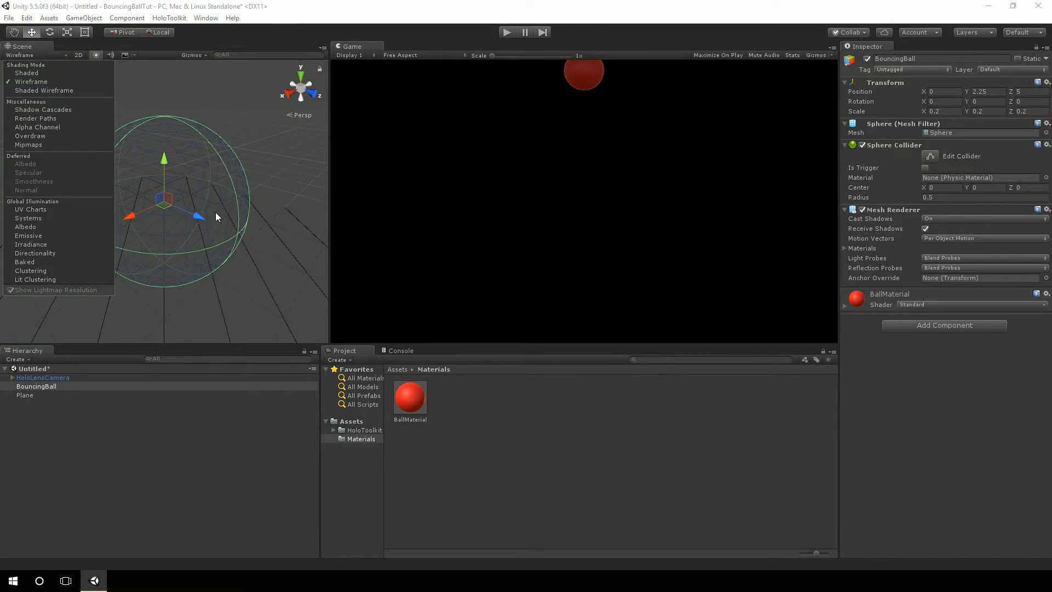
Compare the BouncingBall and Plane in wireframe, examining their meshes and the Sphere Collider and Mesh Collider components.
{"action": "left_click", "coordinate": [200, 218]}
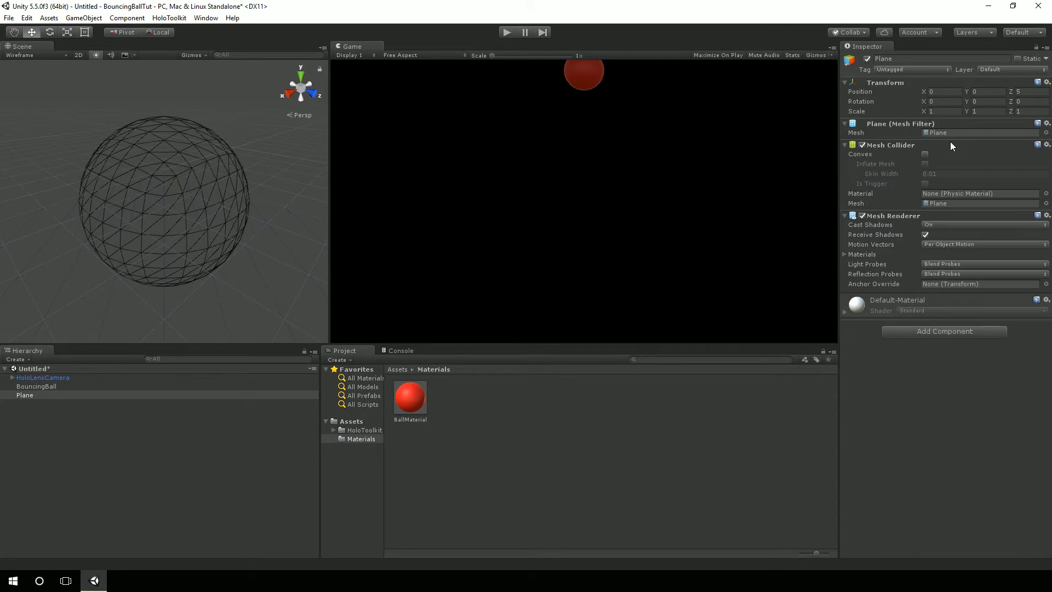
{"action": "left_click", "coordinate": [170, 267]}
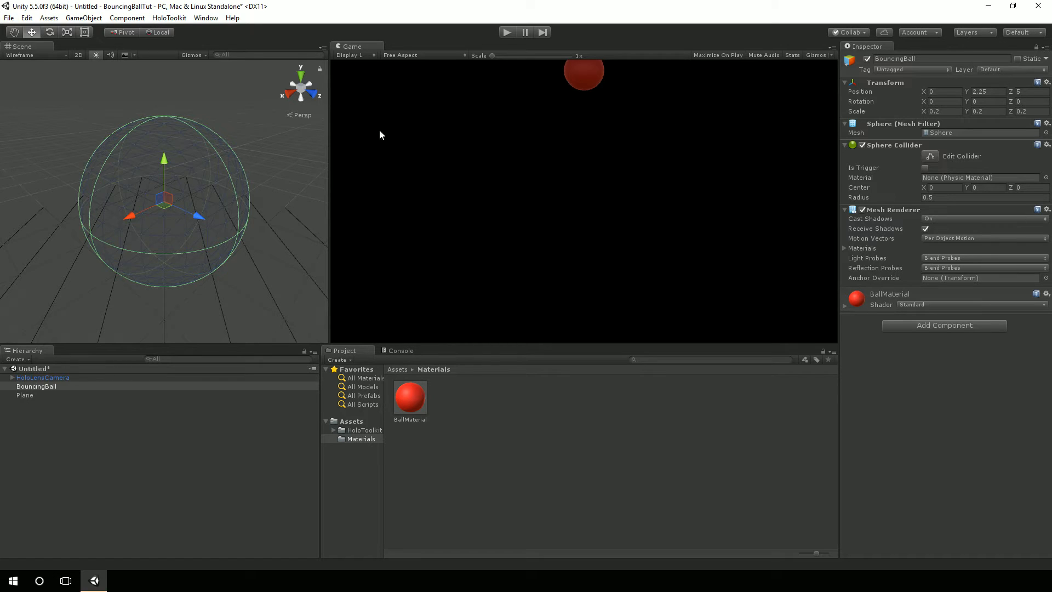
{"action": "left_click", "coordinate": [45, 386]}
{"action": "left_click", "coordinate": [44, 393]}
{"action": "left_click", "coordinate": [44, 387]}
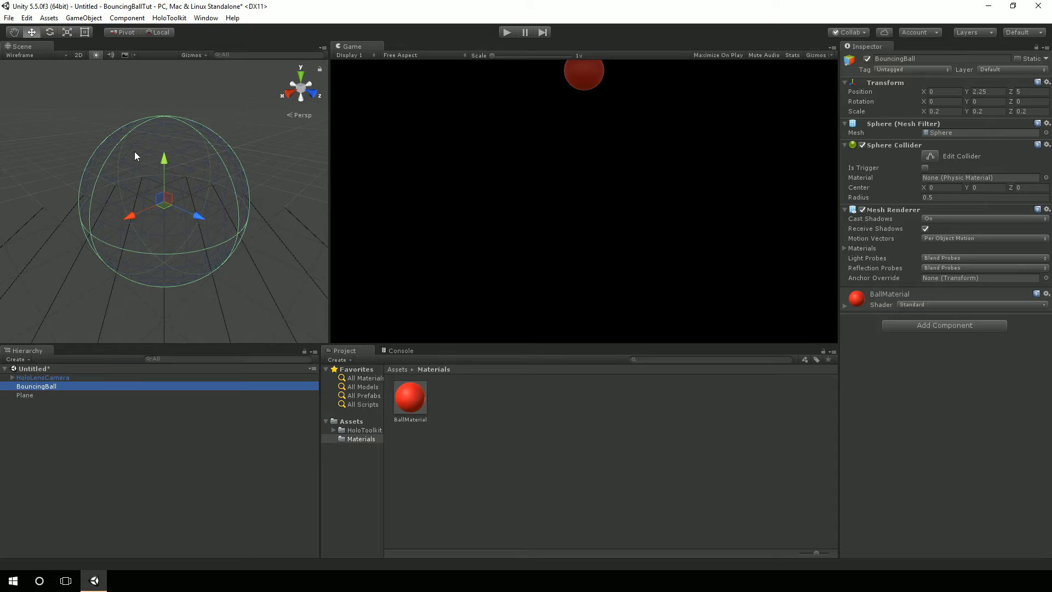
{"action": "left_click", "coordinate": [47, 395]}
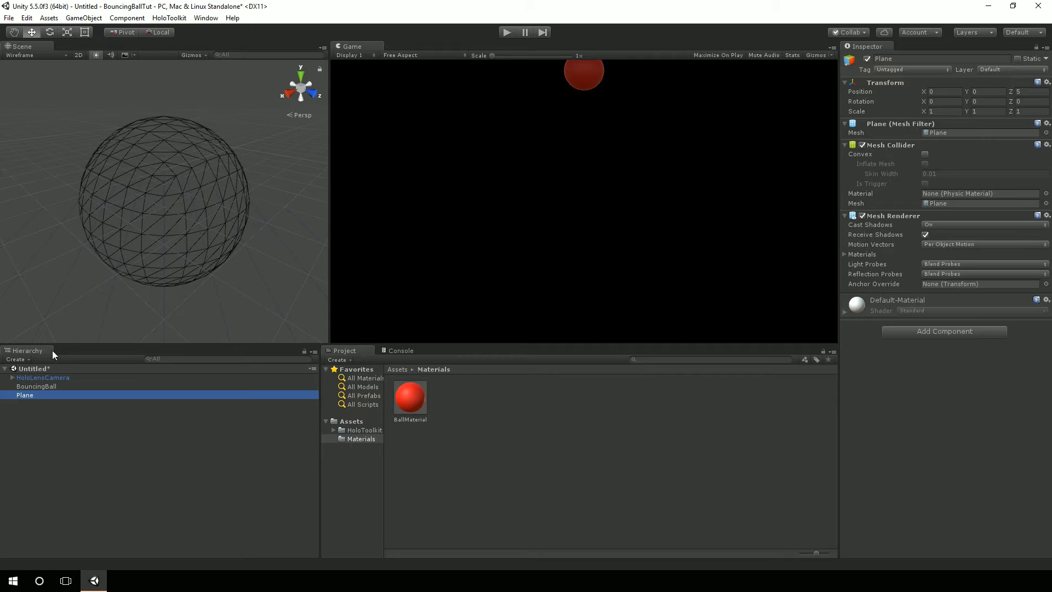
{"action": "left_click", "coordinate": [49, 386]}
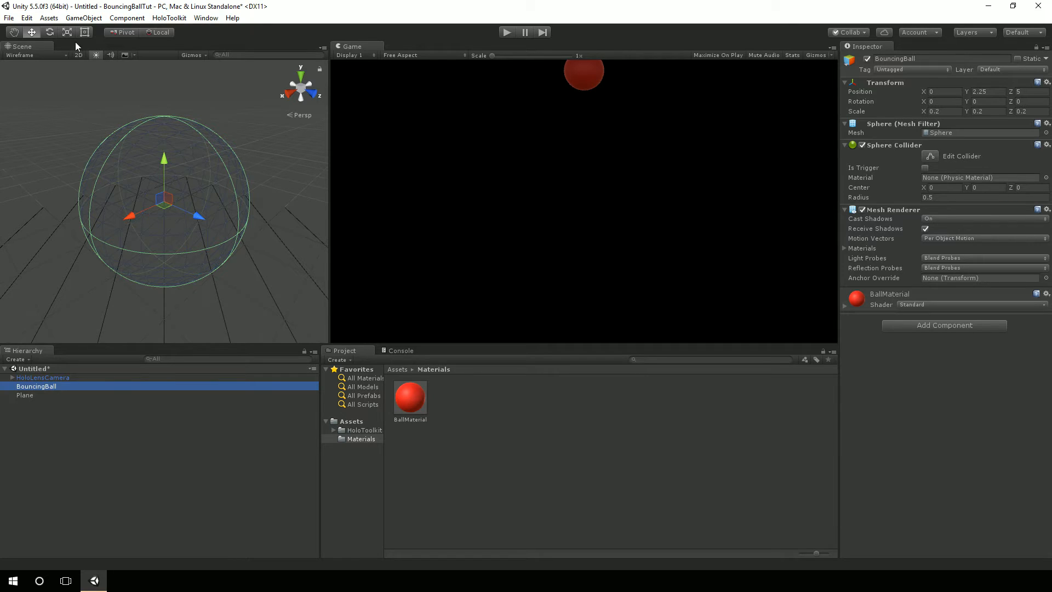
Return the scene view to Shaded mode and select the BouncingBall.
{"action": "left_click", "coordinate": [44, 56]}
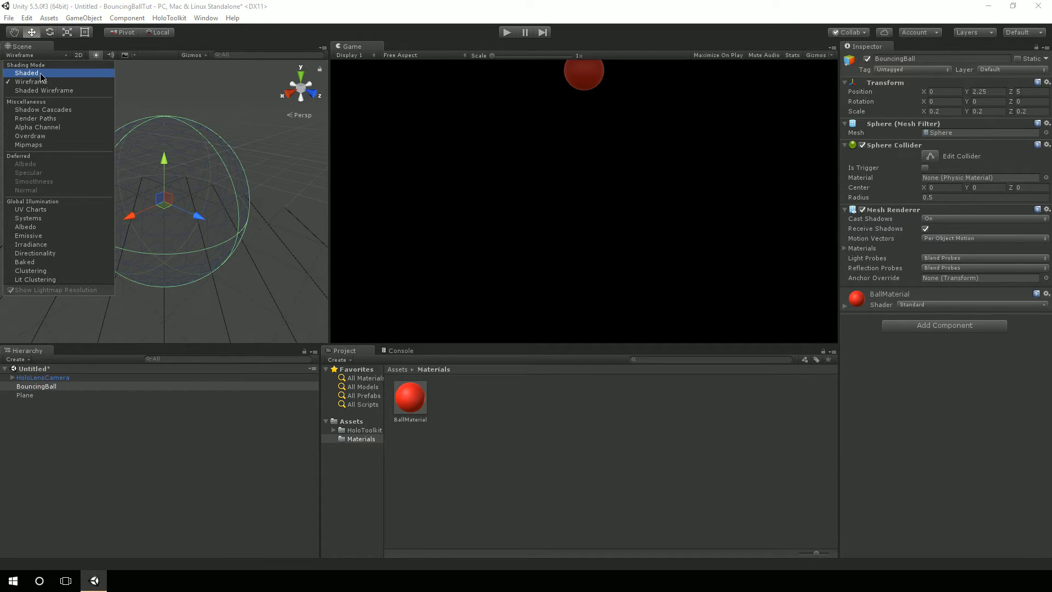
{"action": "left_click", "coordinate": [41, 74]}
{"action": "left_click", "coordinate": [76, 386]}
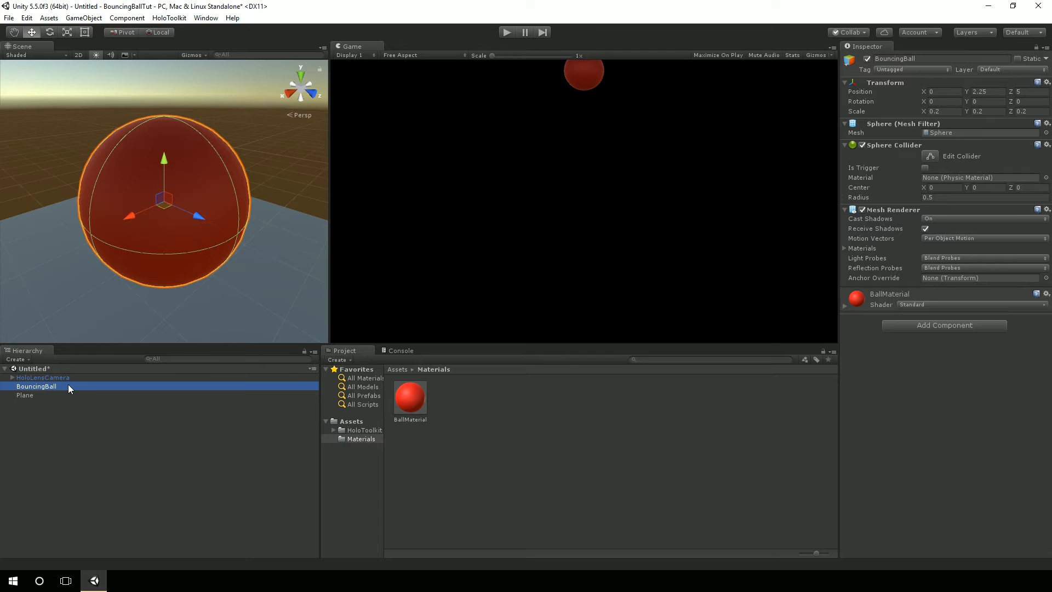
View the HoloLensCamera, ball and plane together, run the scene to check the ball without physics, and stop play mode.
{"action": "left_click", "coordinate": [64, 376]}
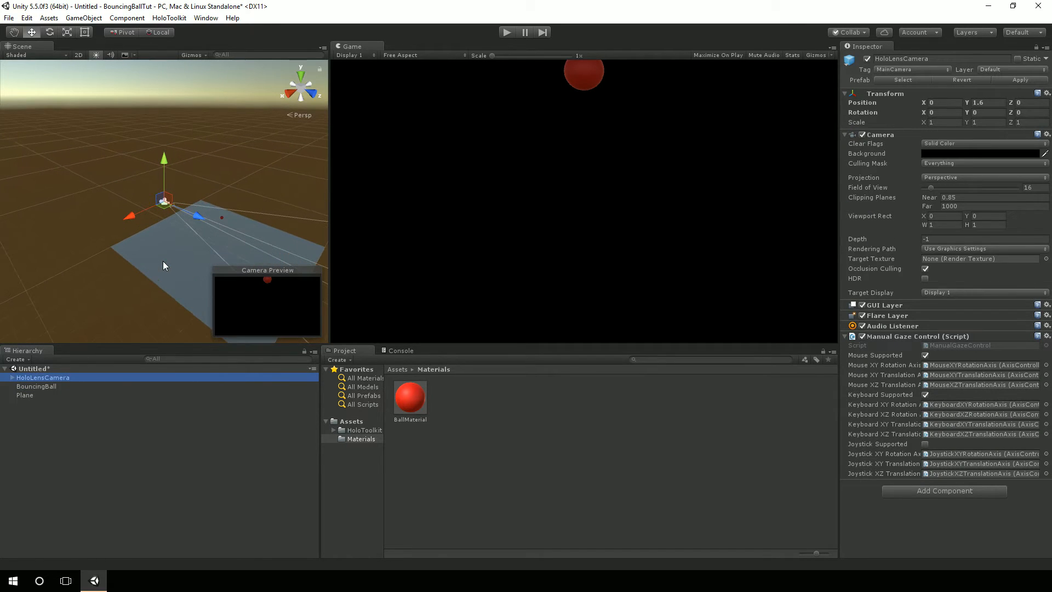
{"action": "left_click_drag", "start_coordinate": [163, 271], "coordinate": [194, 283], "text": "alt"}
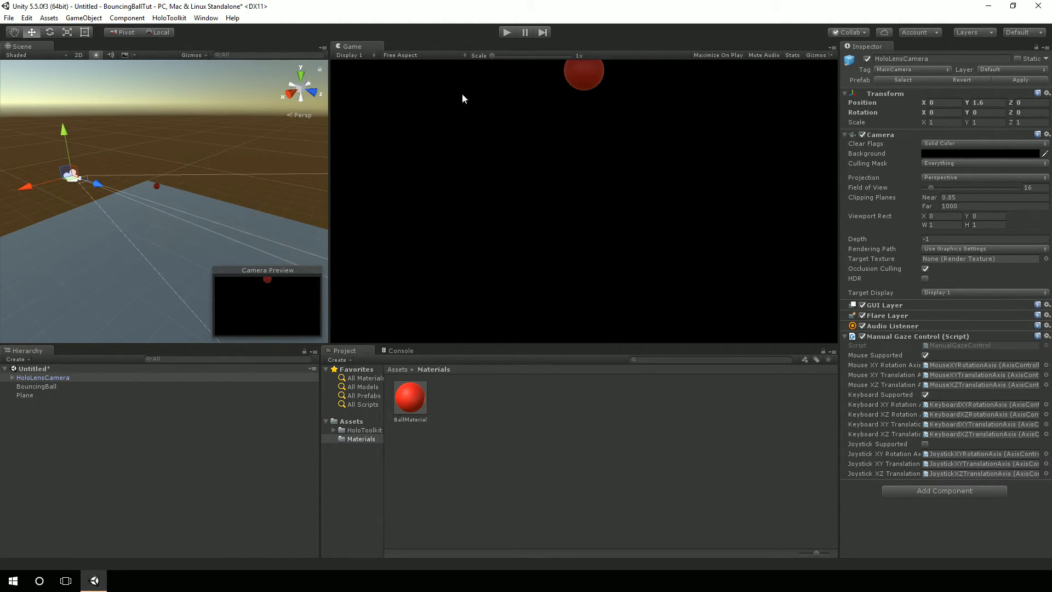
{"action": "left_click", "coordinate": [507, 33]}
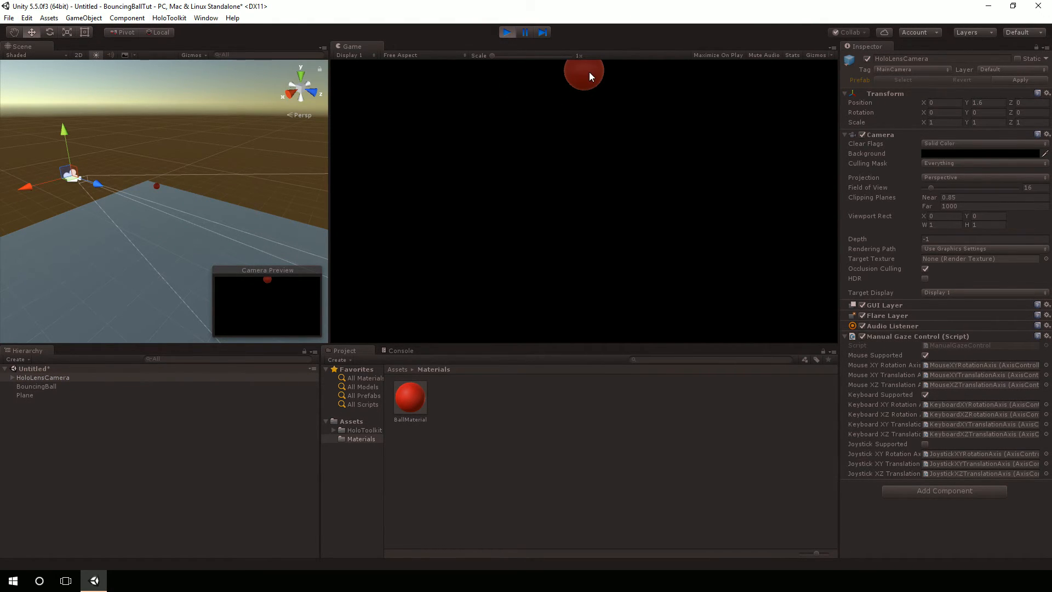
{"action": "left_click", "coordinate": [506, 33]}
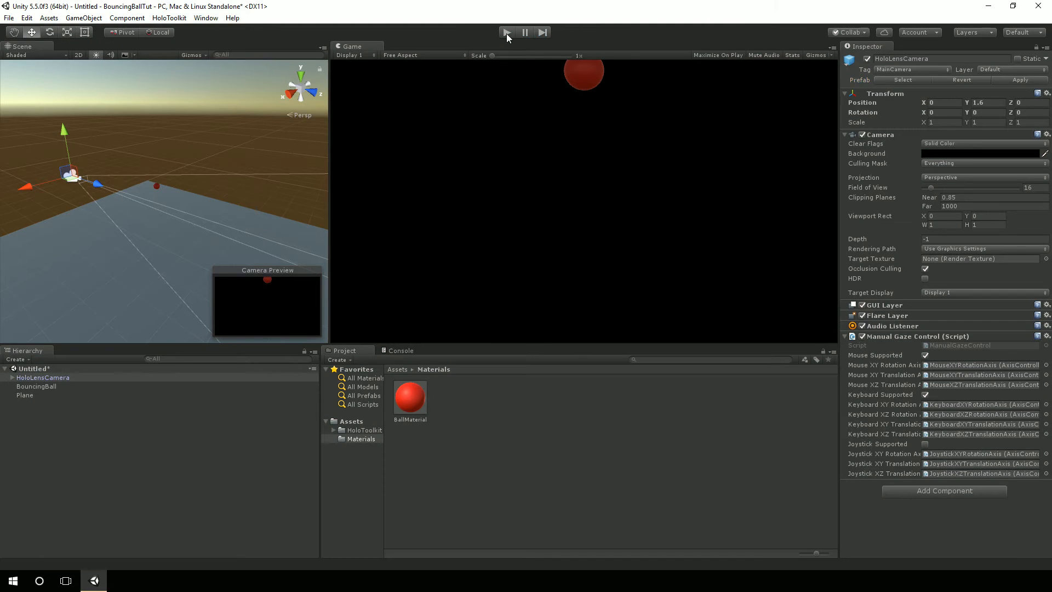
Add a Rigidbody physics component to the BouncingBall.
{"action": "left_click", "coordinate": [36, 386]}
{"action": "left_click", "coordinate": [946, 326]}
{"action": "left_click", "coordinate": [918, 390]}
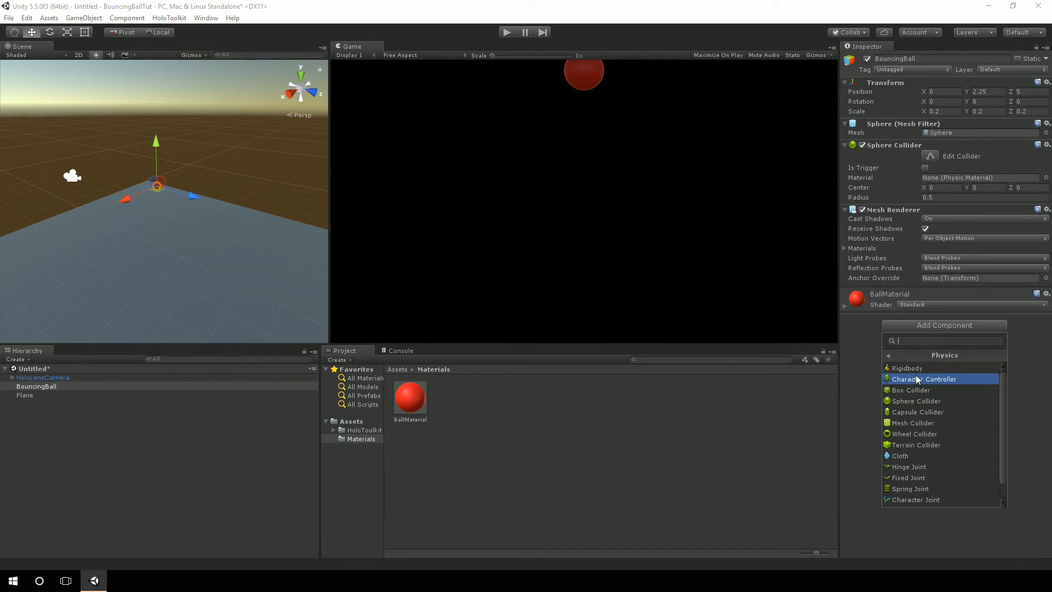
{"action": "left_click", "coordinate": [916, 371]}
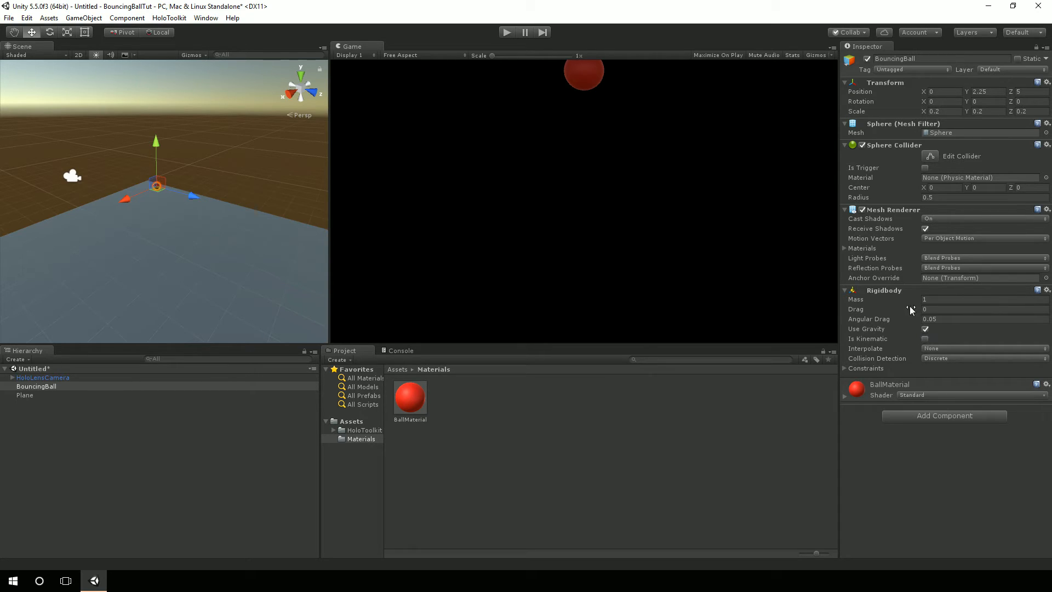
Test the Rigidbody with Use Gravity off, enable gravity during play, stop play mode, and turn Use Gravity back on.
{"action": "left_click", "coordinate": [925, 328]}
{"action": "left_click", "coordinate": [507, 33]}
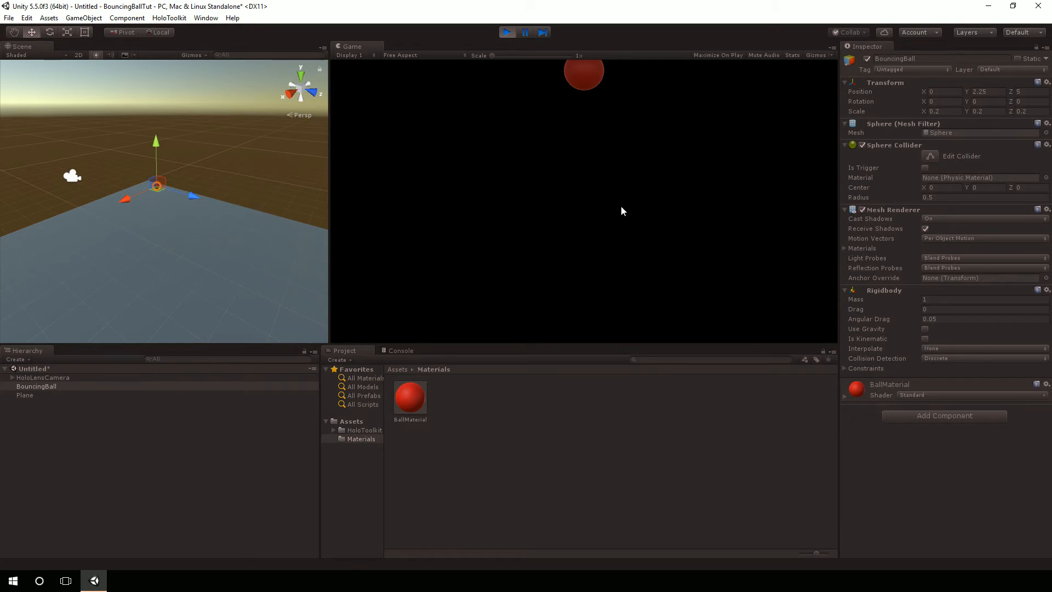
{"action": "left_click", "coordinate": [925, 329]}
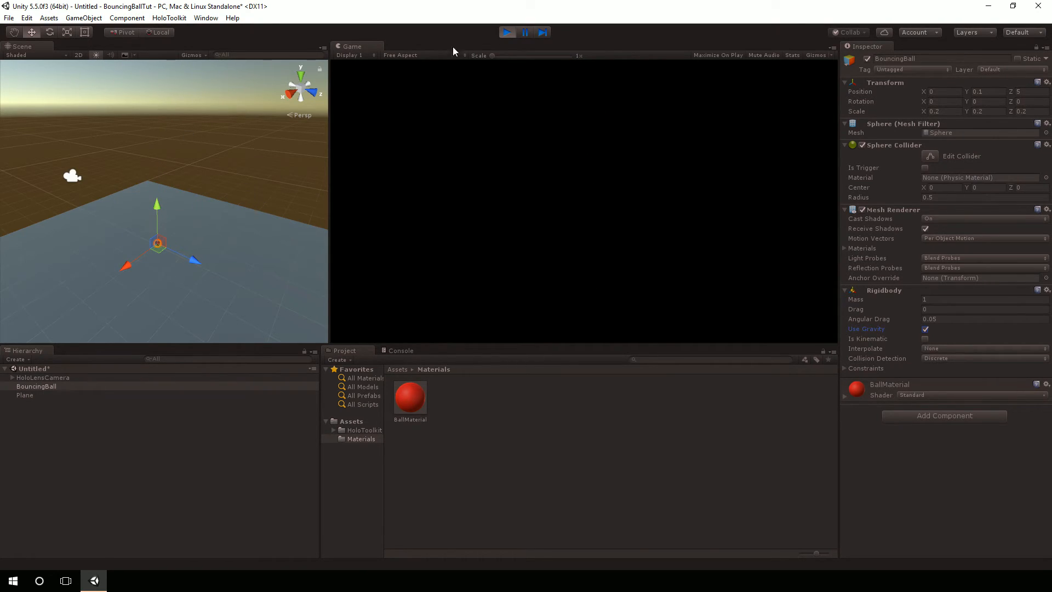
{"action": "left_click", "coordinate": [506, 33]}
{"action": "left_click", "coordinate": [928, 330]}
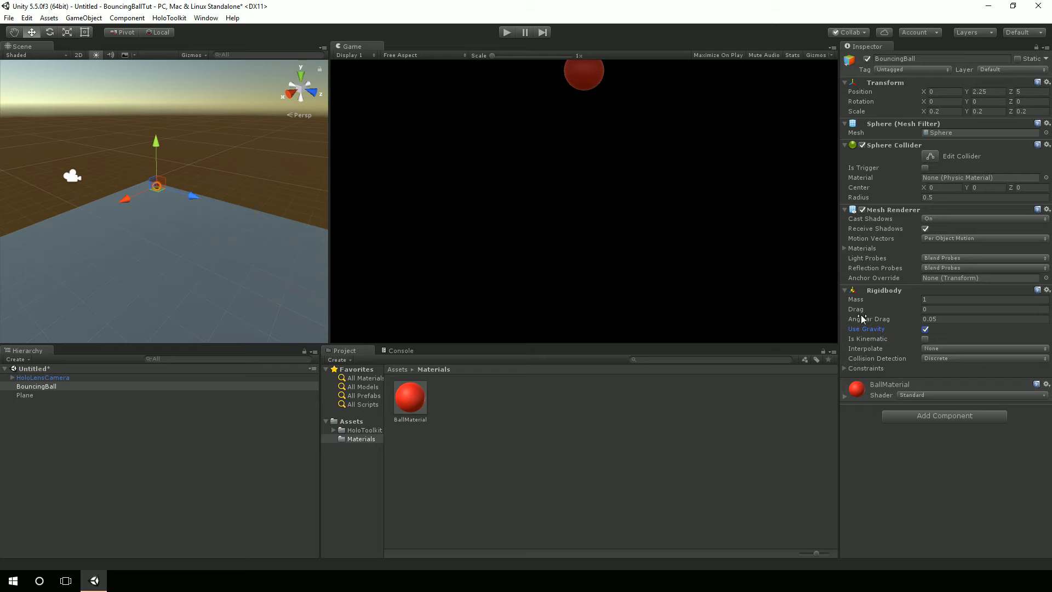
Run the scene with gravity on, look down at the ball on the plane, and stop play mode.
{"action": "left_click", "coordinate": [508, 32]}
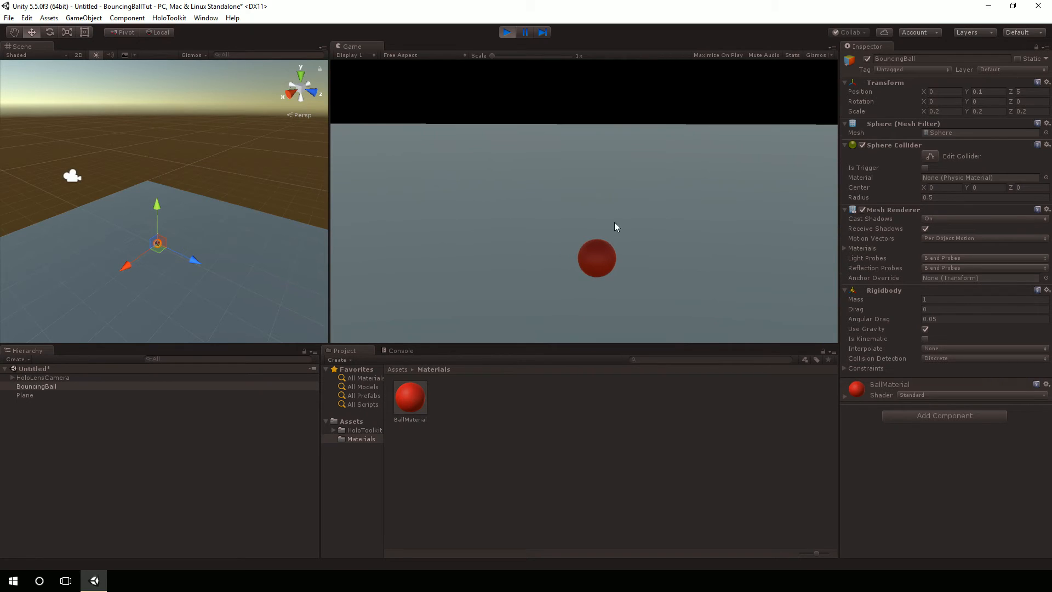
{"action": "left_click", "coordinate": [506, 33]}
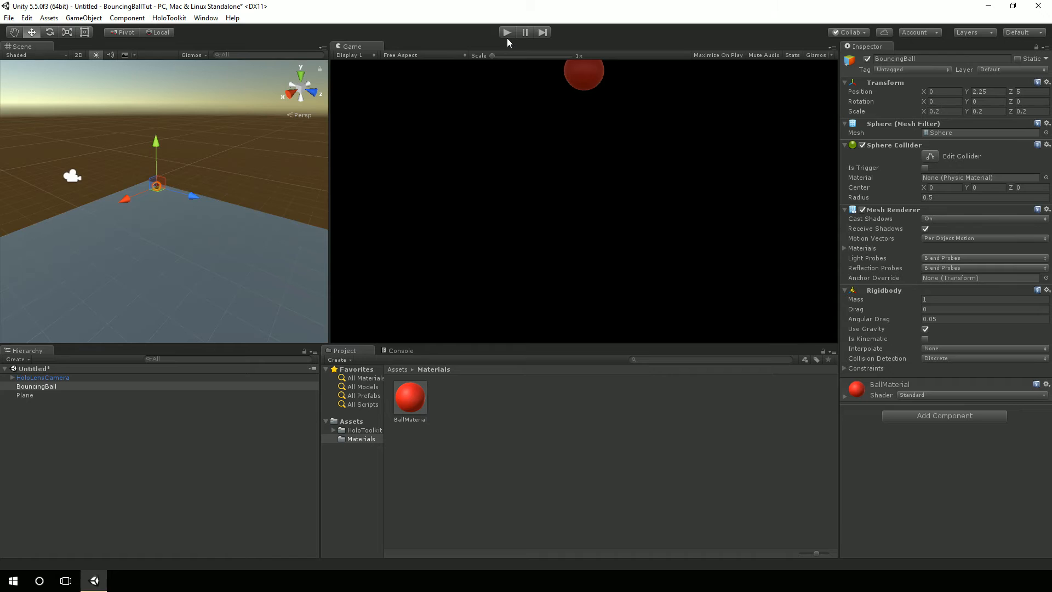
Create a Physic Material named BouncyMaterial in the Materials folder.
{"action": "left_click", "coordinate": [359, 429]}
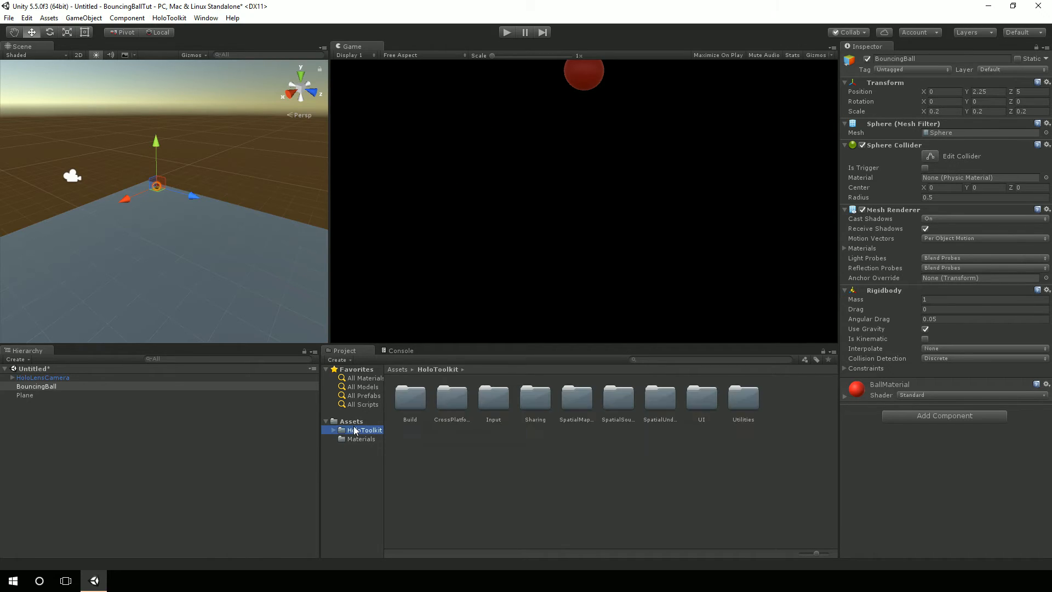
{"action": "left_click", "coordinate": [353, 422]}
{"action": "left_click", "coordinate": [355, 438]}
{"action": "right_click", "coordinate": [503, 416]}
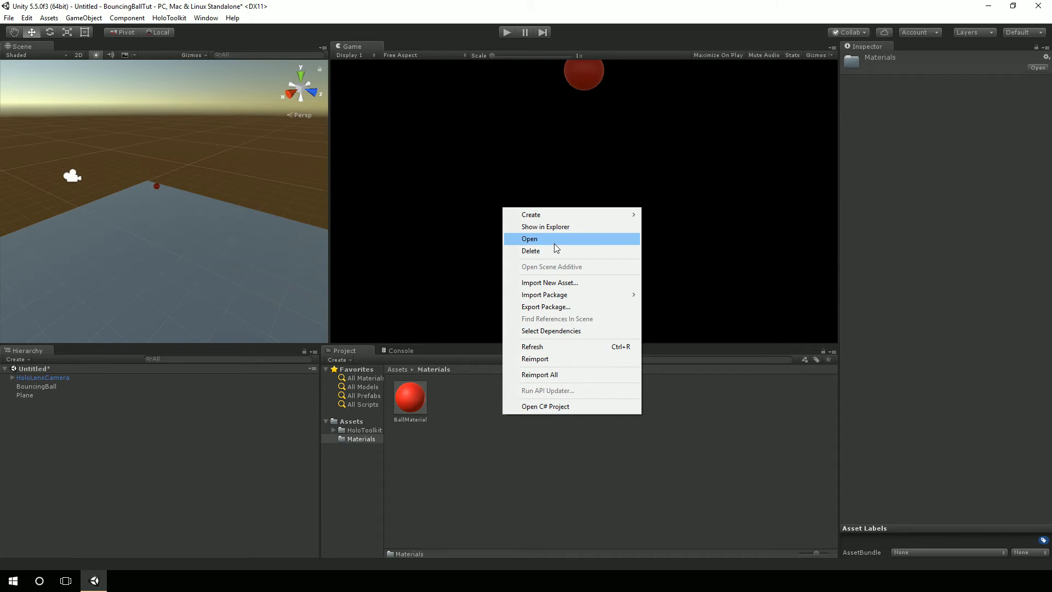
{"action": "mouse_move", "coordinate": [566, 215]}
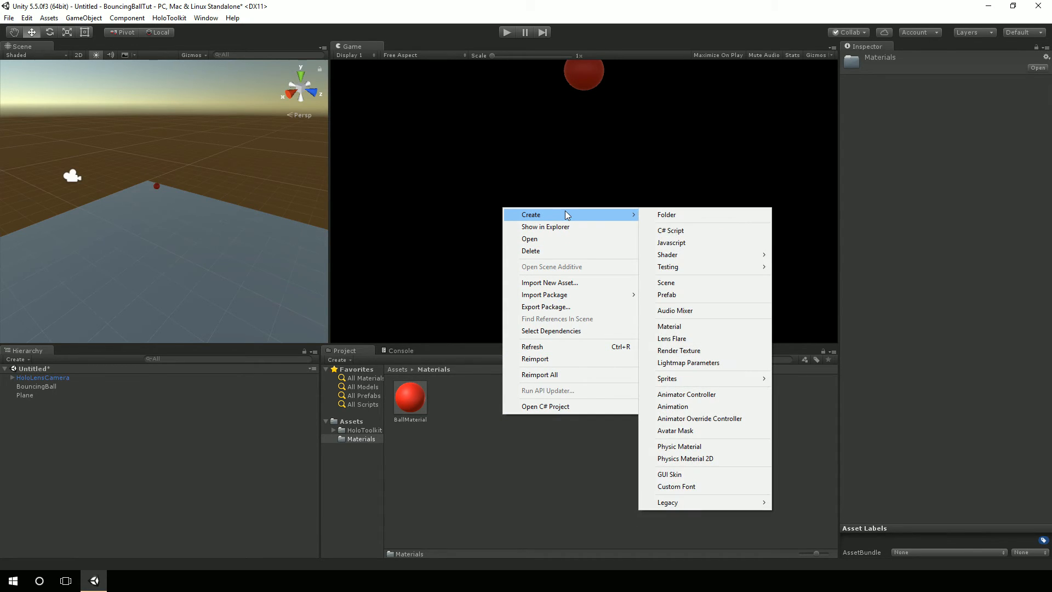
{"action": "left_click", "coordinate": [692, 445]}
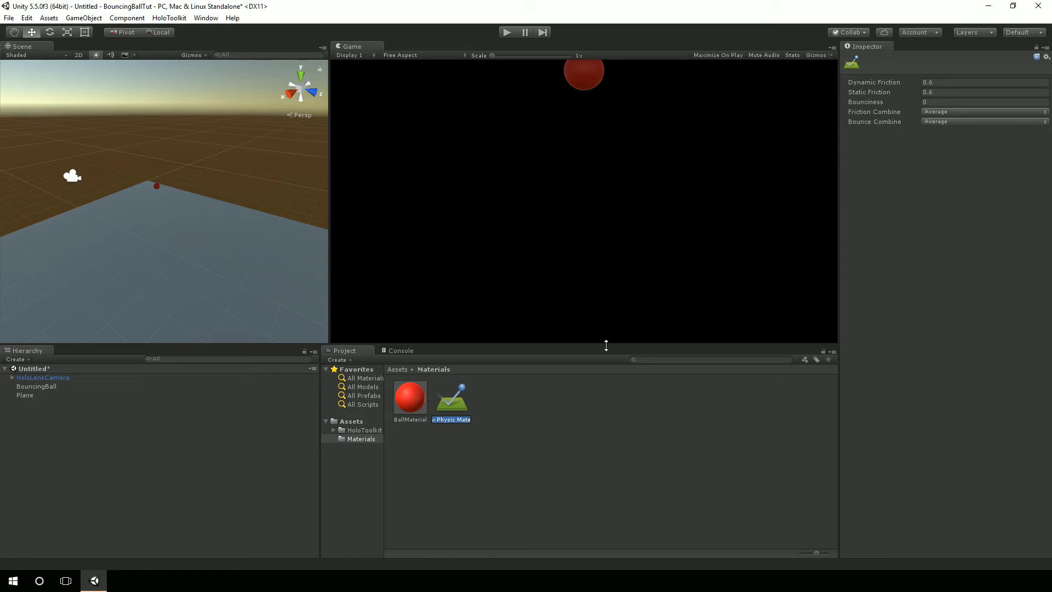
{"action": "type", "text": "BouncyMaterial"}
{"action": "key", "text": "Return"}
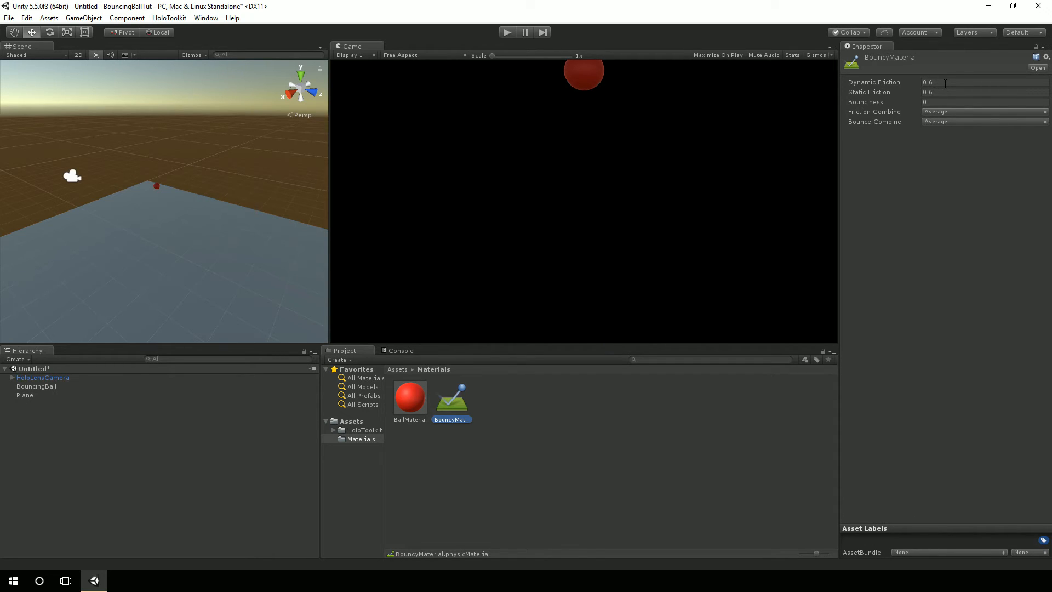
Set BouncyMaterial's bounciness to 0.8, and check the Friction Combine and Bounce Combine options, leaving both at Average.
{"action": "left_click", "coordinate": [951, 102]}
{"action": "type", "text": ".8"}
{"action": "key", "text": "Return"}
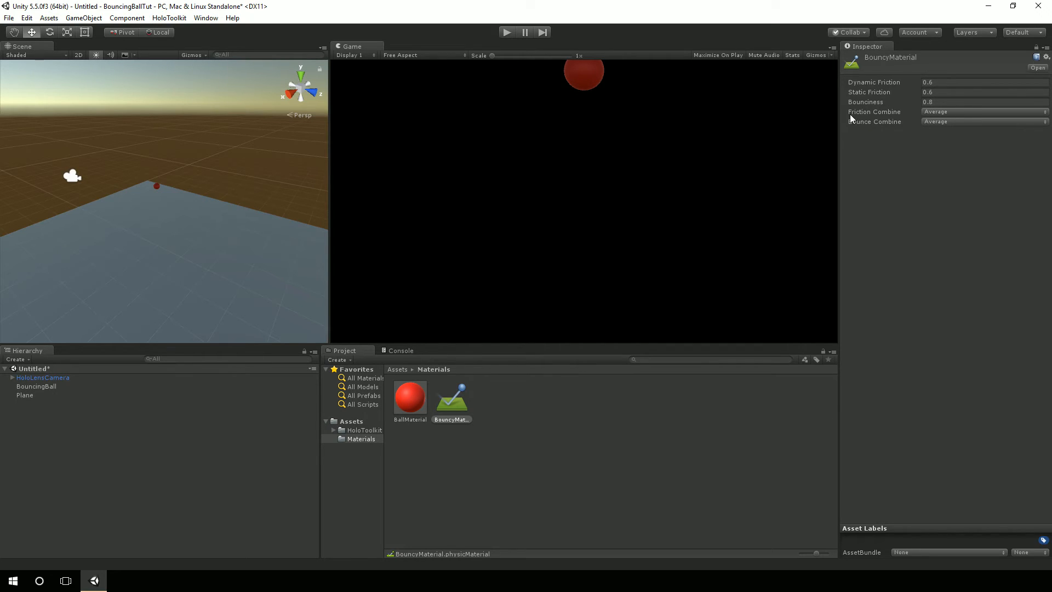
{"action": "left_click", "coordinate": [925, 122]}
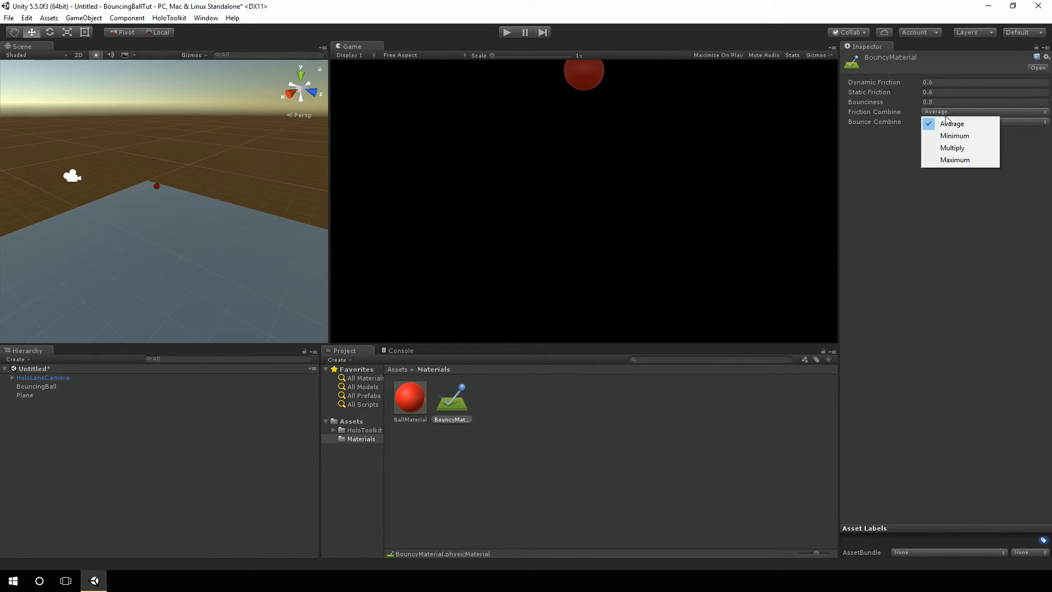
{"action": "left_click", "coordinate": [1023, 203]}
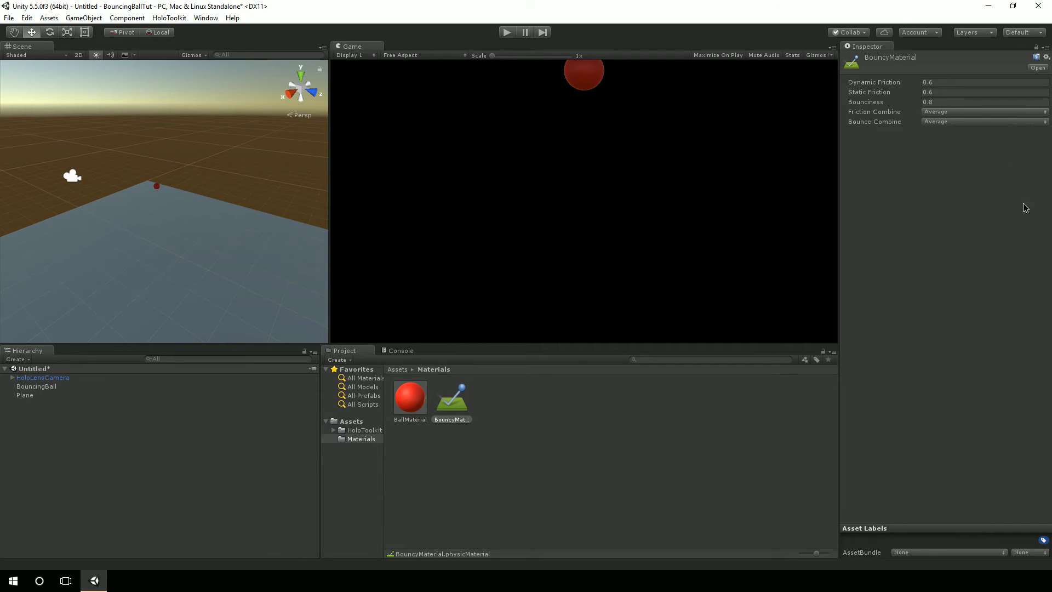
{"action": "left_click", "coordinate": [939, 121]}
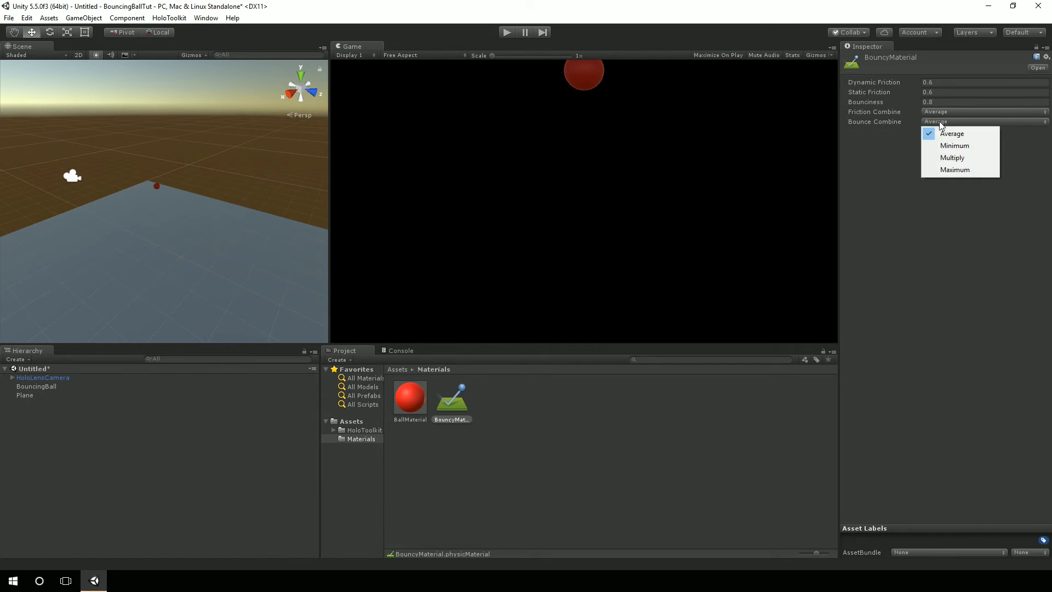
{"action": "left_click", "coordinate": [938, 238]}
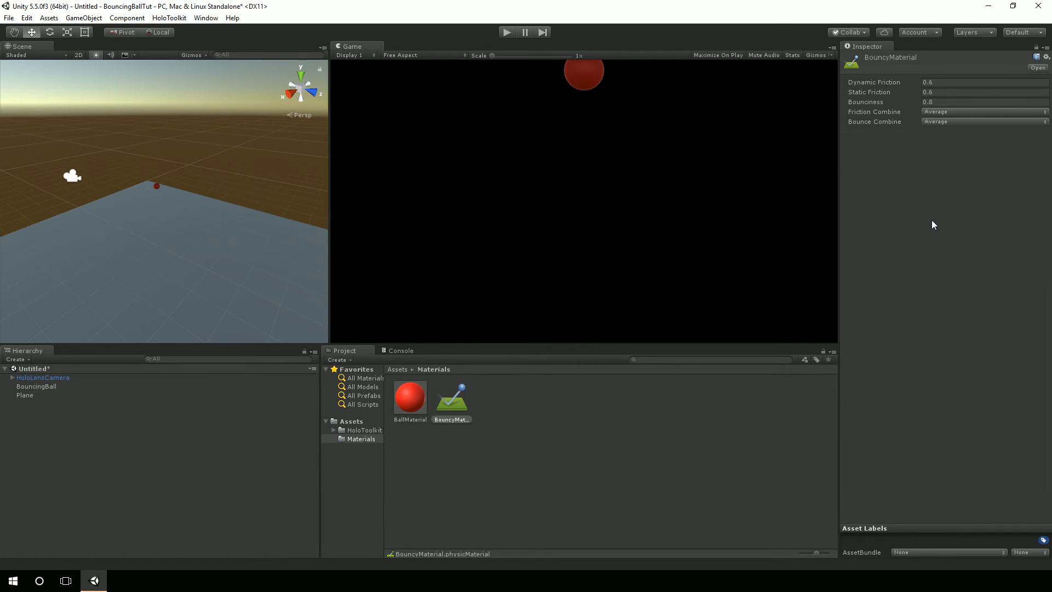
Assign BouncyMaterial to the BouncingBall and select the ball to check its Sphere Collider material.
{"action": "left_click_drag", "start_coordinate": [459, 405], "coordinate": [65, 385]}
{"action": "left_click", "coordinate": [65, 386]}
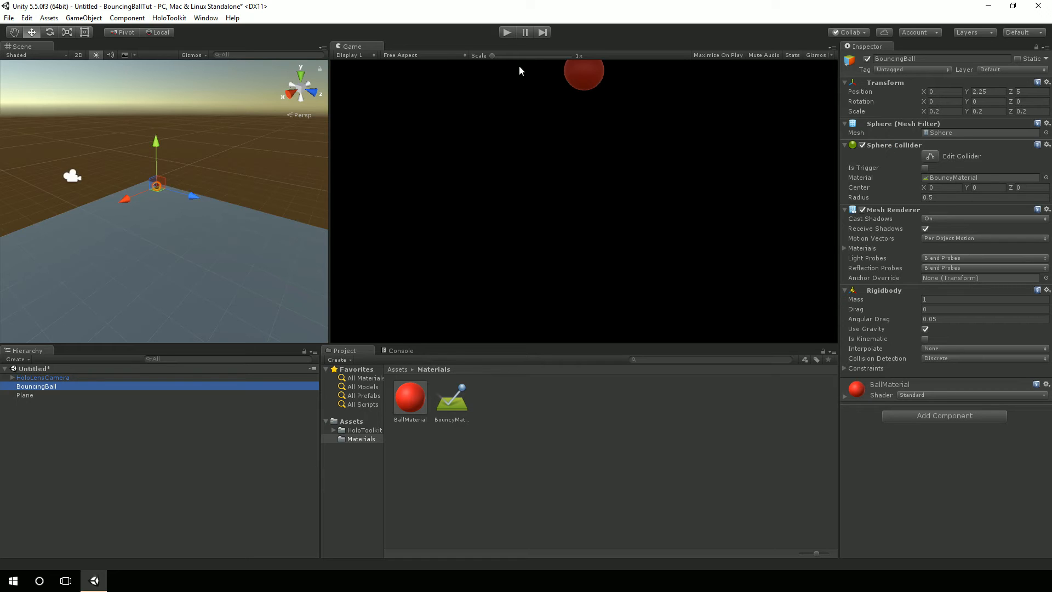
Run the scene twice to watch the ball bounce, getting a closer scene view between runs, and stop play mode.
{"action": "left_click", "coordinate": [508, 34]}
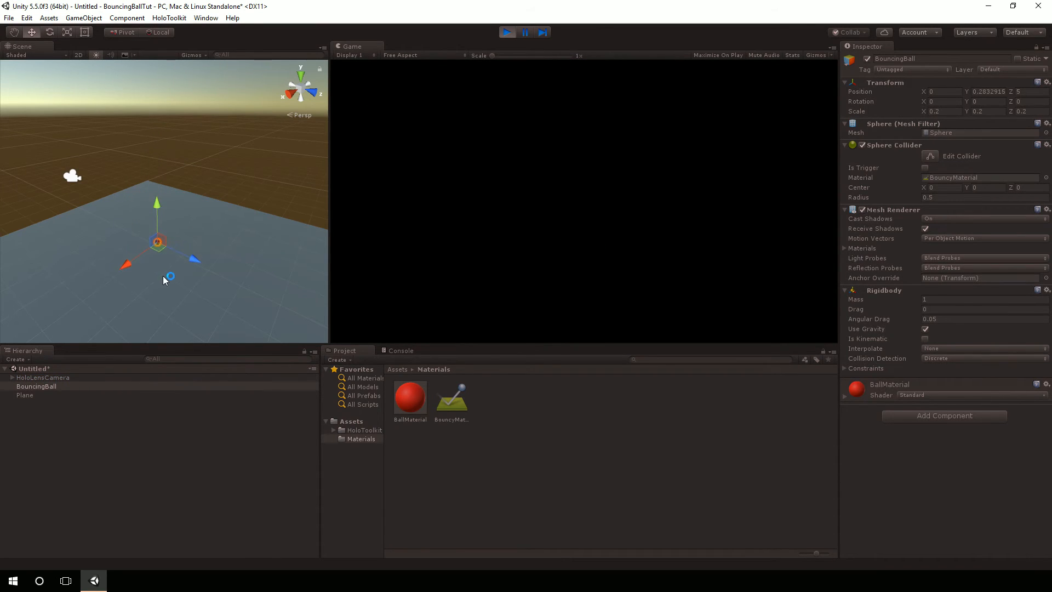
{"action": "left_click", "coordinate": [508, 32]}
{"action": "mouse_move", "coordinate": [180, 323]}
{"action": "left_mouse_down", "text": "alt"}
{"action": "mouse_move", "coordinate": [186, 296]}
{"action": "mouse_move", "coordinate": [174, 320]}
{"action": "mouse_move", "coordinate": [174, 304]}
{"action": "left_mouse_up", "text": "alt"}
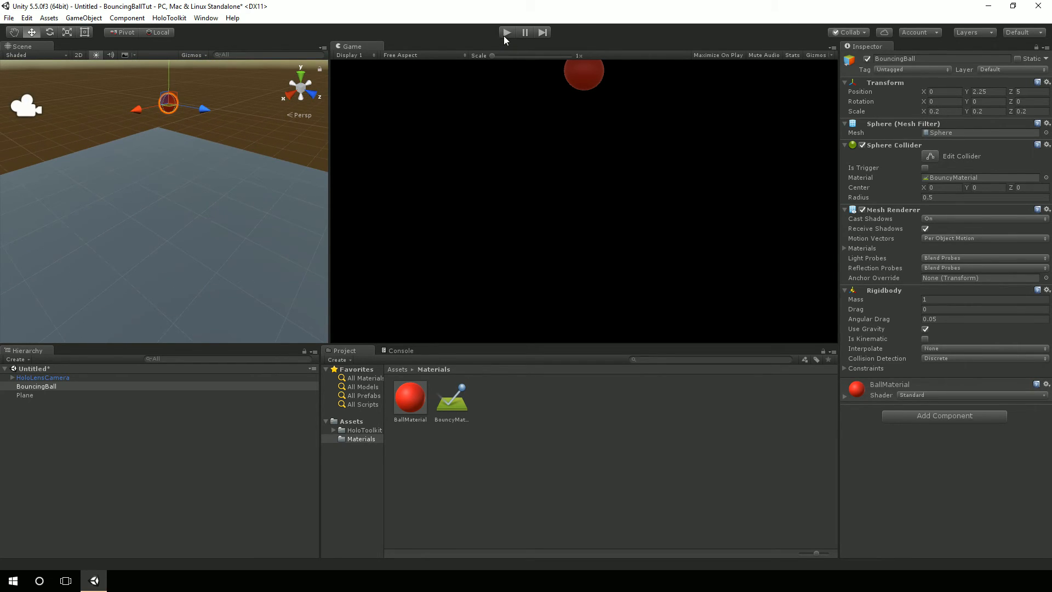
{"action": "left_click", "coordinate": [504, 34]}
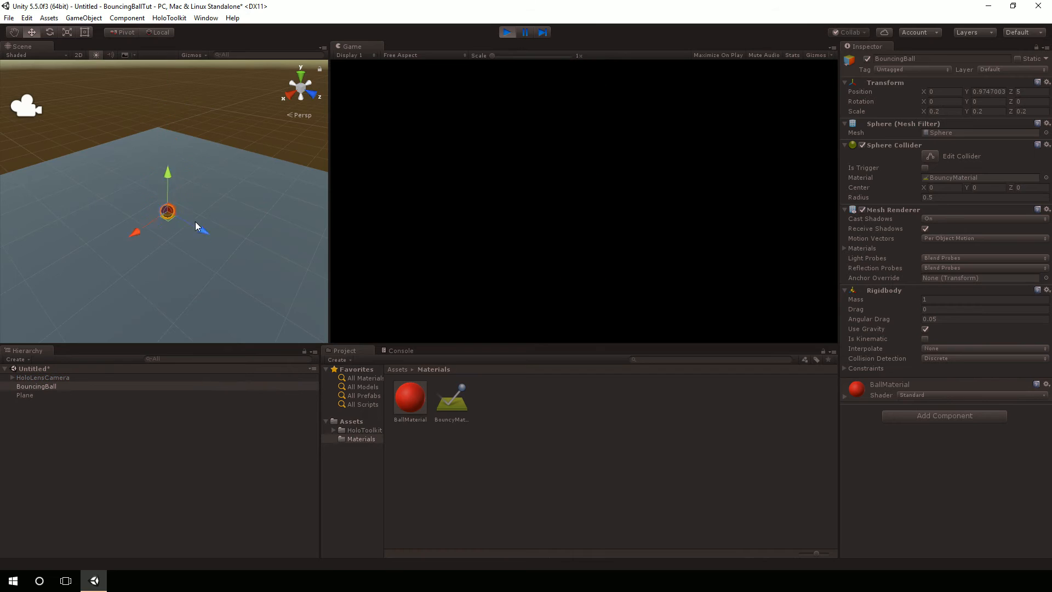
{"action": "left_click", "coordinate": [508, 33]}
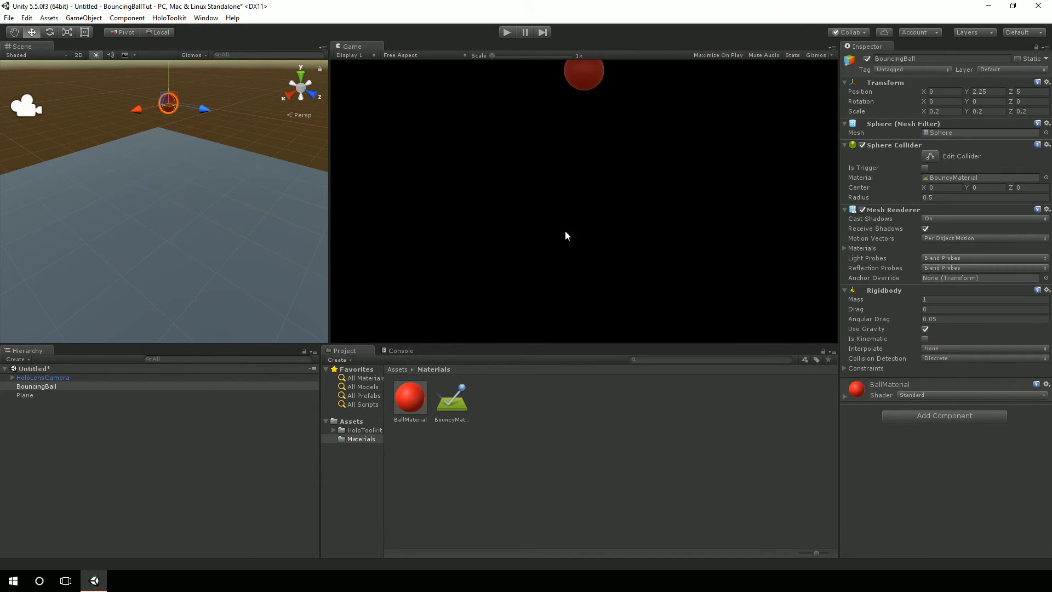
Run the scene once more to watch the ball's bounce, and stop play mode.
{"action": "left_click", "coordinate": [509, 32]}
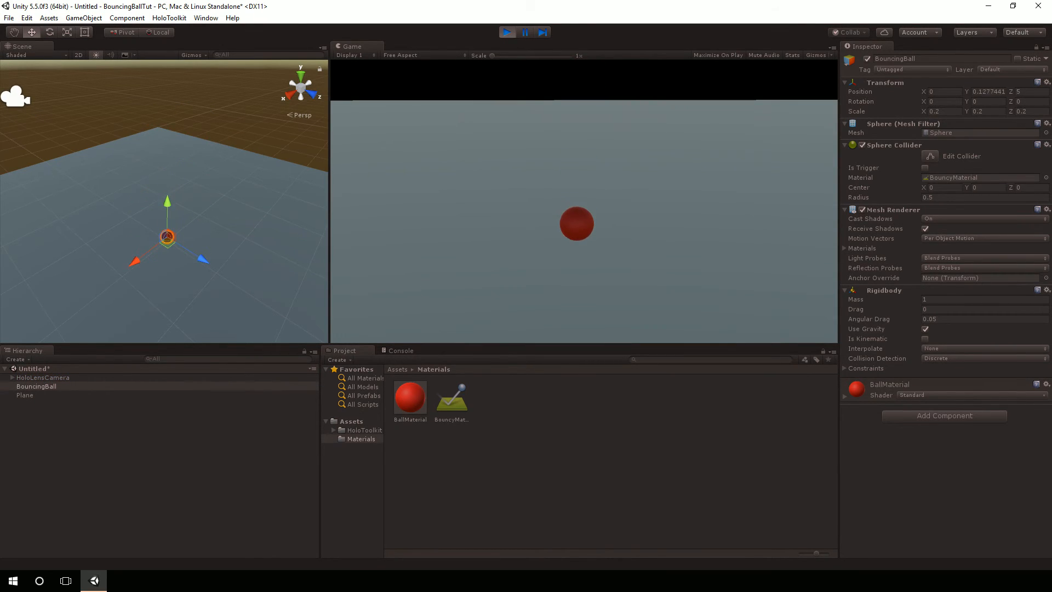
{"action": "left_click", "coordinate": [506, 33]}
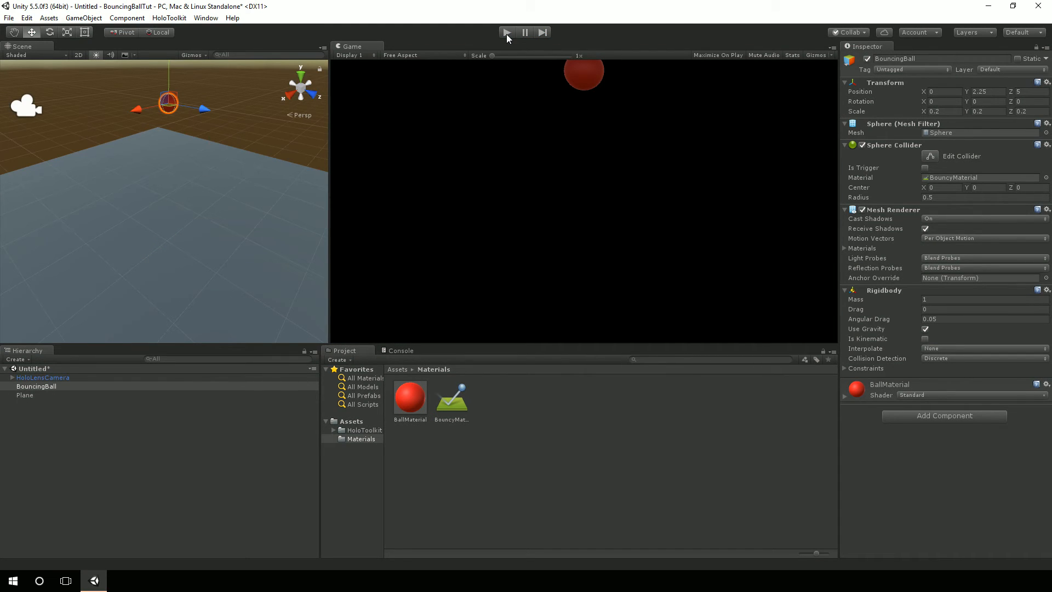
Set BouncyMaterial's Friction Combine to Minimum and Bounce Combine to Maximum, and test the bounce in play mode.
{"action": "left_click", "coordinate": [453, 405]}
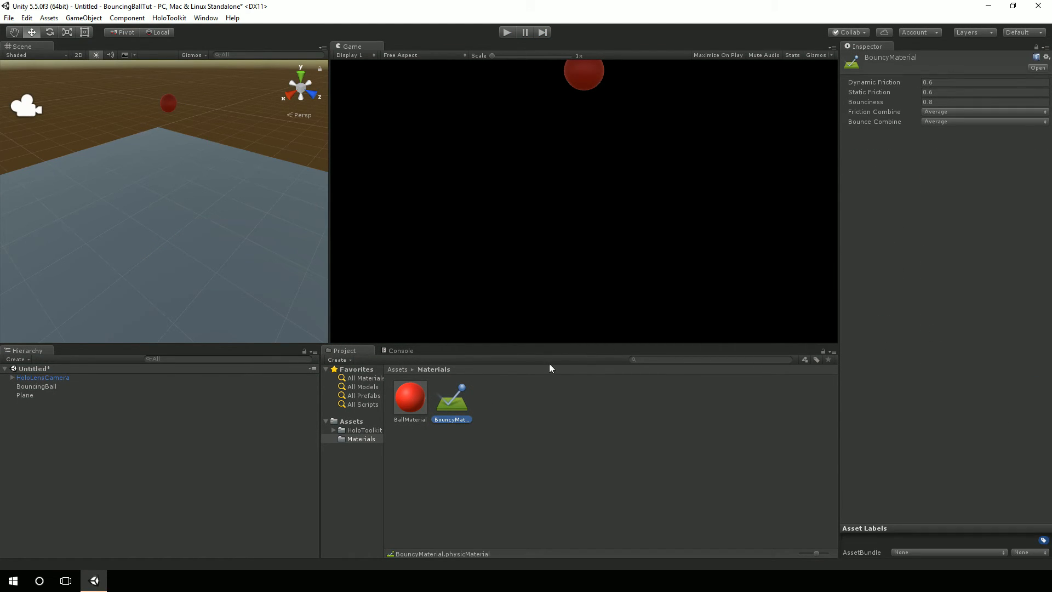
{"action": "left_click", "coordinate": [948, 112]}
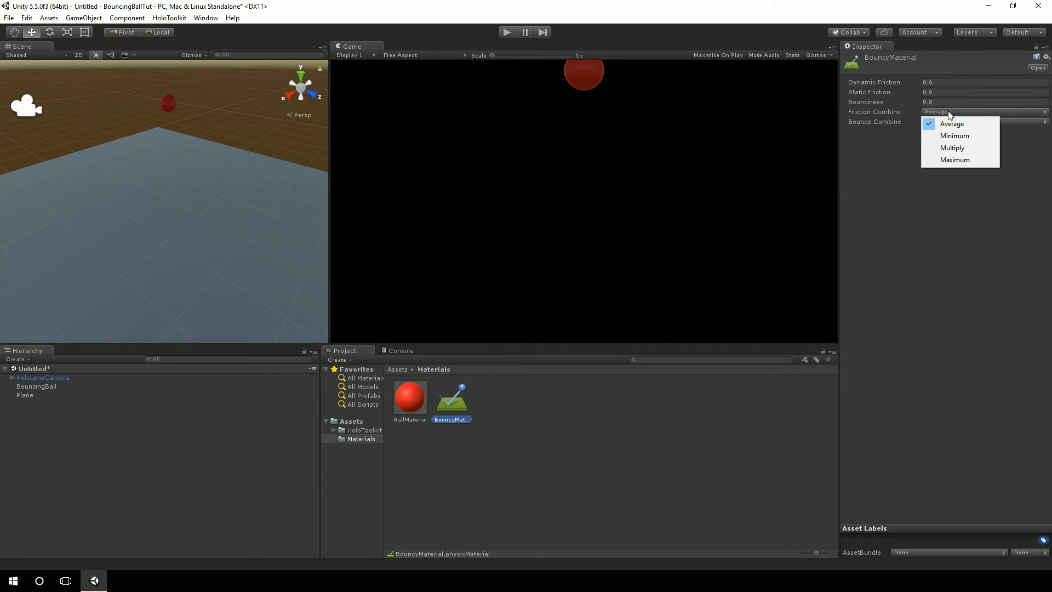
{"action": "left_click", "coordinate": [952, 136]}
{"action": "left_click", "coordinate": [950, 122]}
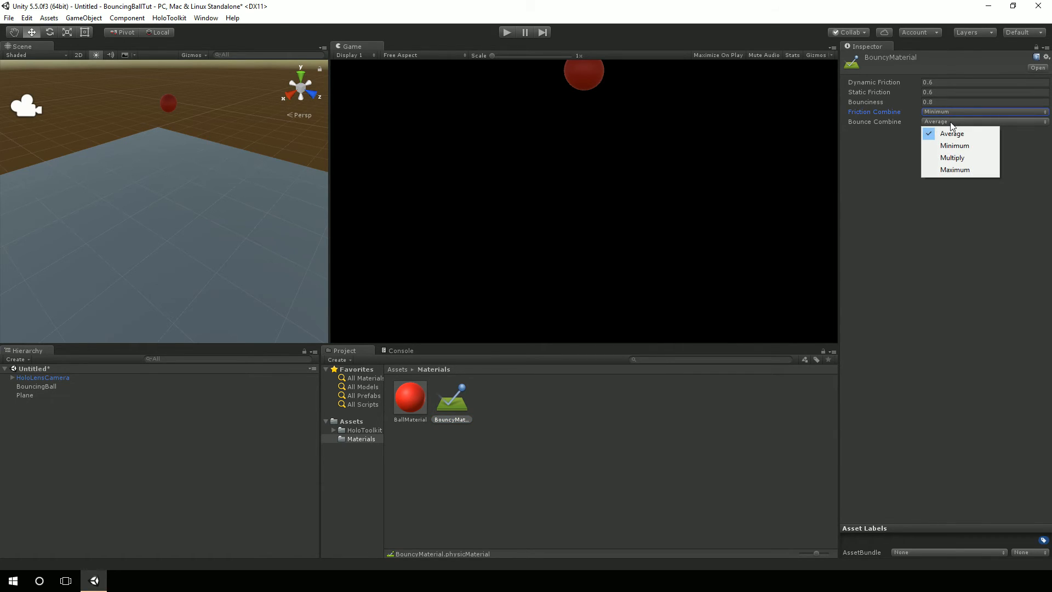
{"action": "left_click", "coordinate": [951, 170]}
{"action": "left_click", "coordinate": [938, 157]}
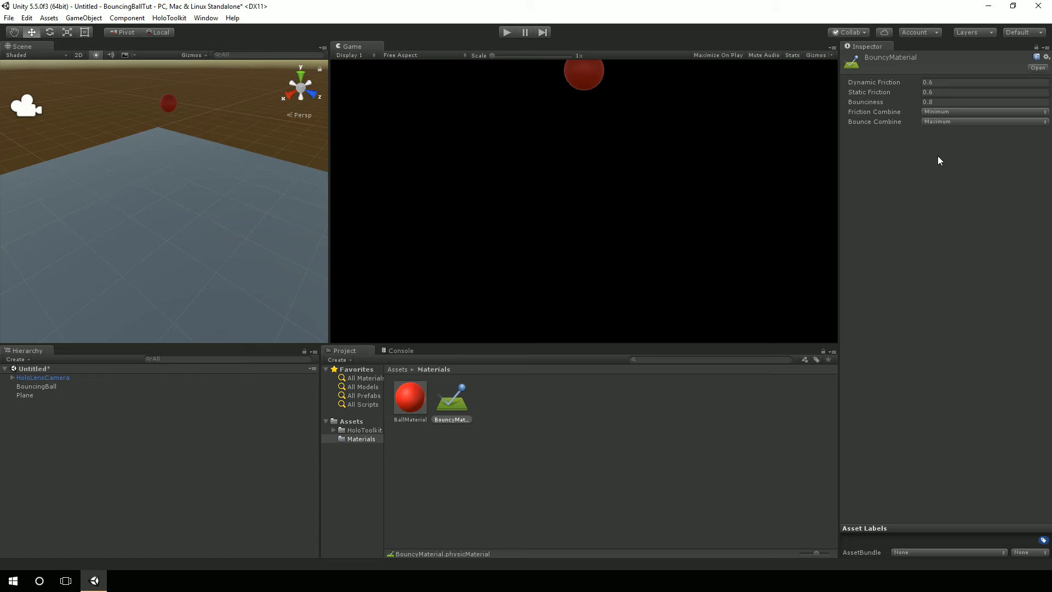
{"action": "left_click", "coordinate": [508, 31]}
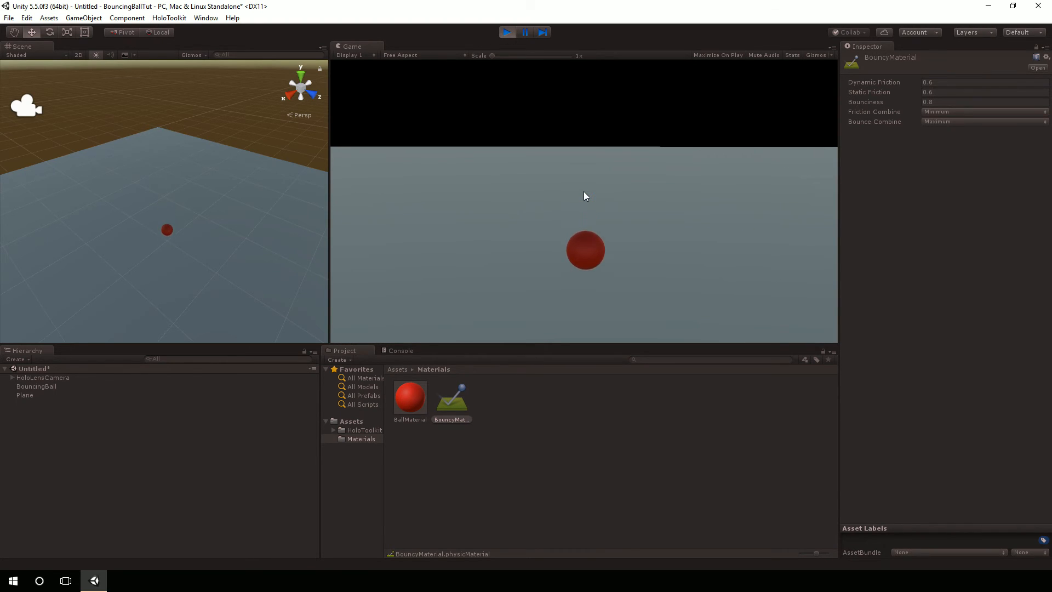
{"action": "left_click", "coordinate": [506, 33]}
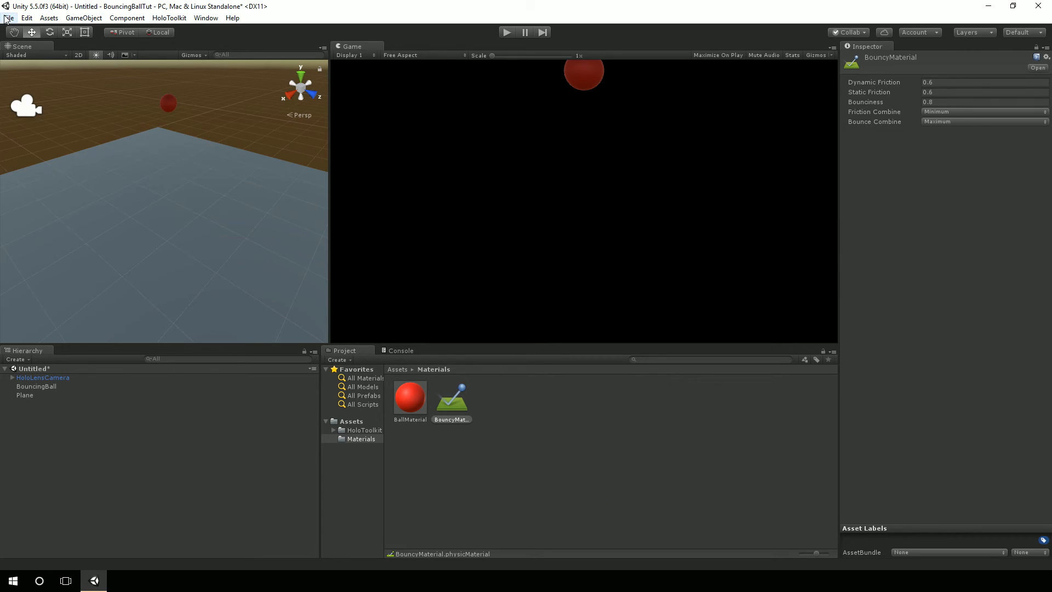
Create a folder named Scenes in Assets and open it.
{"action": "left_click", "coordinate": [354, 421]}
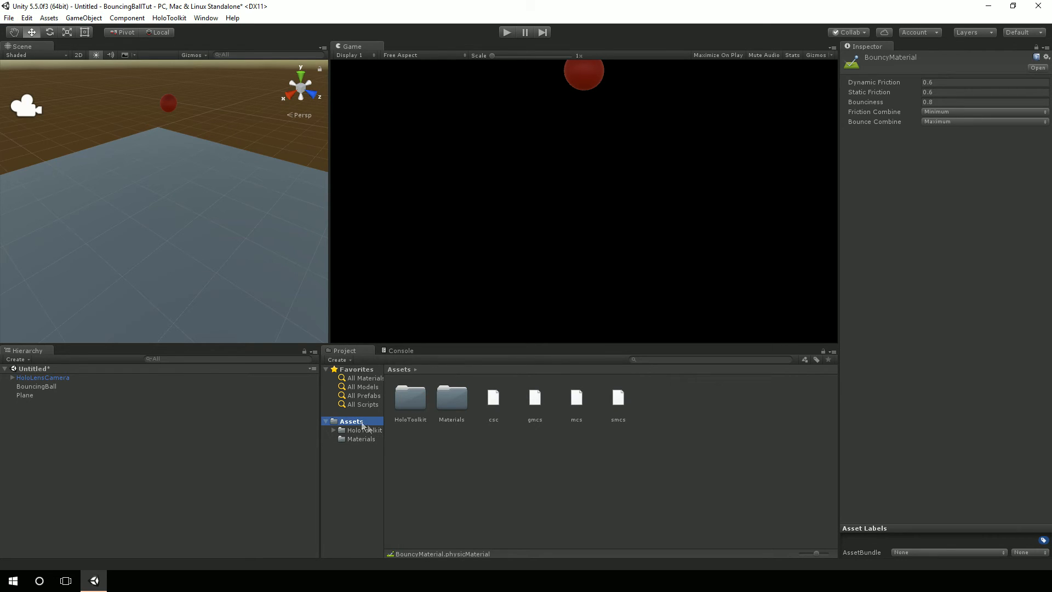
{"action": "right_click", "coordinate": [493, 457]}
{"action": "mouse_move", "coordinate": [572, 254]}
{"action": "left_click", "coordinate": [656, 251]}
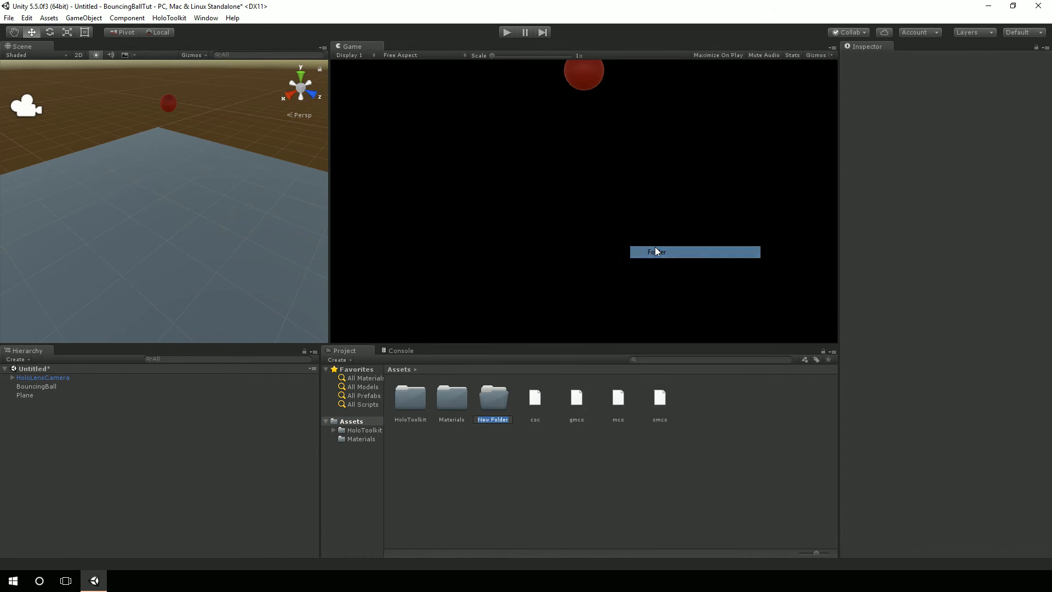
{"action": "type", "text": "Scenes"}
{"action": "key", "text": "Return"}
{"action": "key", "text": "Return"}
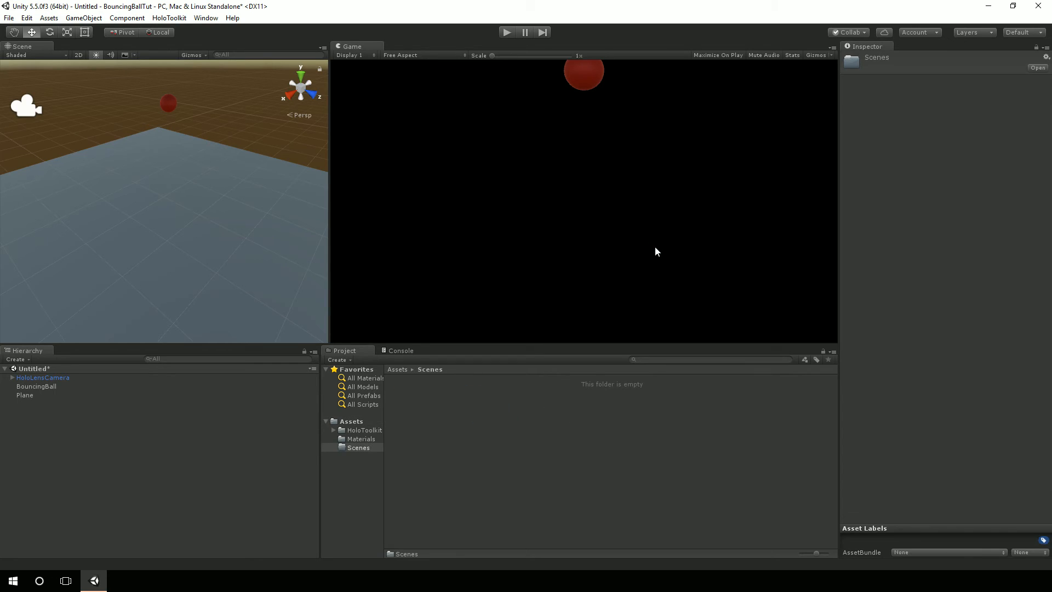
Save the current scene as Main in the Scenes folder.
{"action": "left_click", "coordinate": [9, 18]}
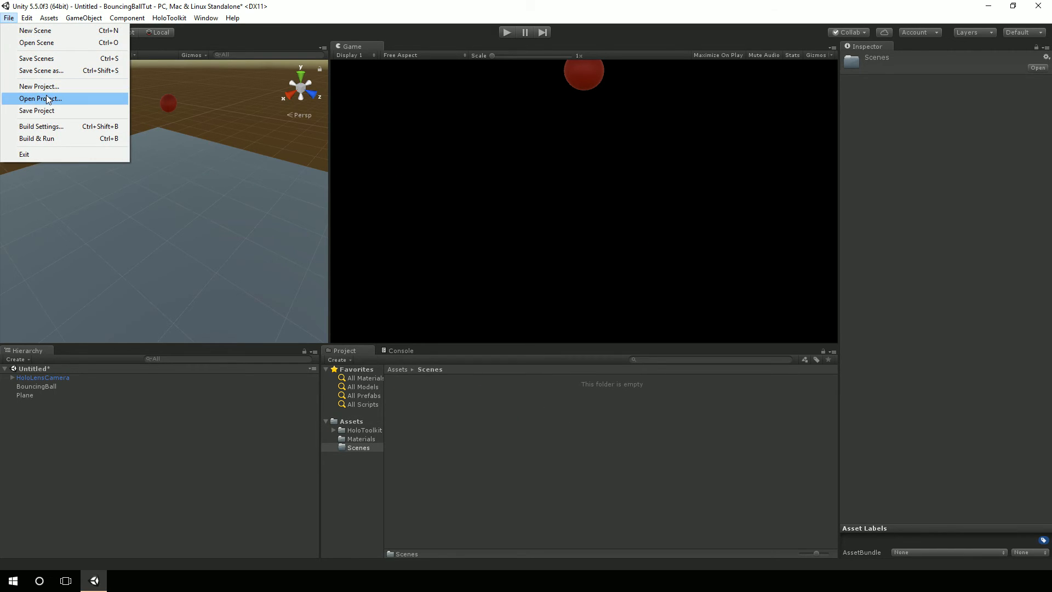
{"action": "left_click", "coordinate": [51, 59]}
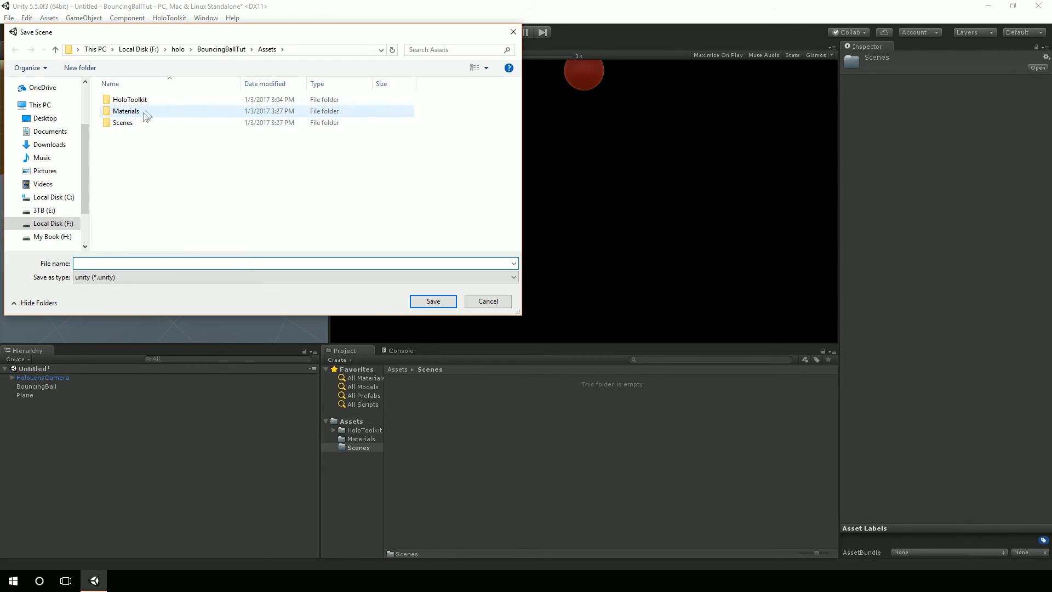
{"action": "double_click", "coordinate": [136, 121]}
{"action": "left_click", "coordinate": [127, 263]}
{"action": "type", "text": "Main"}
{"action": "key", "text": "Return"}
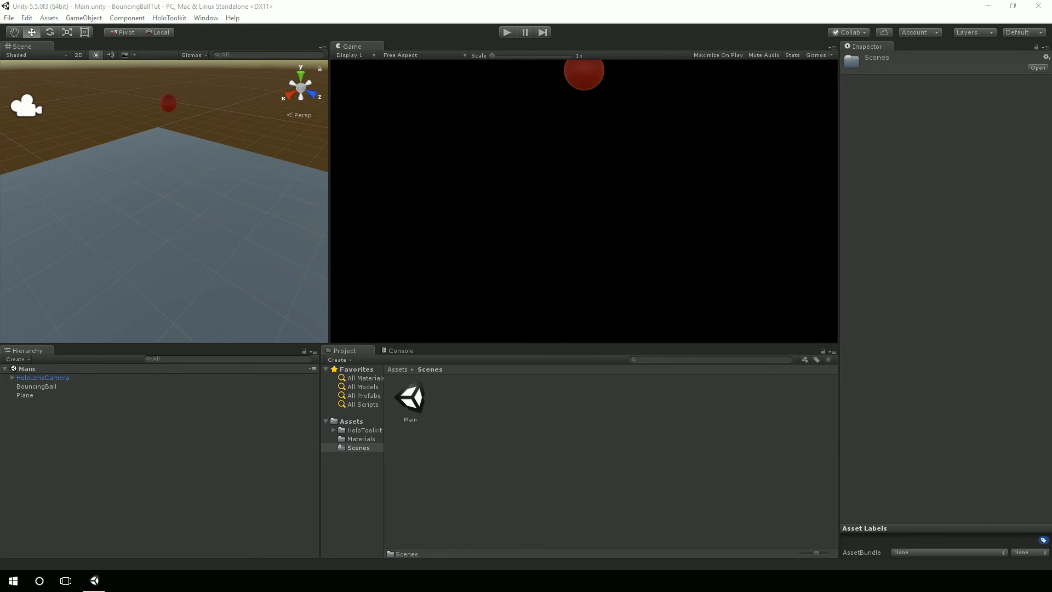
{"action": "left_click", "coordinate": [27, 54]}
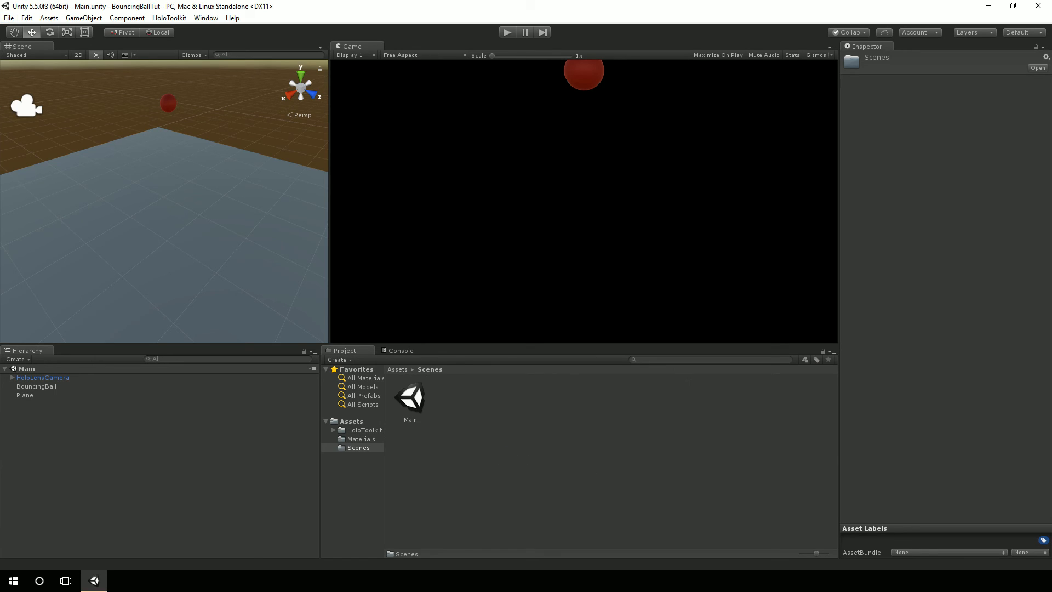
{"action": "left_click", "coordinate": [26, 53]}
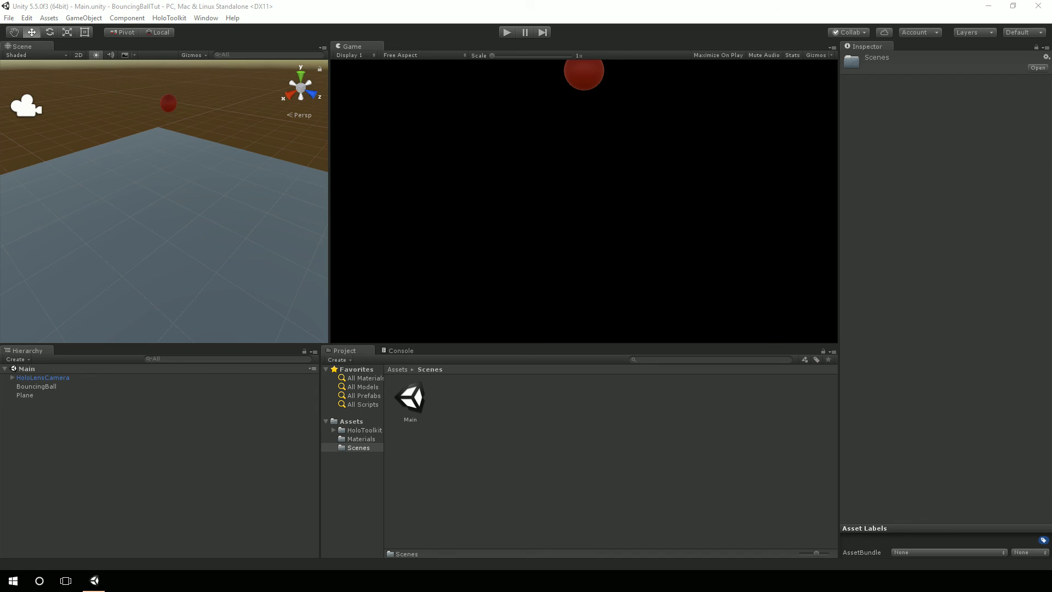
{"action": "left_click", "coordinate": [27, 54]}
{"action": "left_click", "coordinate": [28, 54]}
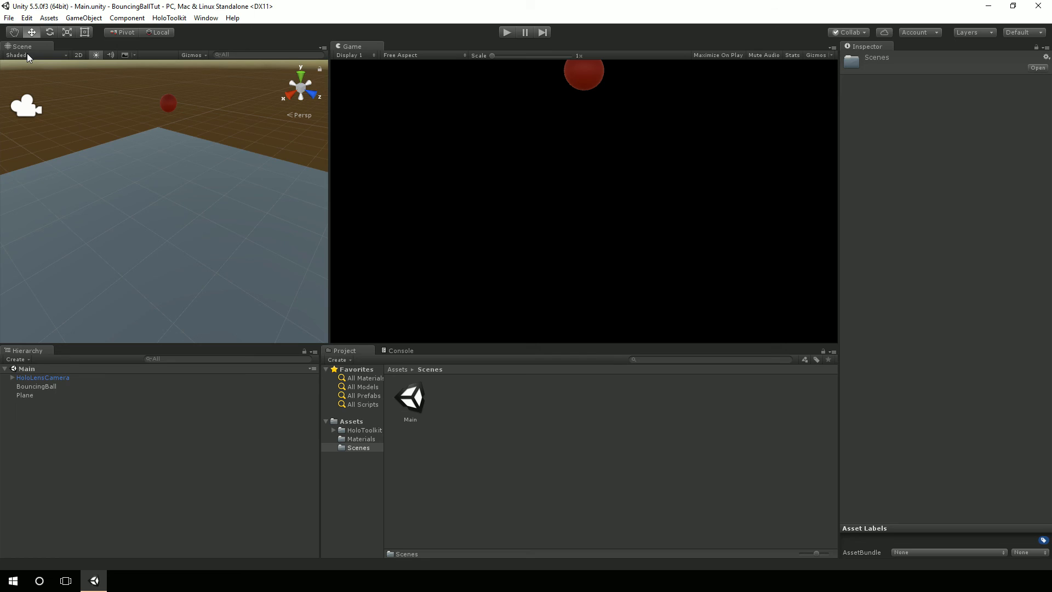